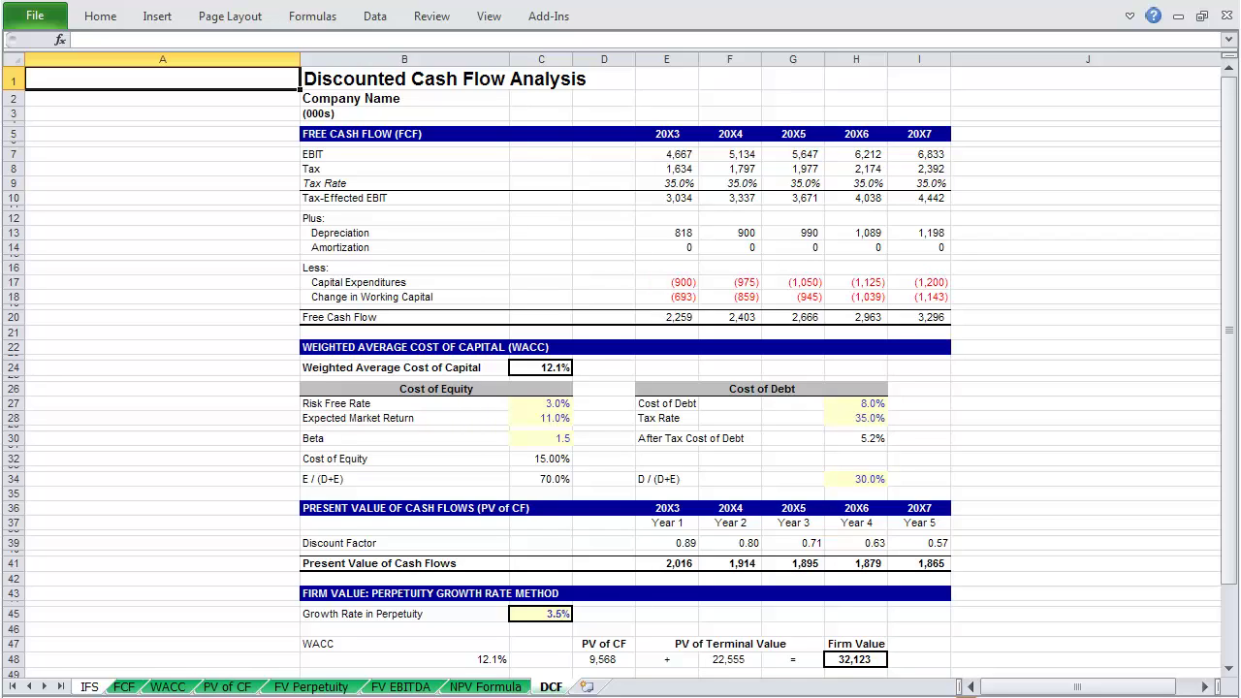
Step: Look through the FCF, WACC, PV of CF, FV Perpetuity and FV EBITDA sheets, then return to the FCF sheet
click(123, 686)
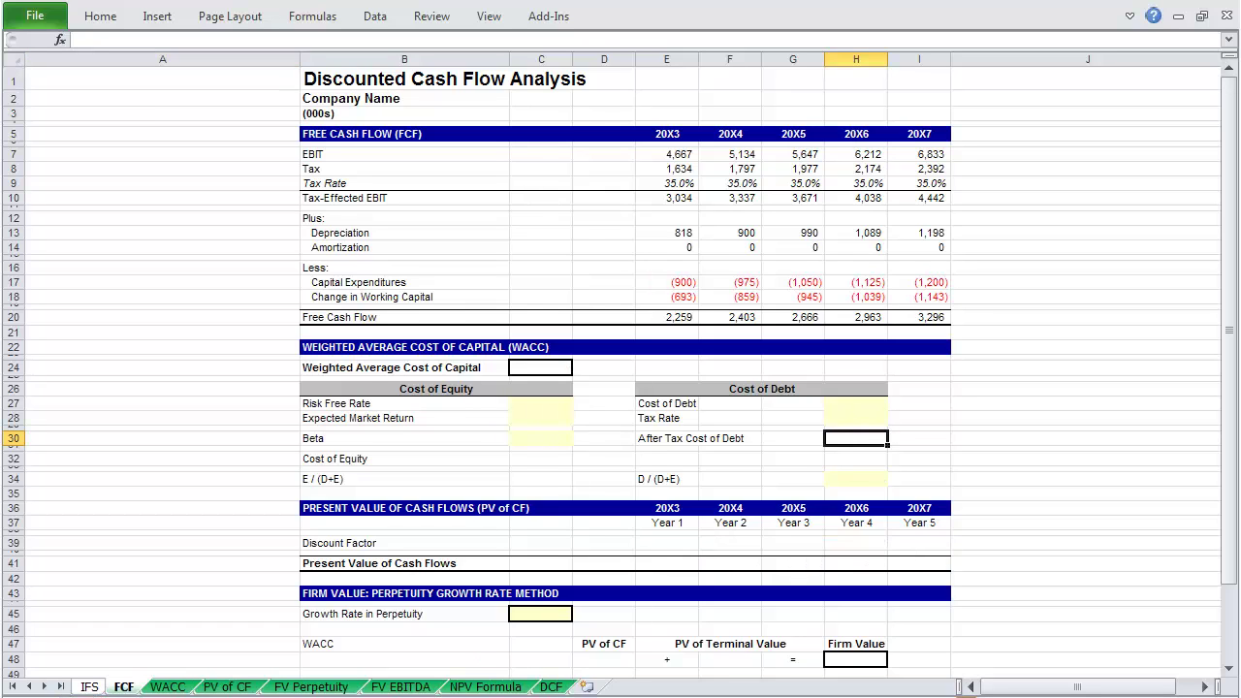
key(ctrl+Page_Down)
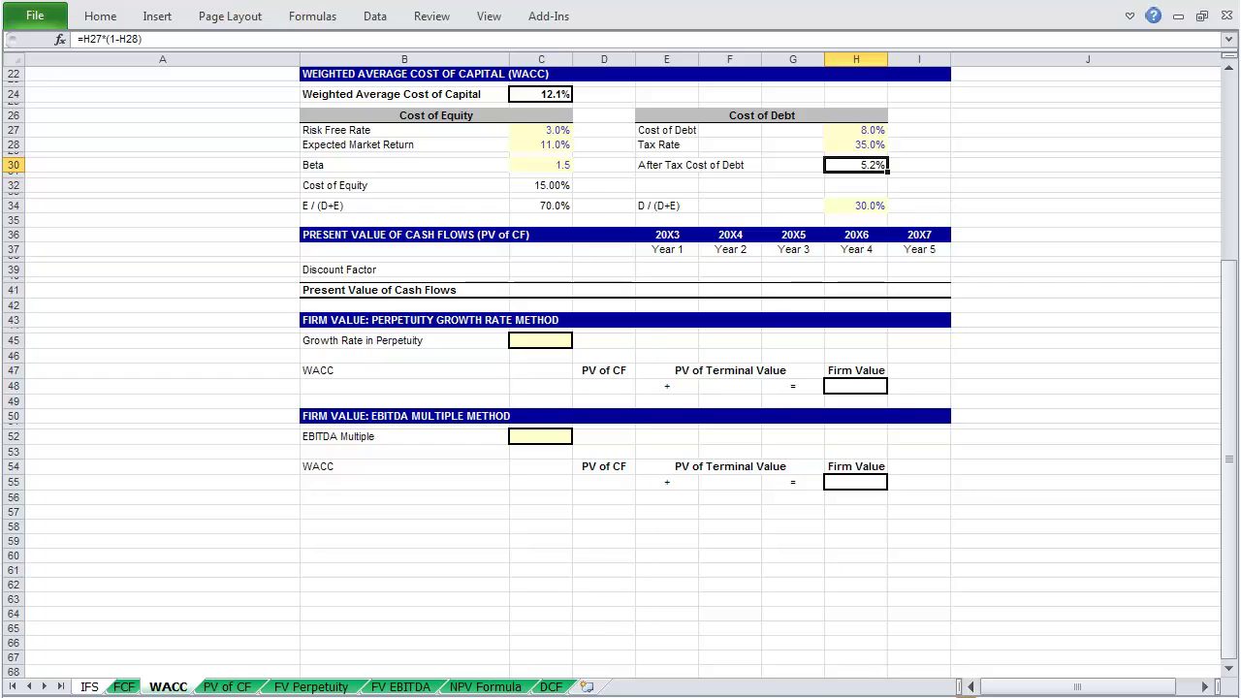
key(ctrl+Page_Down)
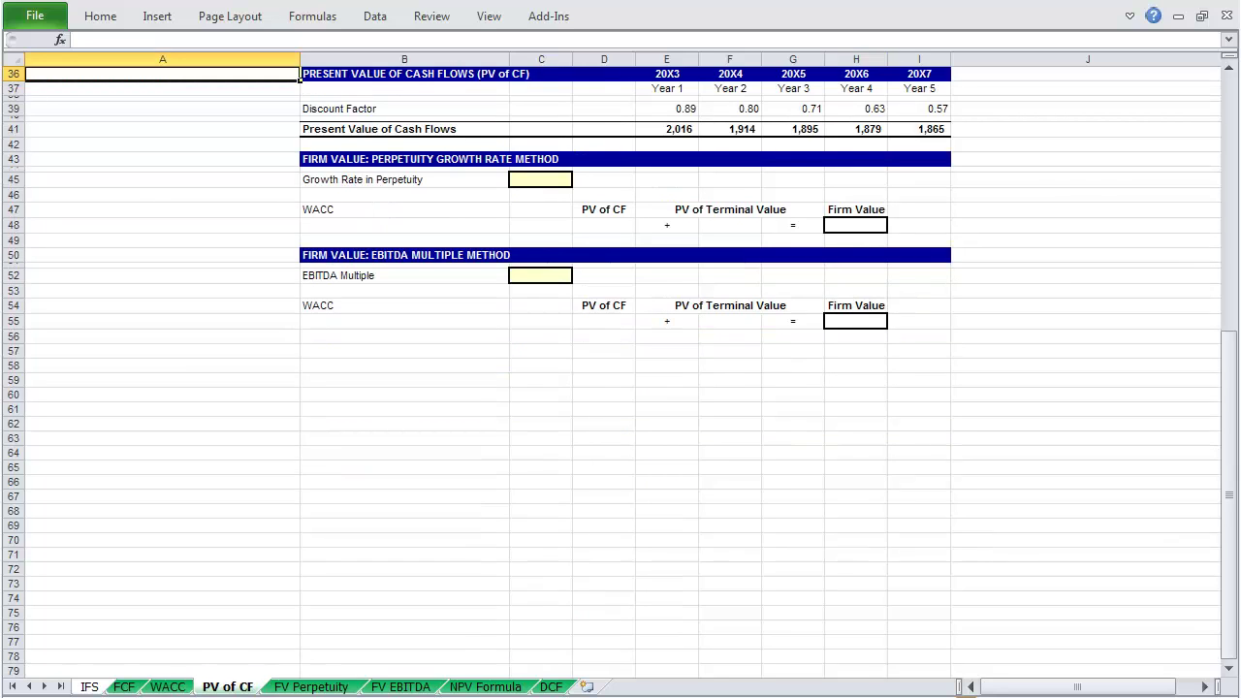
key(ctrl+Page_Down)
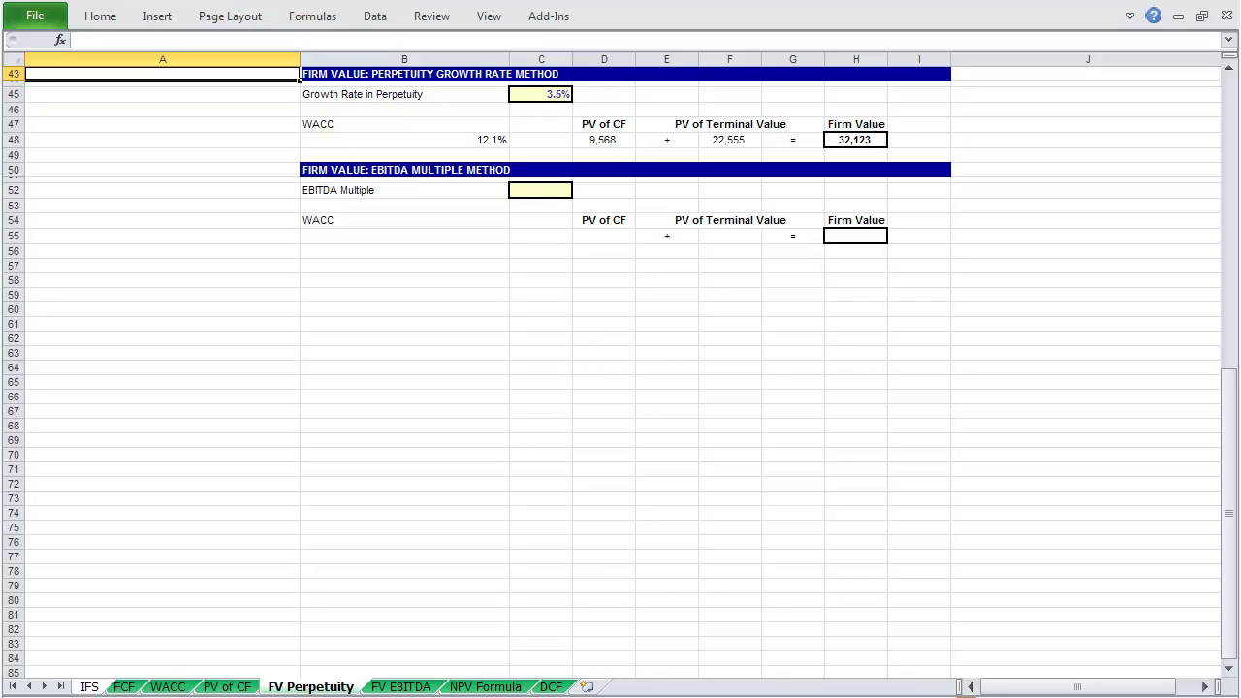
key(ctrl+Page_Down)
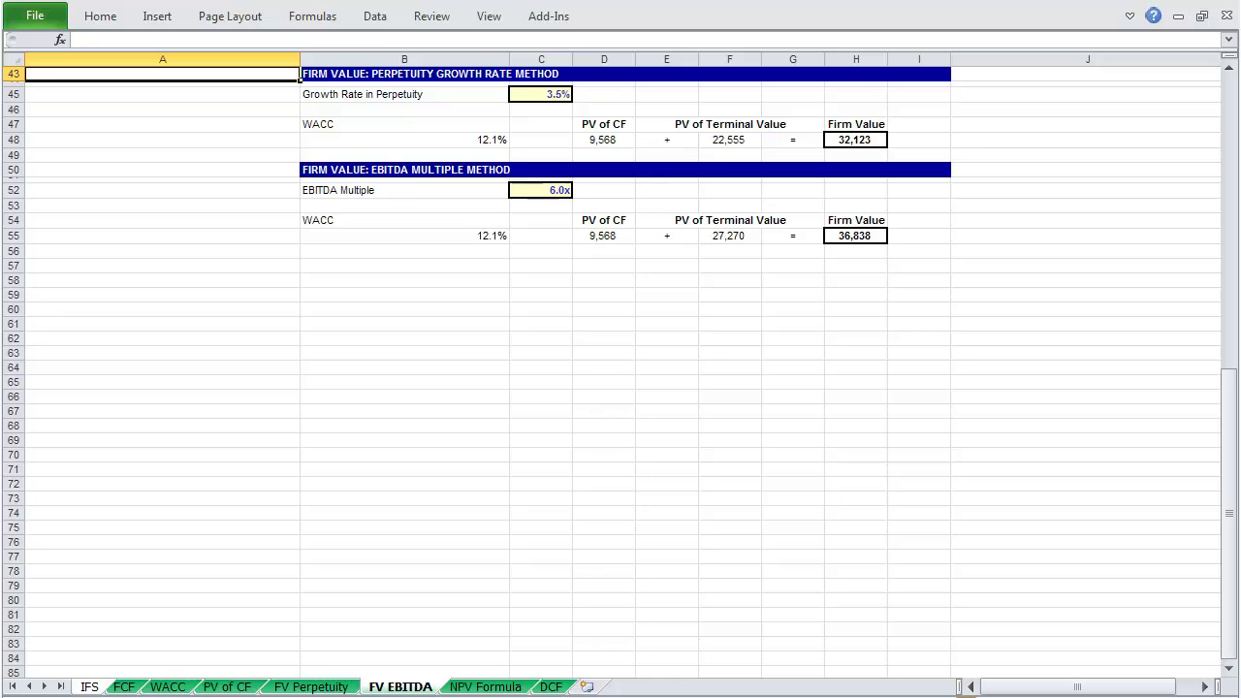
key(ctrl+Page_Up)
key(ctrl+Page_Up)
key(ctrl+Page_Up)
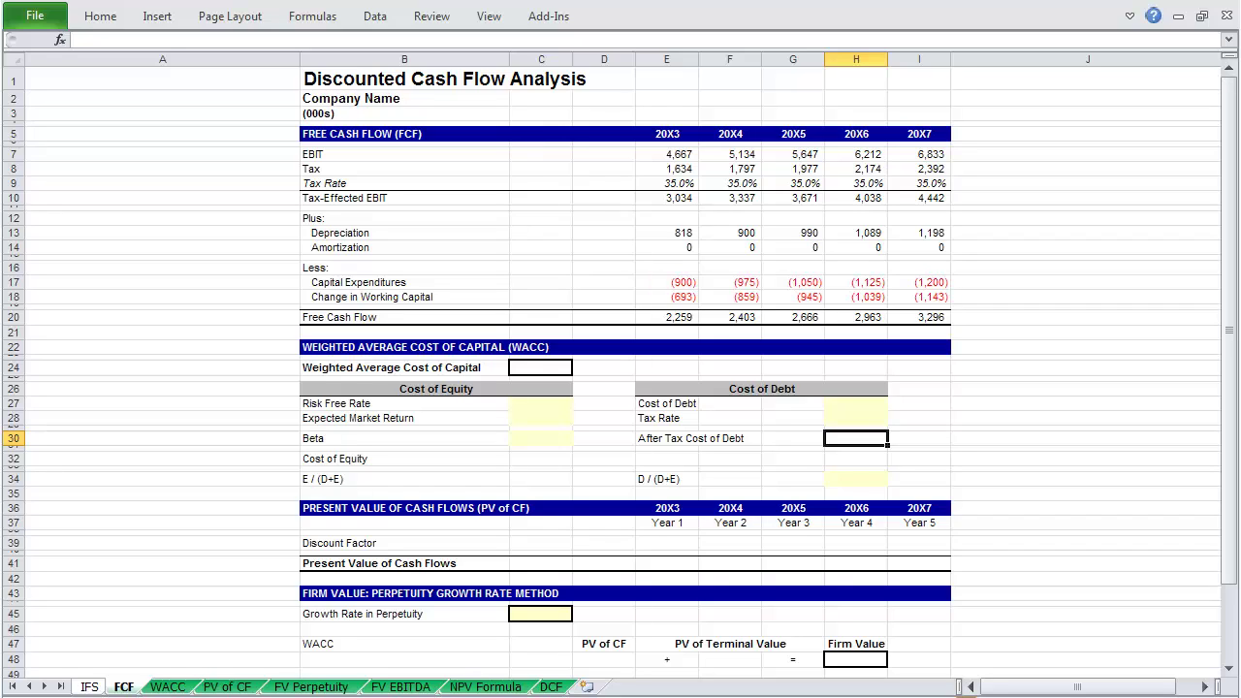
Step: Examine the line items of the Free Cash Flow section from its heading down to Change in Working Capital
click(404, 134)
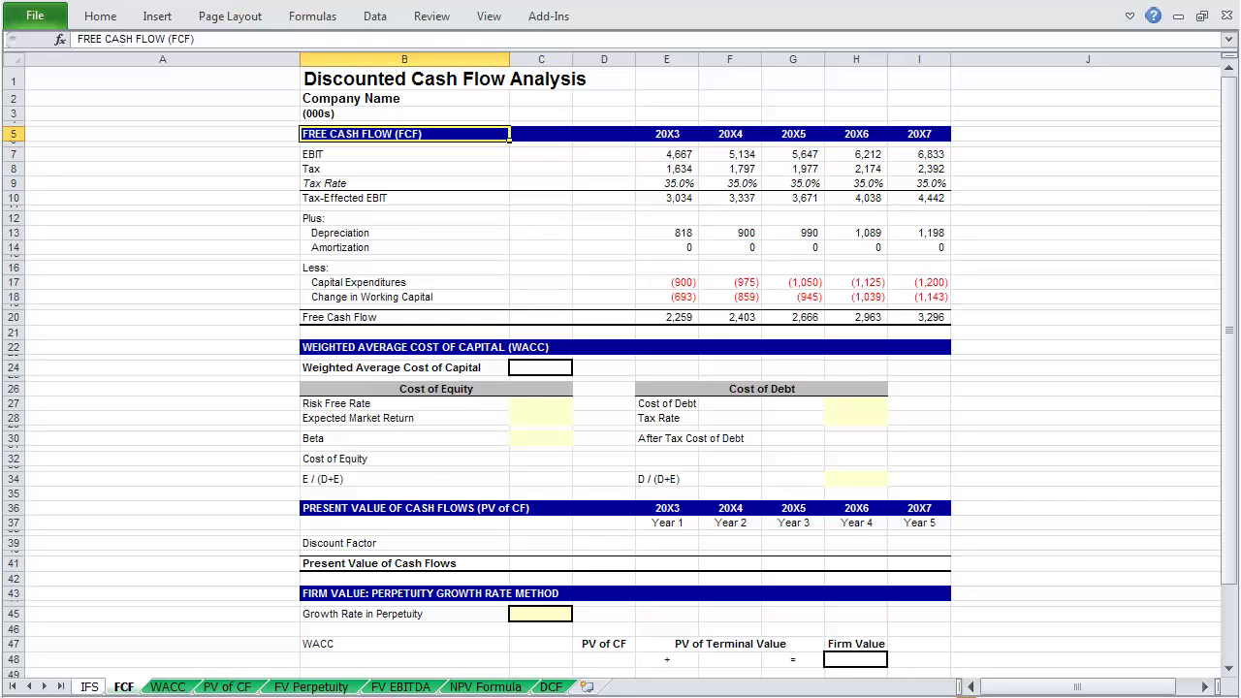
key(Down)
key(Down)
key(Down)
key(Down)
key(Down)
key(Down)
key(Down)
key(Down)
key(Down)
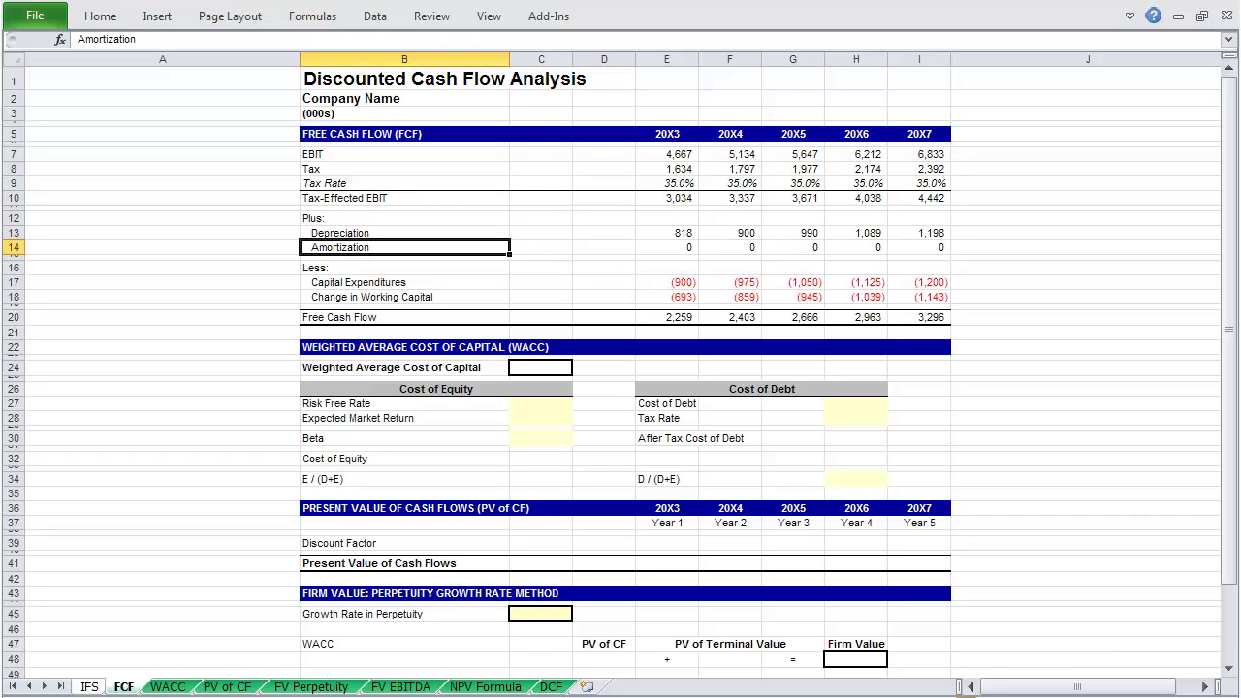
key(Down)
key(Down)
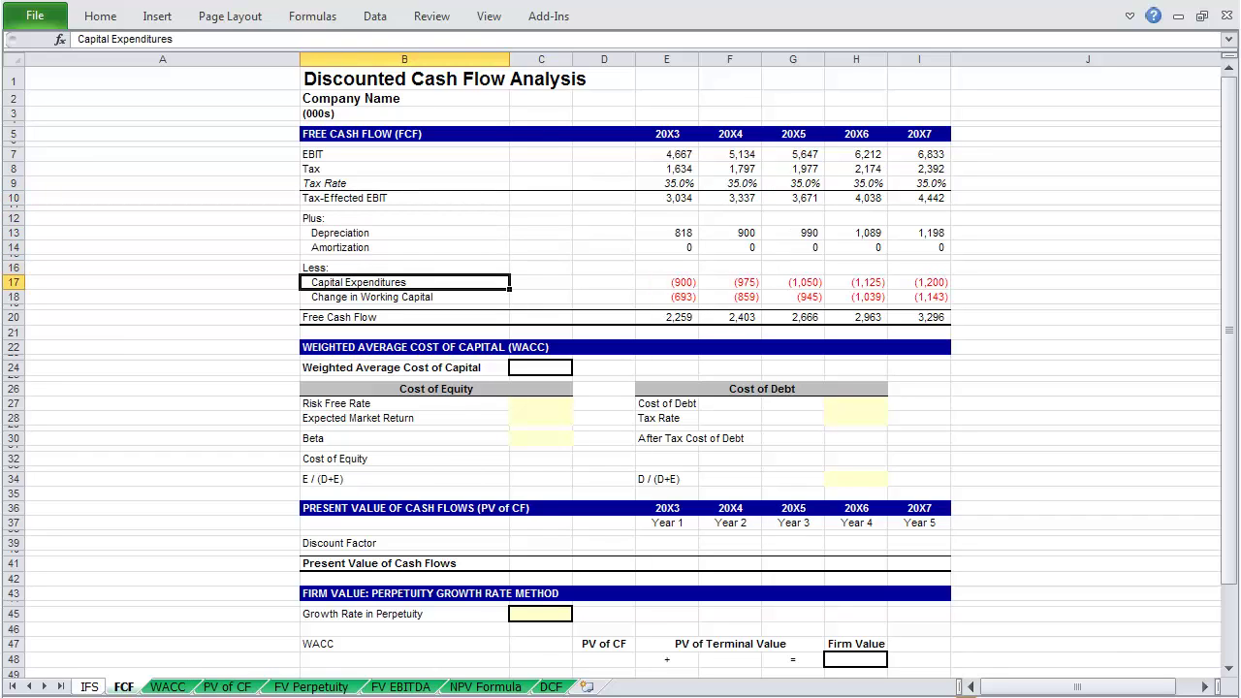
key(Down)
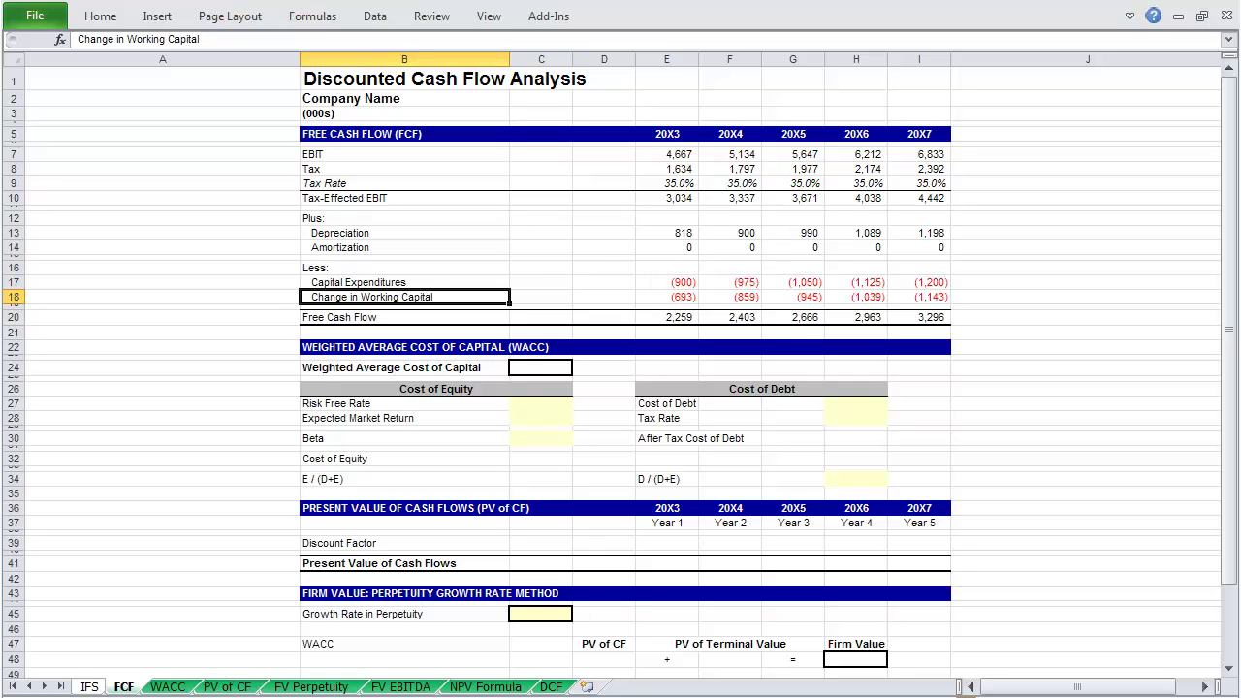
Step: Review the income statement, balance sheet, cash flow statement and debt and PP&E schedules on the IFS sheet
key(ctrl+Page_Up)
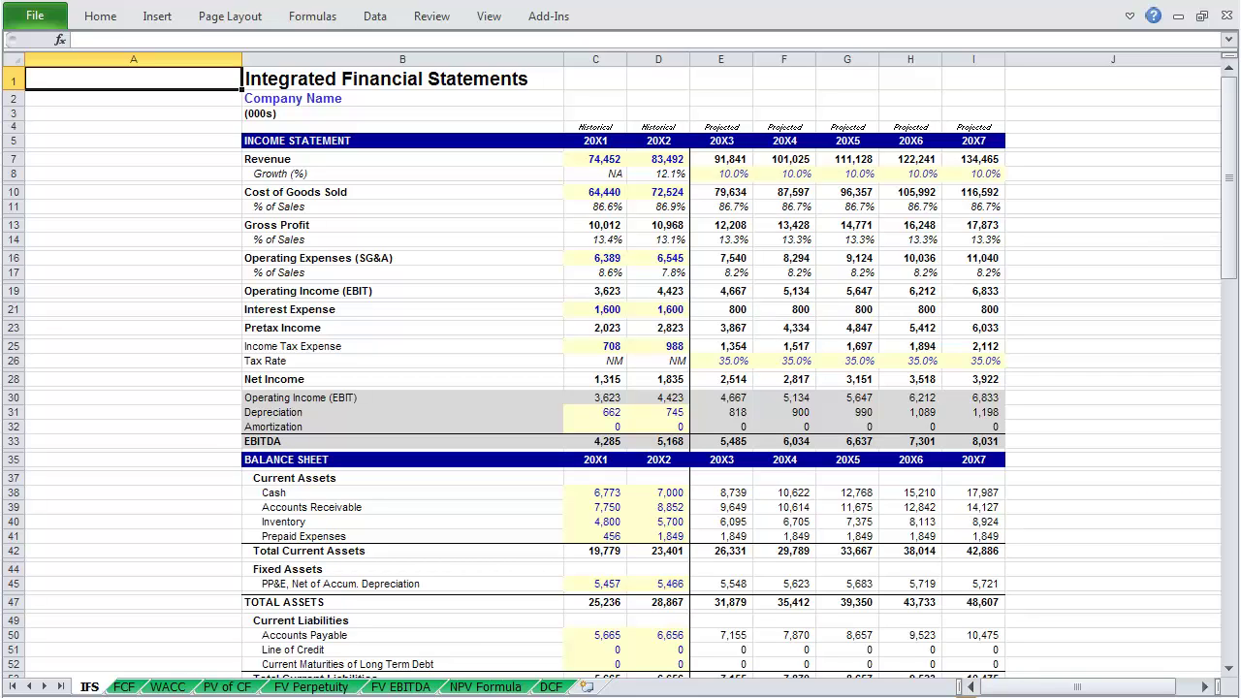
scroll(620, 368, down, 16)
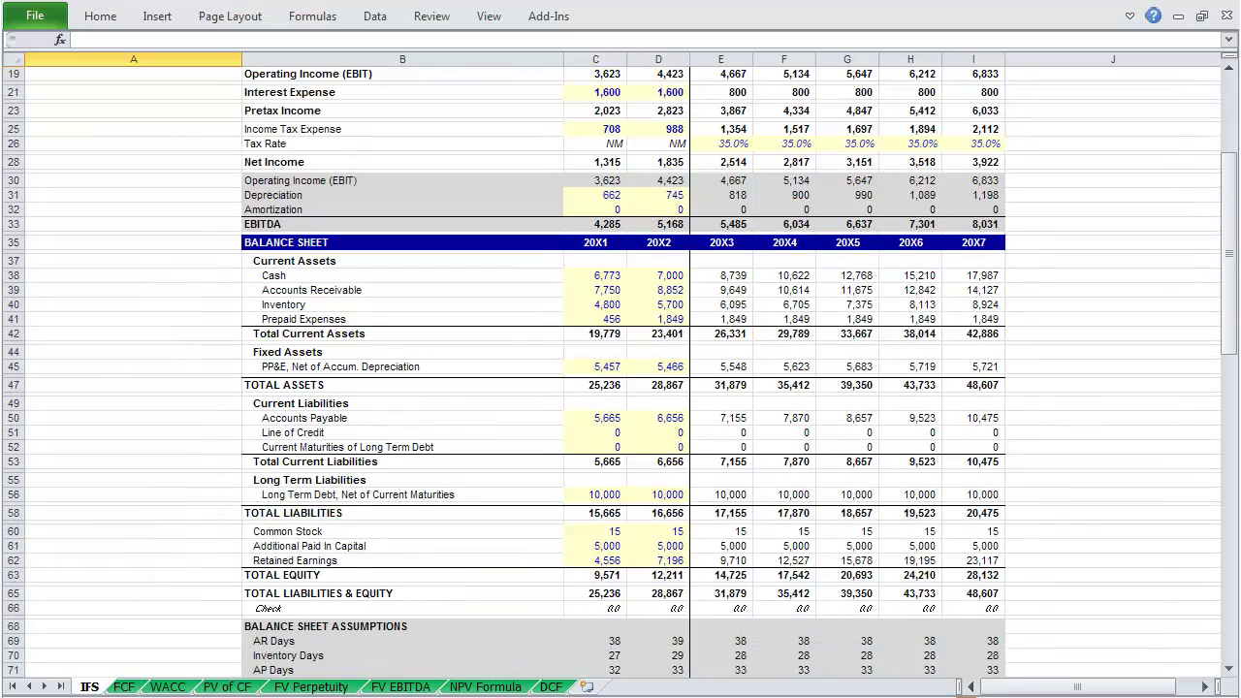
scroll(620, 369, down, 18)
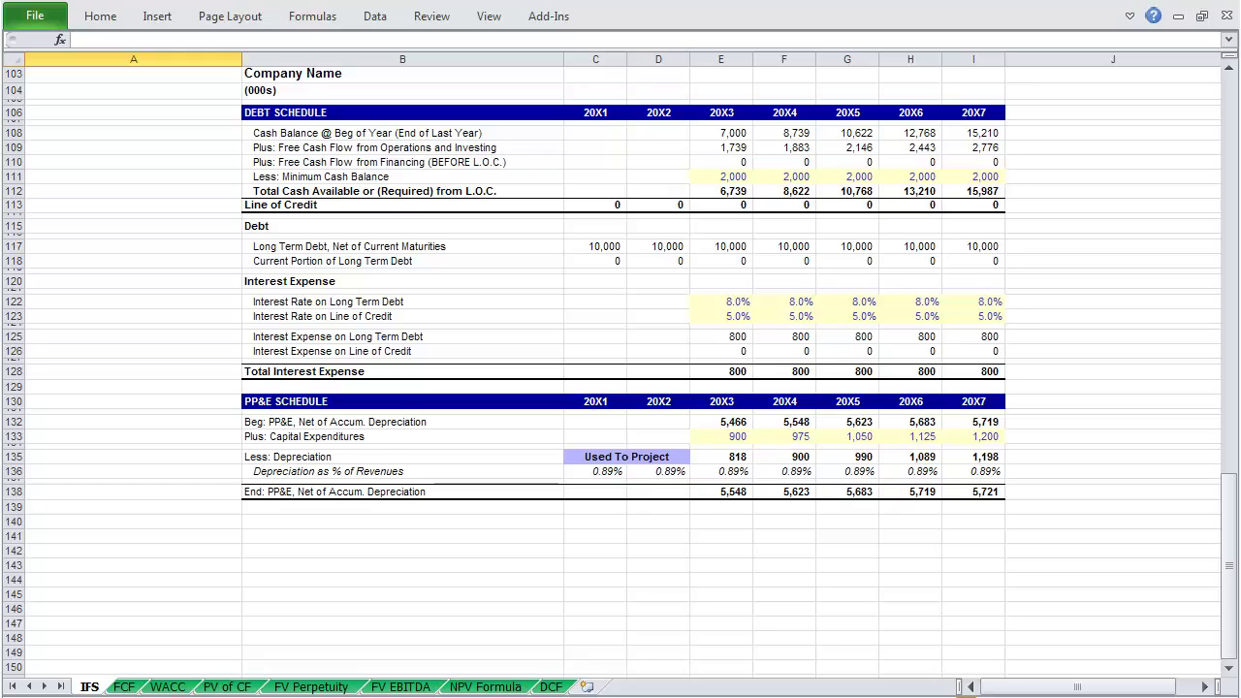
scroll(621, 368, up, 18)
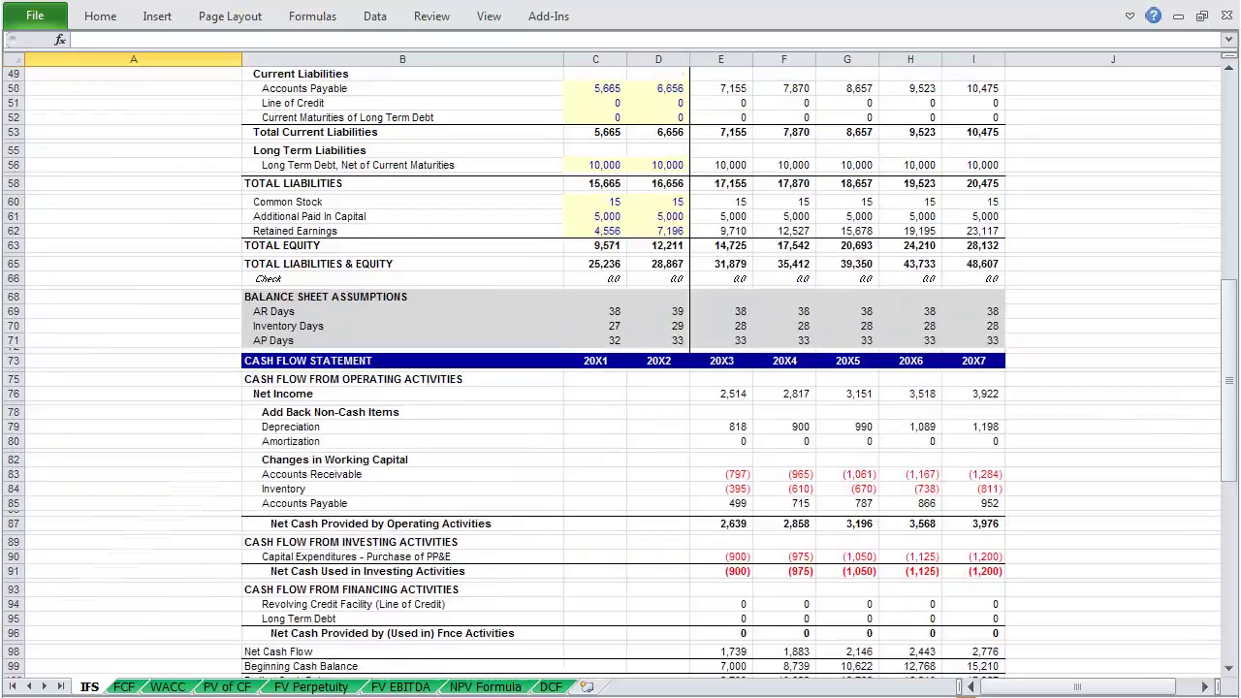
scroll(621, 369, up, 16)
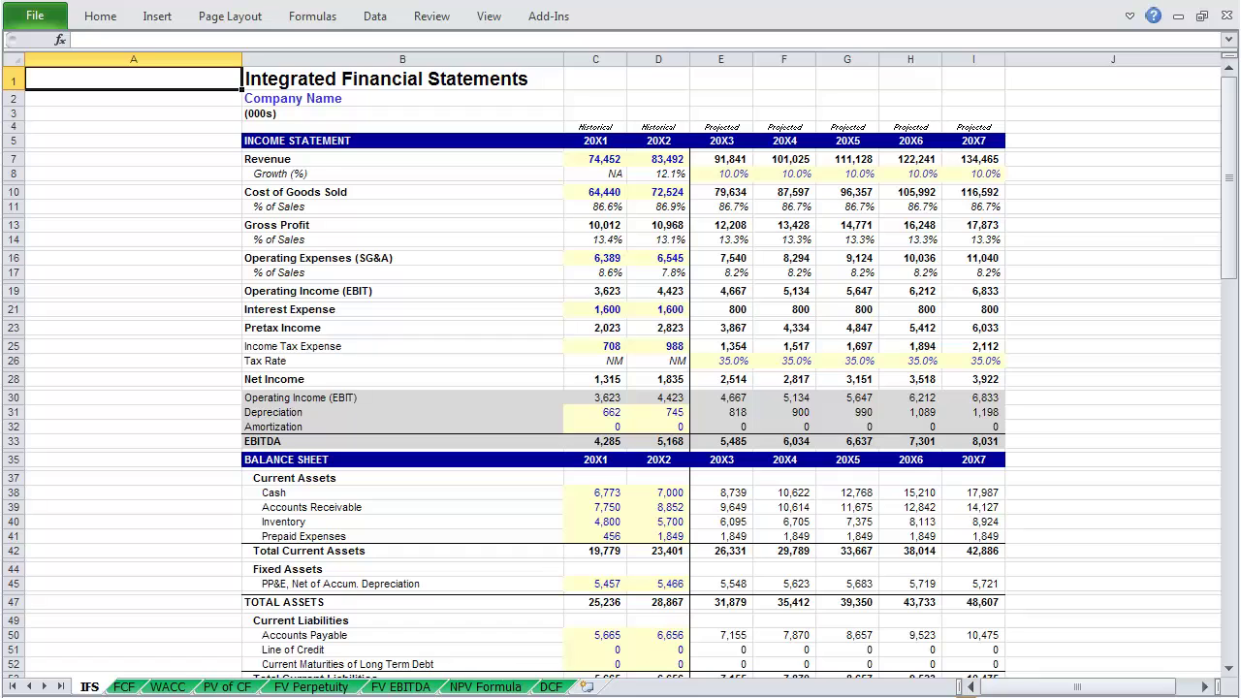
Step: Return to the FCF sheet and go through its blank free cash flow rows down to Change in Working Capital
key(ctrl+Page_Down)
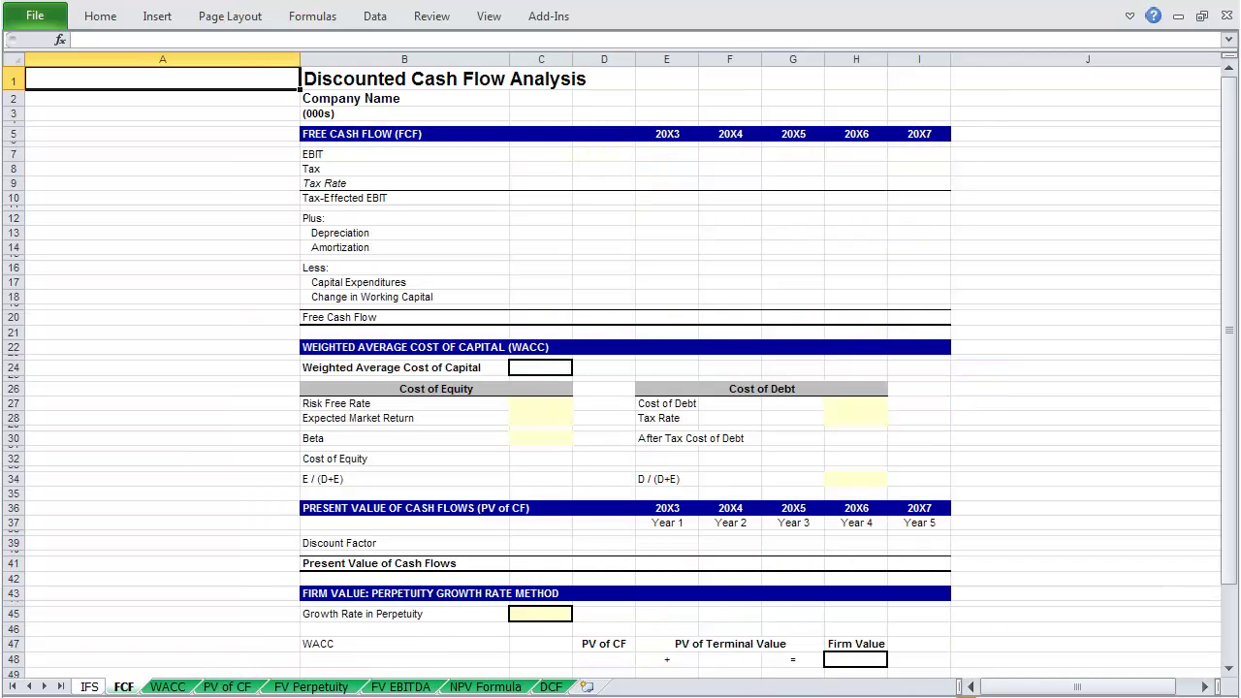
key(Down)
key(Down)
key(Down)
key(Right)
key(Right)
key(Left)
key(Down)
key(Down)
key(Down)
key(Down)
key(Down)
key(Down)
key(Down)
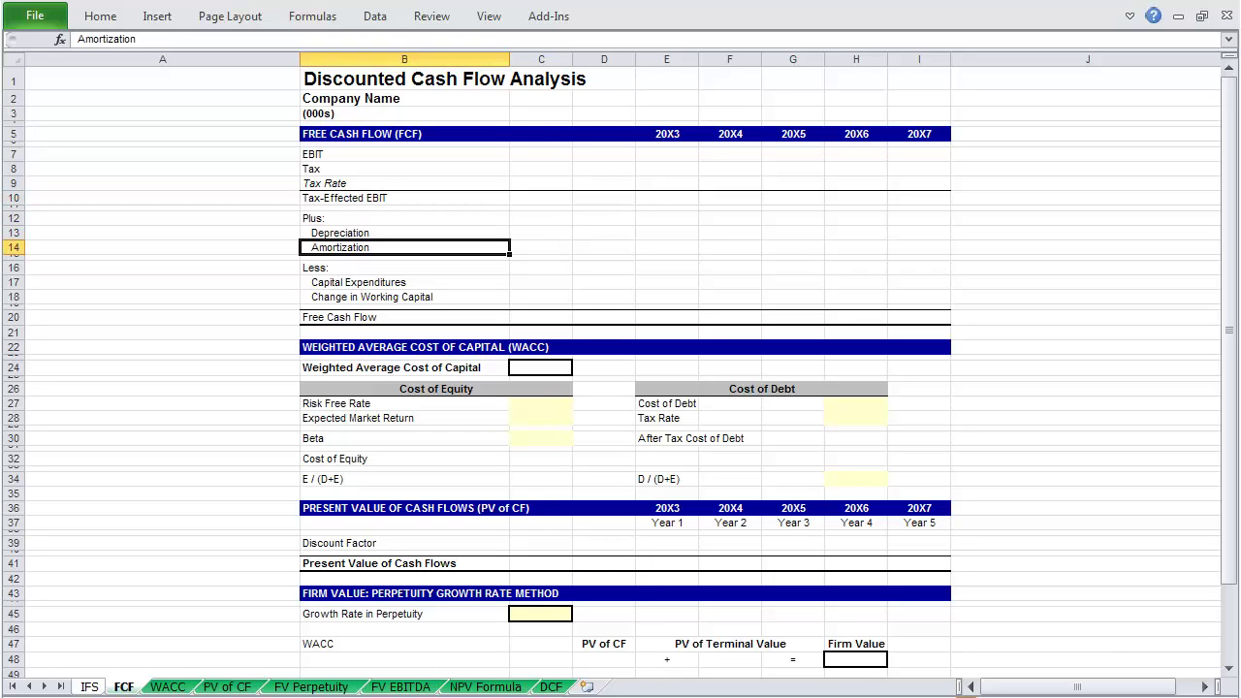
key(Down)
key(Down)
key(Down)
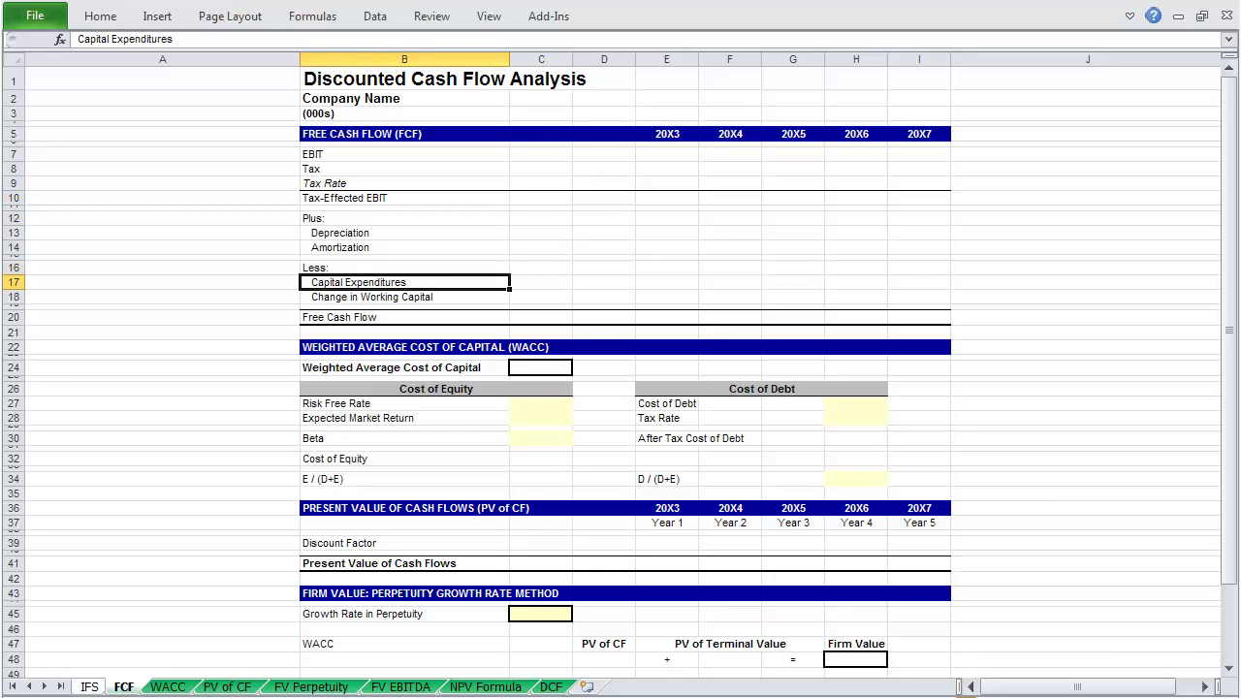
key(Down)
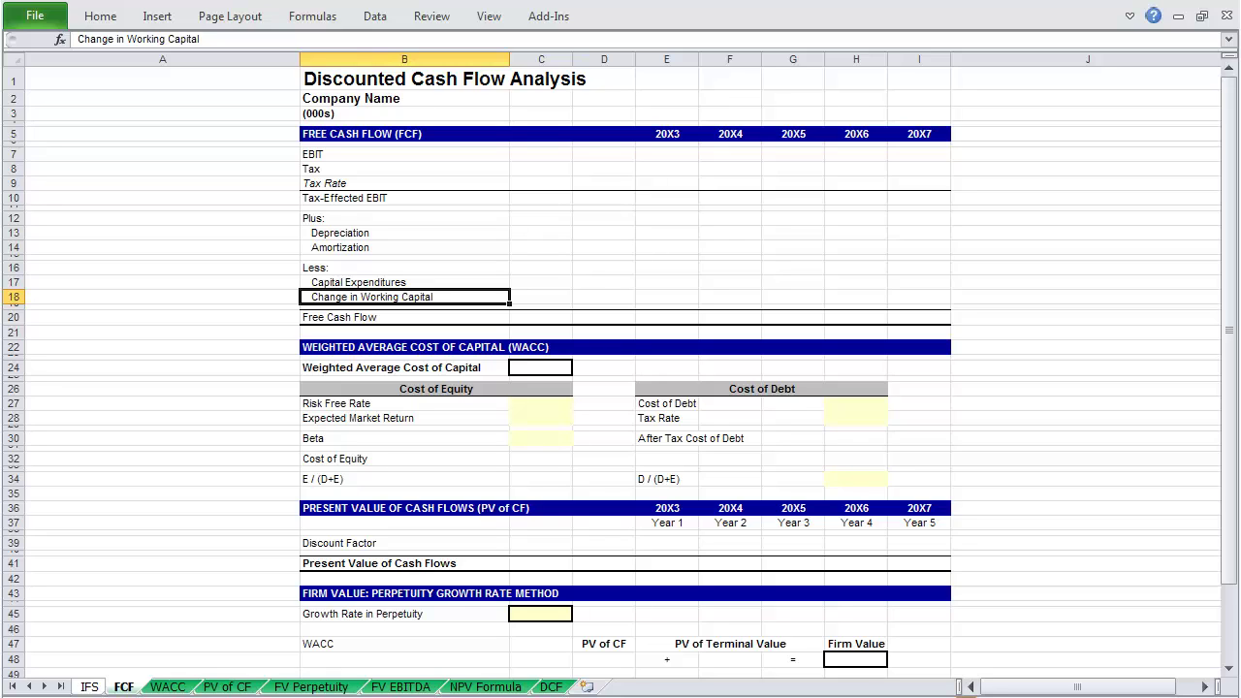
Step: Link the 20X3 EBIT in cell E7 to the IFS sheet's Operating Income with =IFS!E19
key(Up)
key(Up)
key(Up)
key(Up)
key(Up)
key(Up)
key(Up)
key(Up)
key(Up)
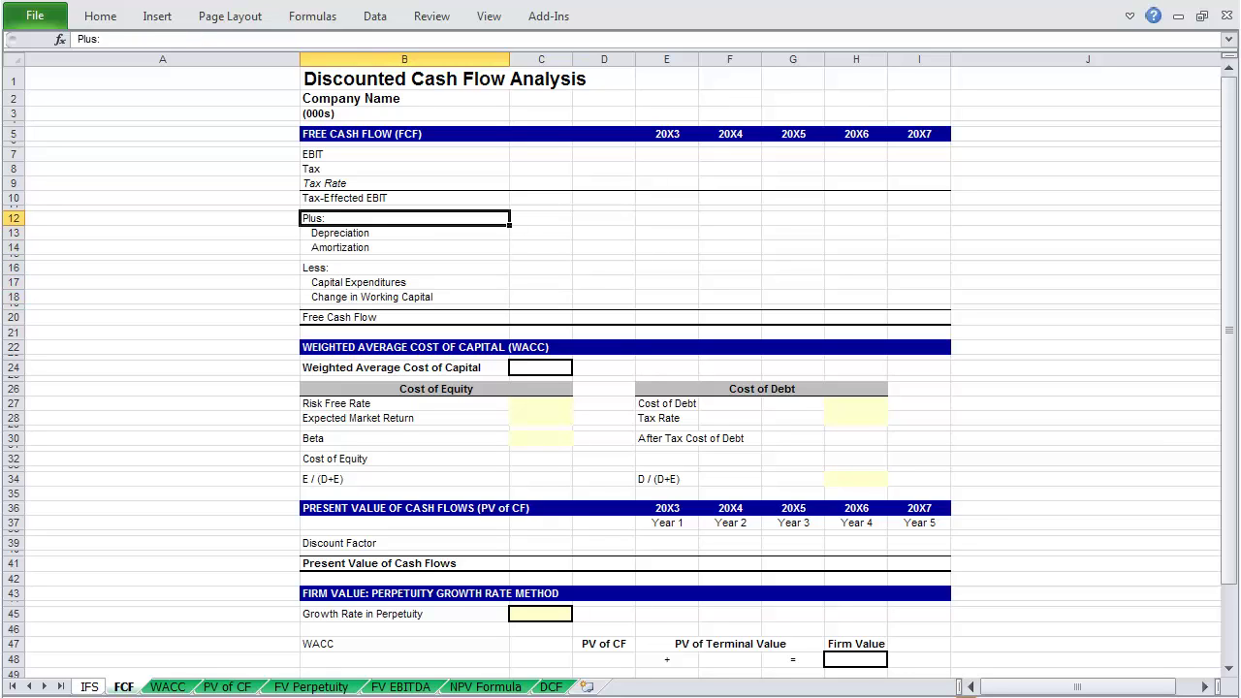
key(Right)
key(Right)
key(Right)
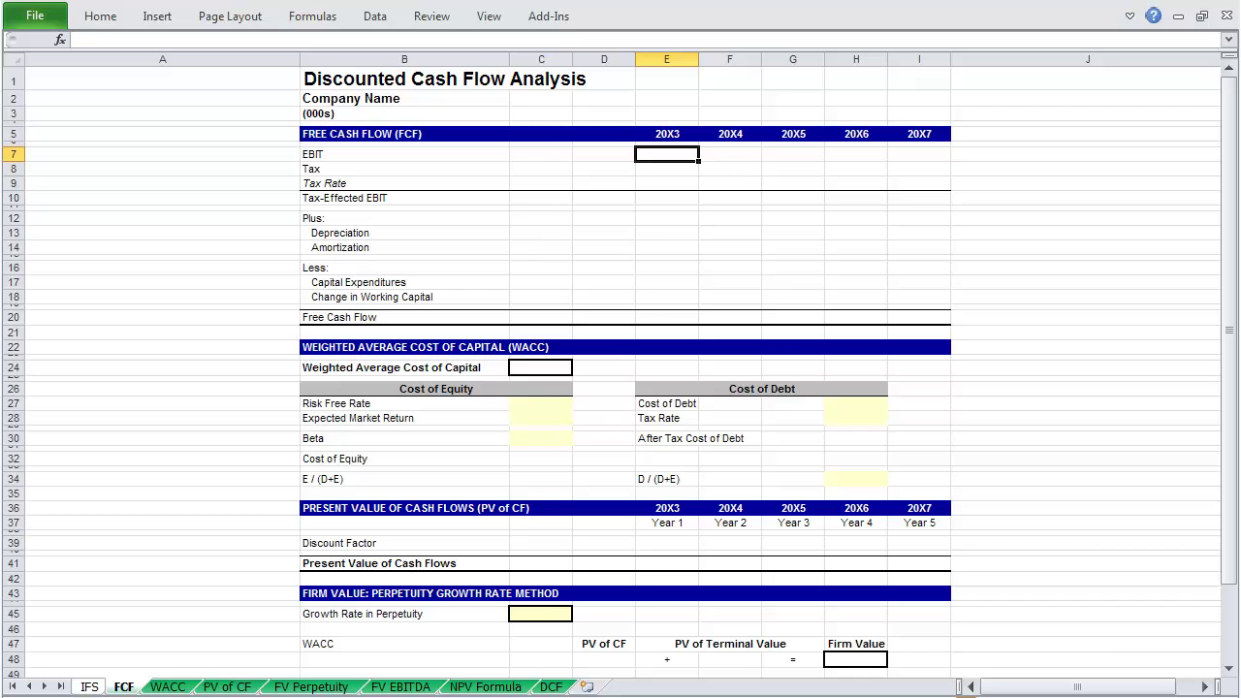
text(=)
key(ctrl+Page_Up)
key(Down)
key(Down)
key(Down)
key(Down)
key(Down)
key(Down)
key(Down)
key(Down)
key(Down)
key(Down)
key(Down)
key(Down)
key(Right)
key(Right)
key(Right)
key(Right)
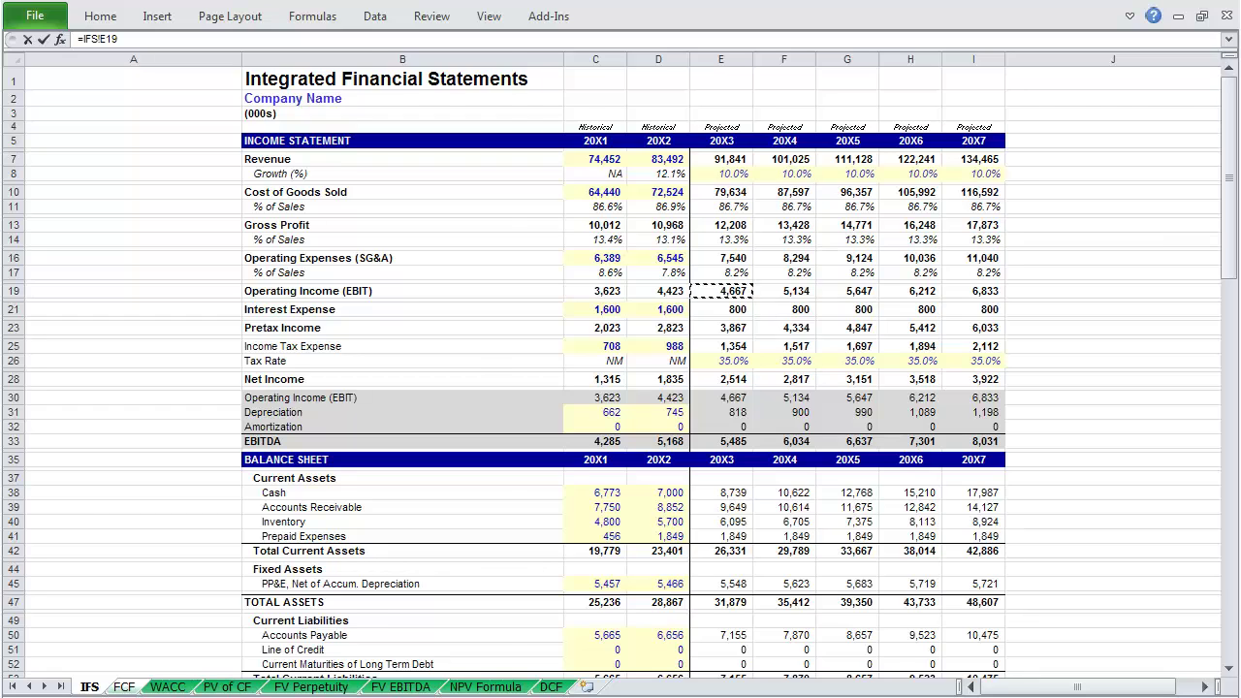
key(Return)
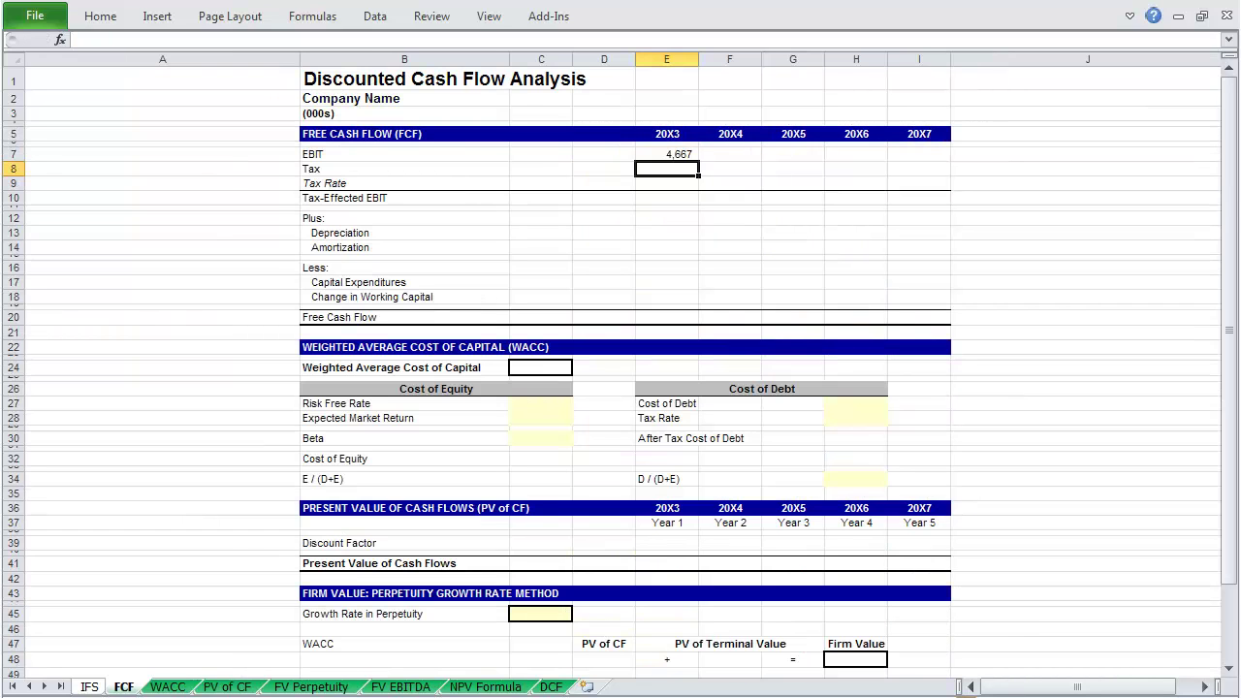
Step: Fill the 20X3 EBIT formula across row 7 through 20X7
key(Up)
key(shift+Right)
key(shift+Right)
key(shift+Right)
key(shift+Right)
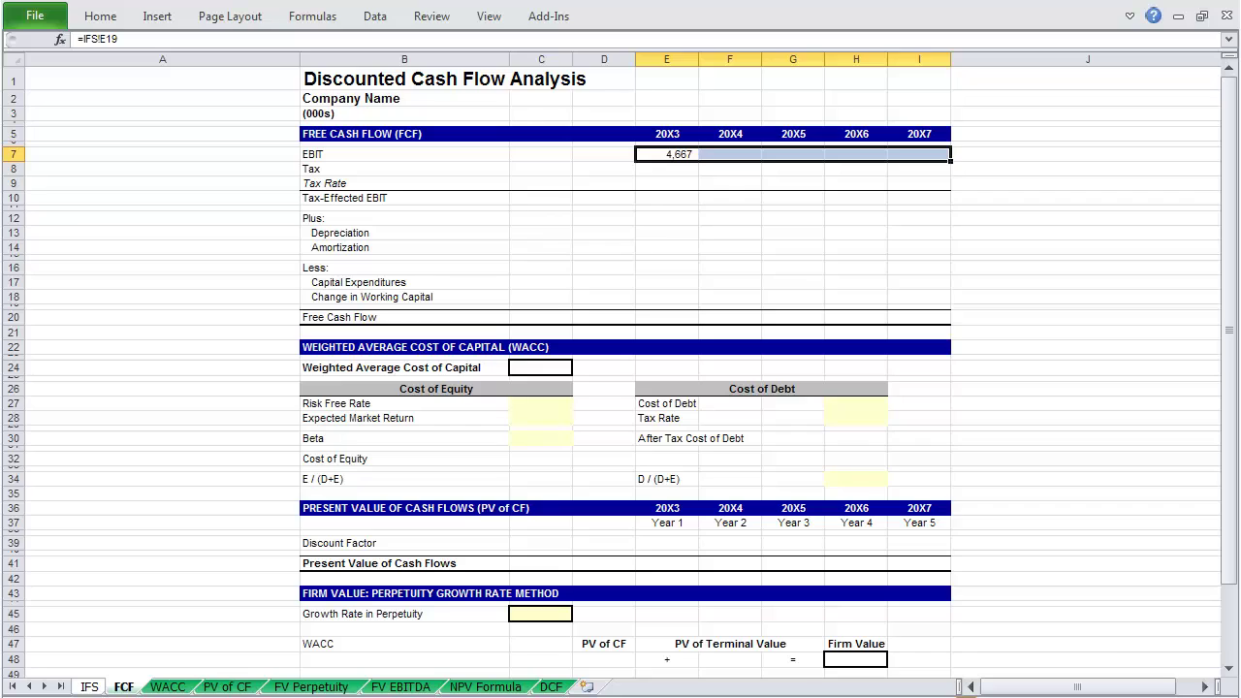
key(ctrl+r)
Step: Calculate the 20X3 Tax in cell E8 as EBIT times the tax rate with =E7*E9
key(Down)
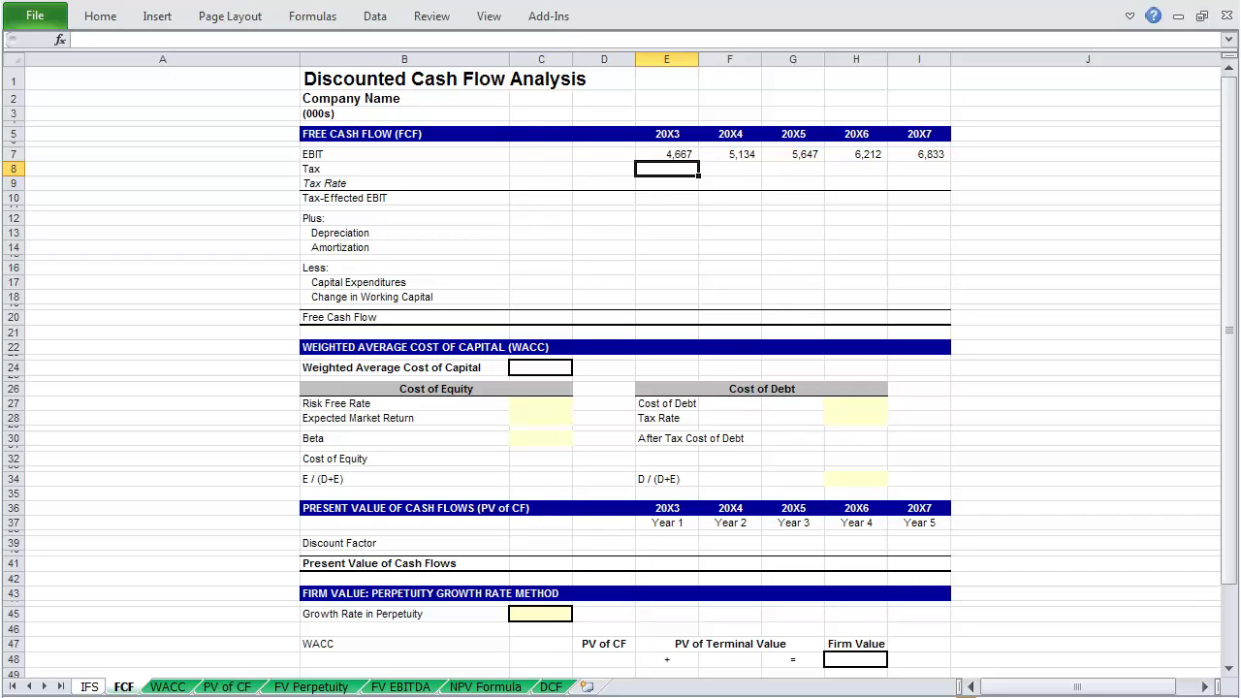
text(=)
key(Up)
text(*)
key(Down)
key(Return)
Step: Fill the 20X3 Tax formula across row 8 through 20X7
key(Up)
key(shift+Right)
key(shift+Right)
key(shift+Right)
key(shift+Right)
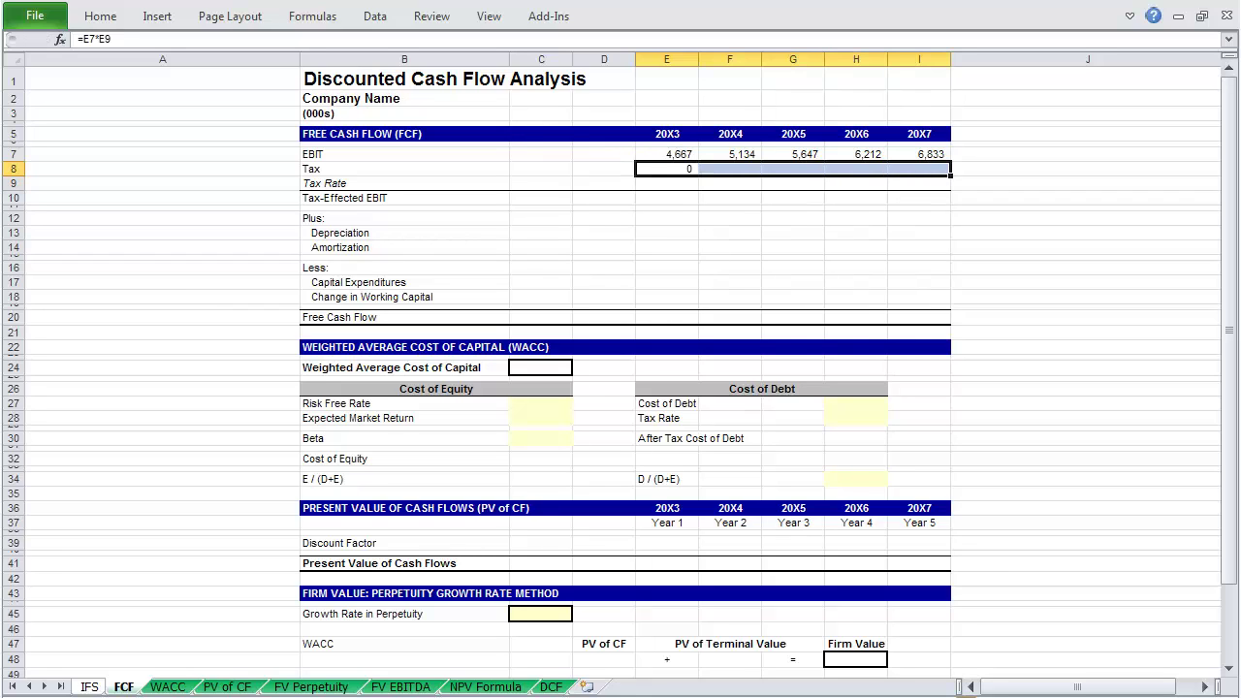
key(ctrl+r)
Step: Link the 20X3 Tax Rate in cell E9 to the IFS sheet's tax rate with =IFS!E26
click(666, 184)
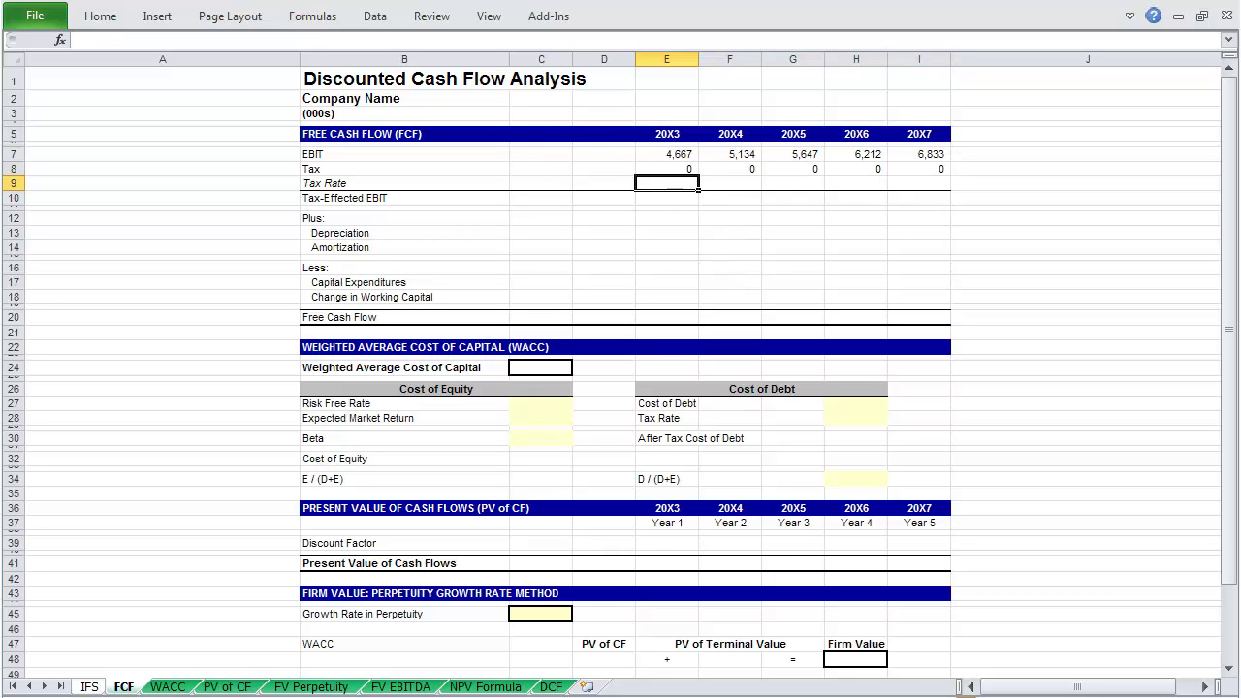
text(=)
key(ctrl+Page_Up)
key(Down)
key(Down)
key(Down)
key(Down)
key(Down)
key(Down)
key(Down)
key(Down)
key(Down)
key(Down)
key(Down)
key(Down)
key(Down)
key(Down)
key(Down)
key(Down)
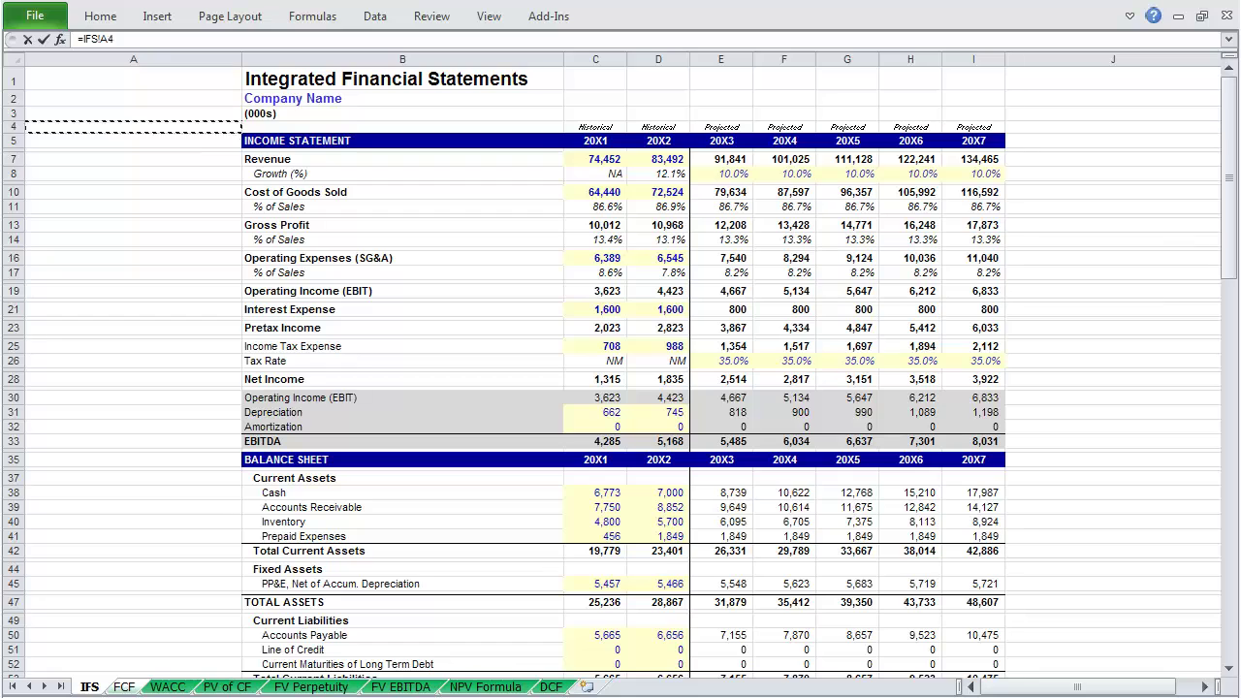
key(Right)
key(Right)
key(Right)
key(Right)
key(Return)
Step: Fill the 20X3 Tax Rate link across row 9 through 20X7
key(Up)
key(shift+Right)
key(shift+Right)
key(shift+Right)
key(shift+Right)
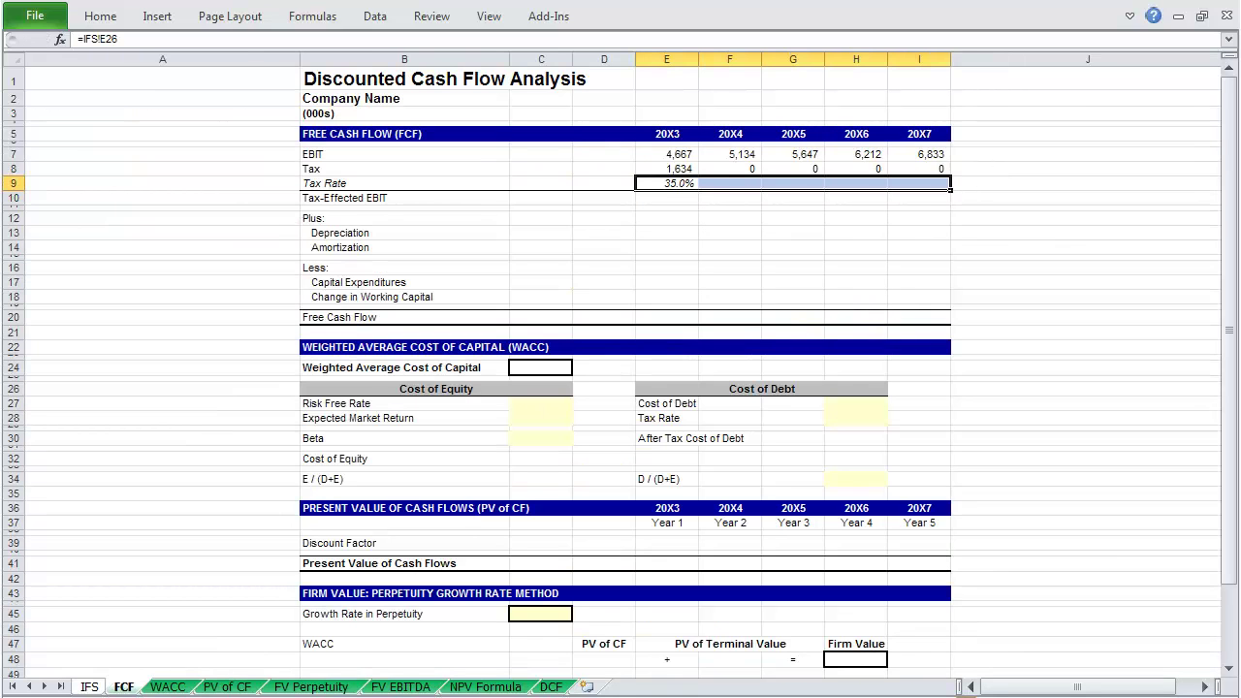
key(ctrl+r)
Step: Calculate the 20X3 Tax-Effected EBIT in cell E10 as EBIT minus Tax with =E7-E8
click(666, 198)
text(=)
key(Up)
key(Up)
key(Up)
text(-)
key(Up)
key(Up)
key(Return)
Step: Fill the 20X3 Tax-Effected EBIT formula across row 10 through 20X7
key(Up)
key(shift+Right)
key(shift+Right)
key(shift+Right)
key(shift+Right)
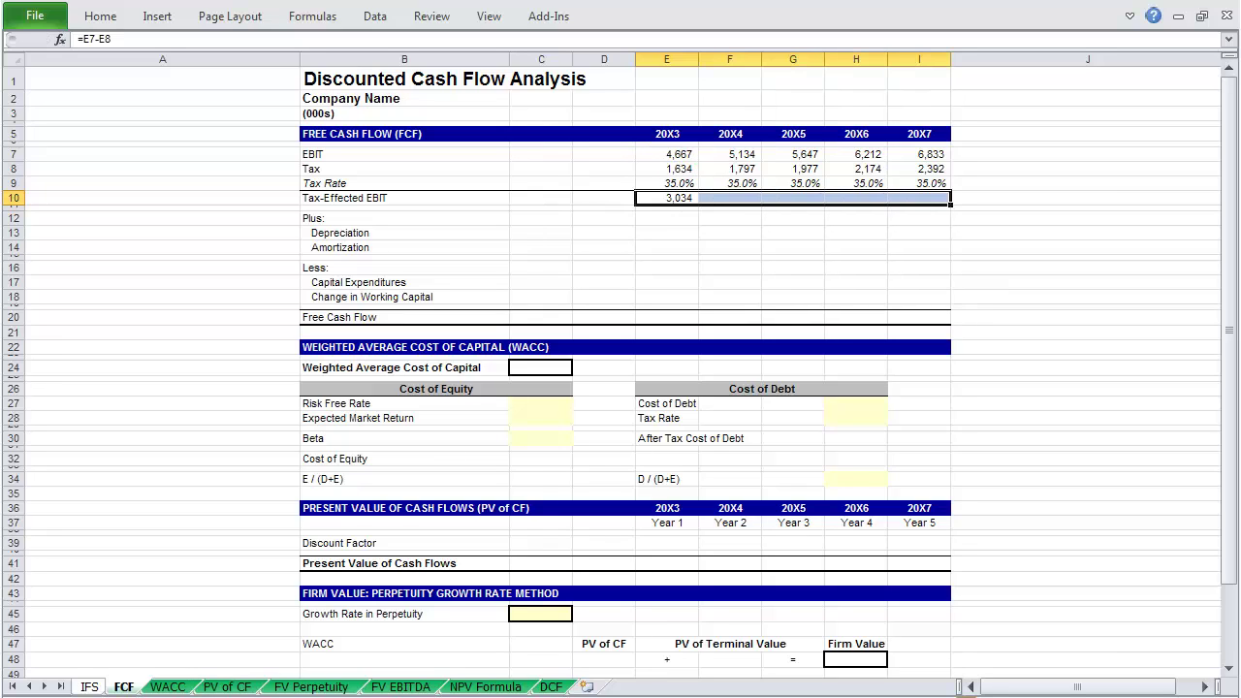
key(ctrl+r)
Step: Link the 20X3 Depreciation in cell E13 to the 20X3 Depreciation on the IFS sheet
click(666, 232)
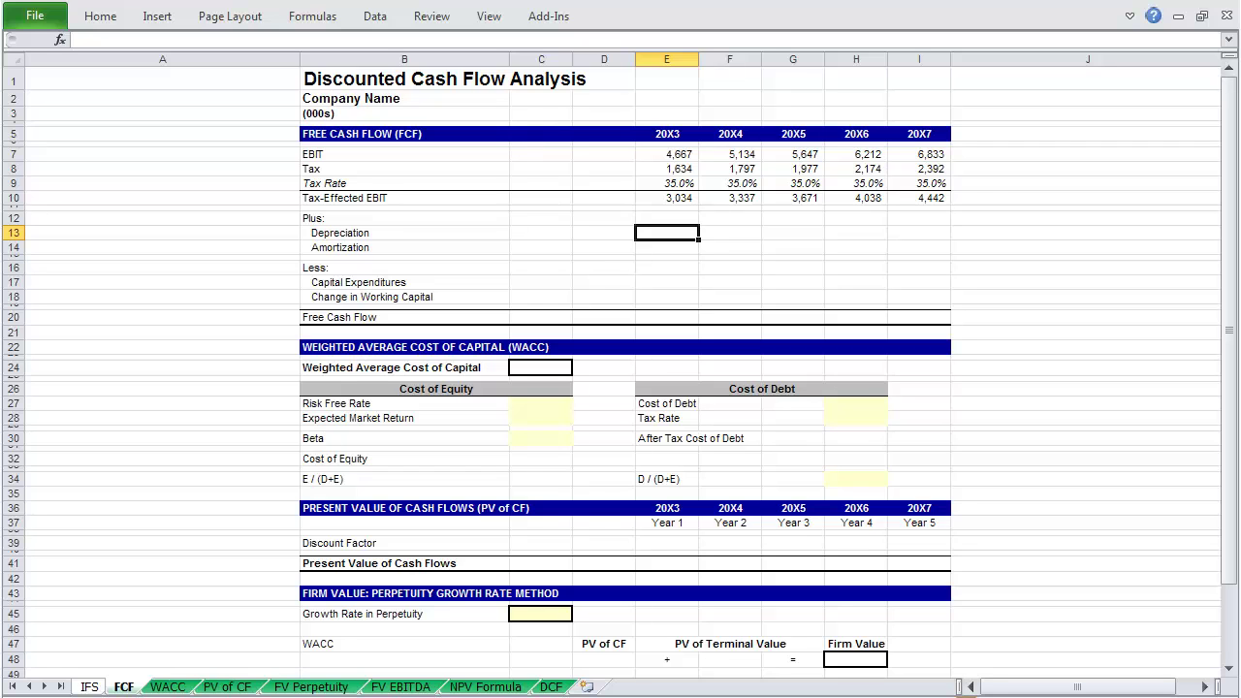
text(=)
key(ctrl+Page_Up)
key(Down)
key(Down)
key(Down)
key(Down)
key(Down)
key(Down)
key(Down)
key(Down)
key(Down)
key(Down)
key(Down)
key(Down)
key(Down)
key(Down)
key(Down)
key(Down)
key(Down)
key(Down)
key(Down)
key(Down)
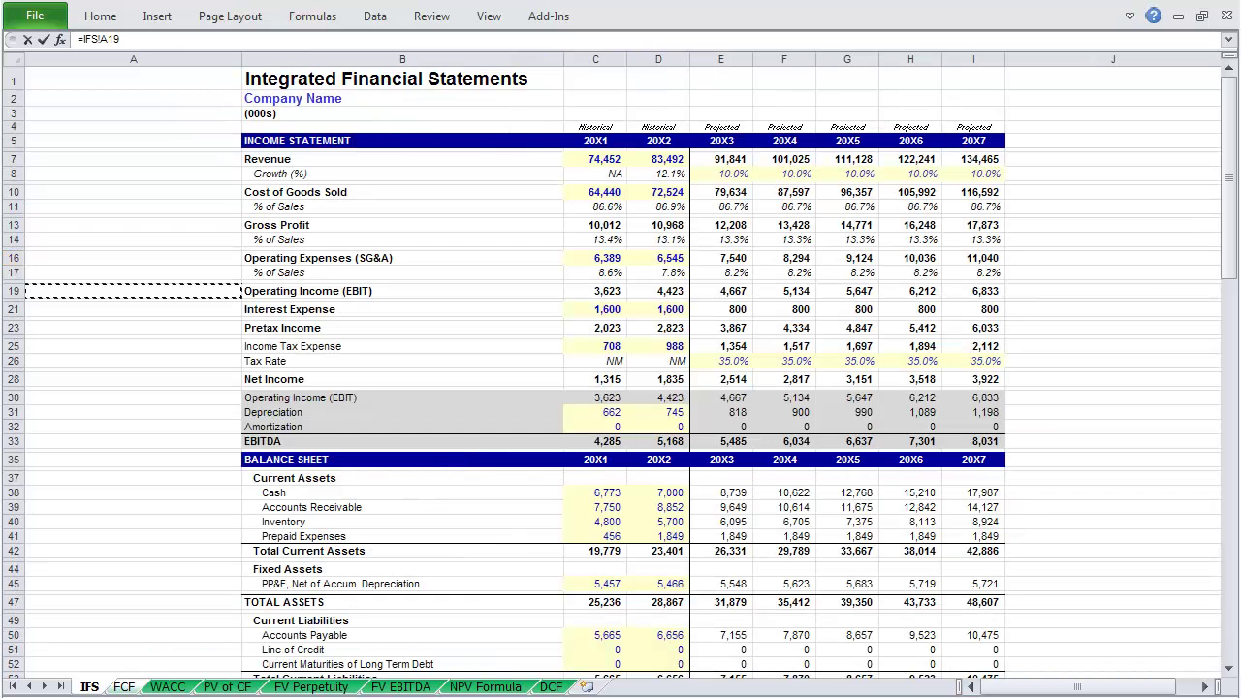
key(Down)
key(Down)
key(Down)
key(Down)
key(Right)
key(Right)
key(Right)
key(Right)
key(Return)
Step: Link the 20X3 Amortization in cell E14 to the 20X3 Amortization on the IFS sheet
text(=)
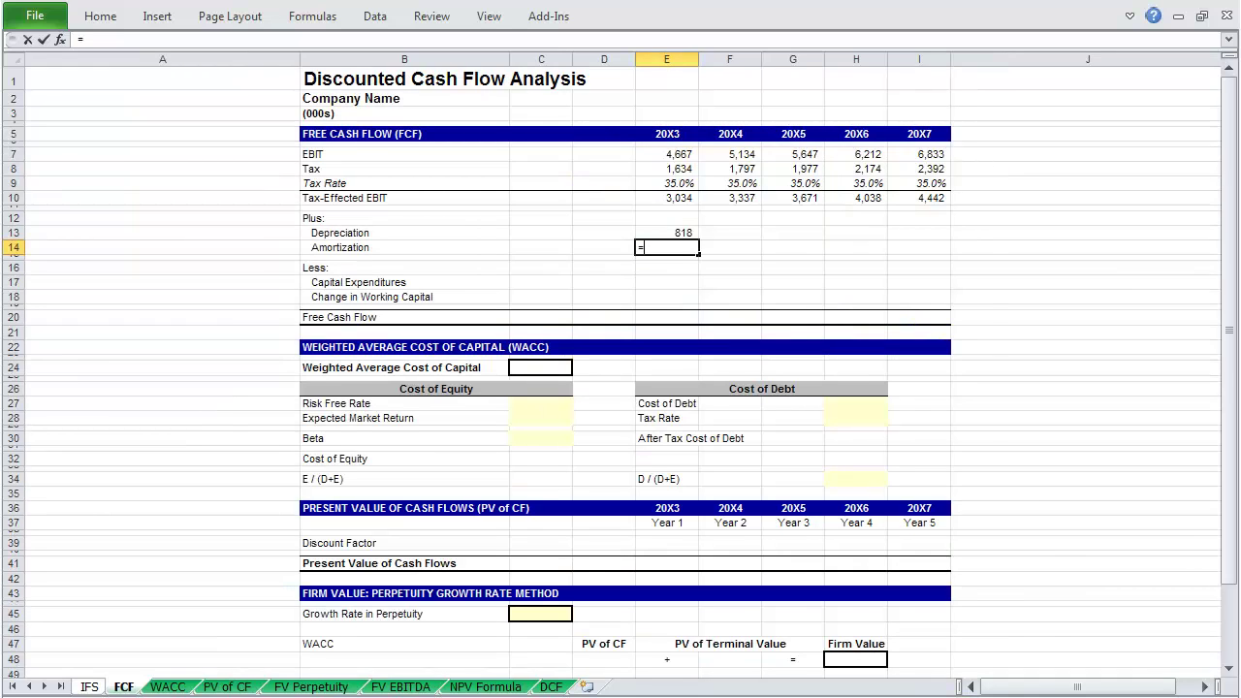
key(ctrl+Page_Up)
key(Down)
key(Down)
key(Down)
key(Down)
key(Down)
key(Down)
key(Down)
key(Down)
key(Down)
key(Down)
key(Down)
key(Down)
key(Down)
key(Down)
key(Down)
key(Down)
key(Down)
key(Down)
key(Down)
key(Down)
key(Right)
key(Right)
key(Right)
key(Right)
key(Return)
Step: Fill the 20X3 Depreciation and Amortization links across rows 13 and 14 through 20X7
key(Up)
key(shift+Up)
key(shift+Up)
key(shift+Down)
key(shift+Right)
key(shift+Right)
key(shift+Right)
key(shift+Right)
key(ctrl+r)
Step: Link the 20X3 Capital Expenditures in cell E17 to the negated PP&E schedule amount with =-IFS!E133
click(666, 281)
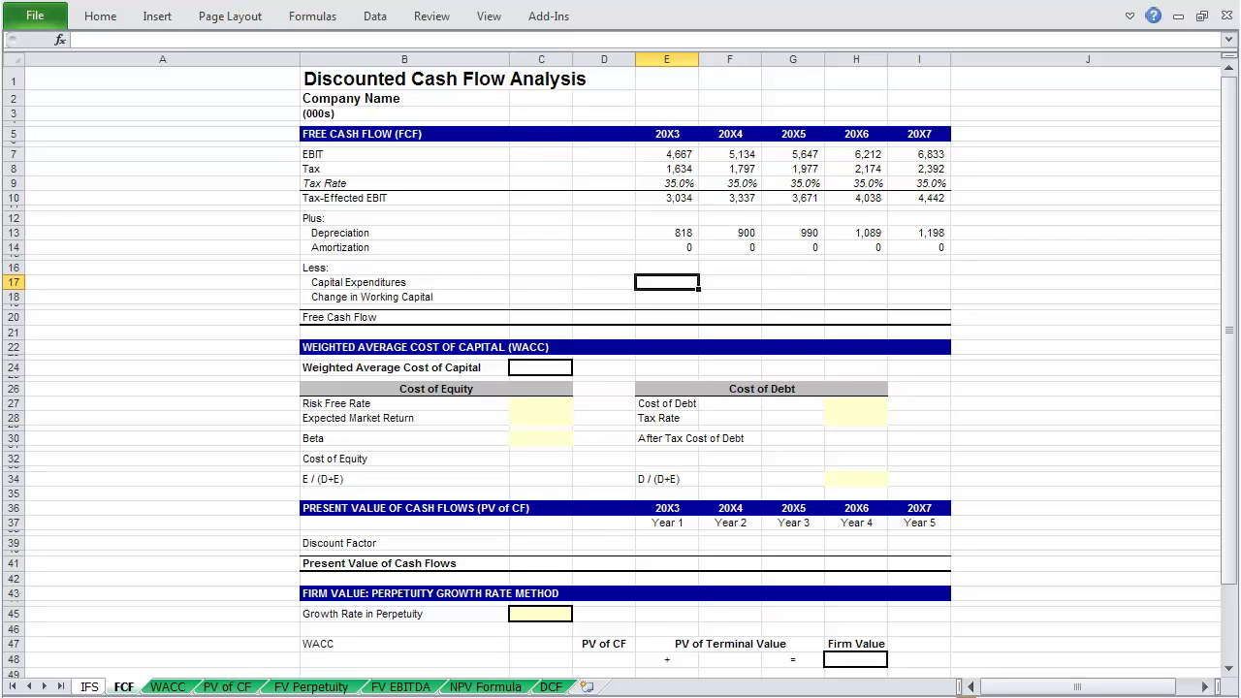
text(=-)
key(ctrl+Page_Up)
key(Down)
key(Down)
key(Down)
key(Down)
key(Down)
key(Down)
key(Down)
key(Down)
key(Down)
key(Down)
key(Down)
key(Down)
key(Down)
key(Down)
key(Down)
key(Down)
key(Down)
key(Down)
key(Down)
key(Down)
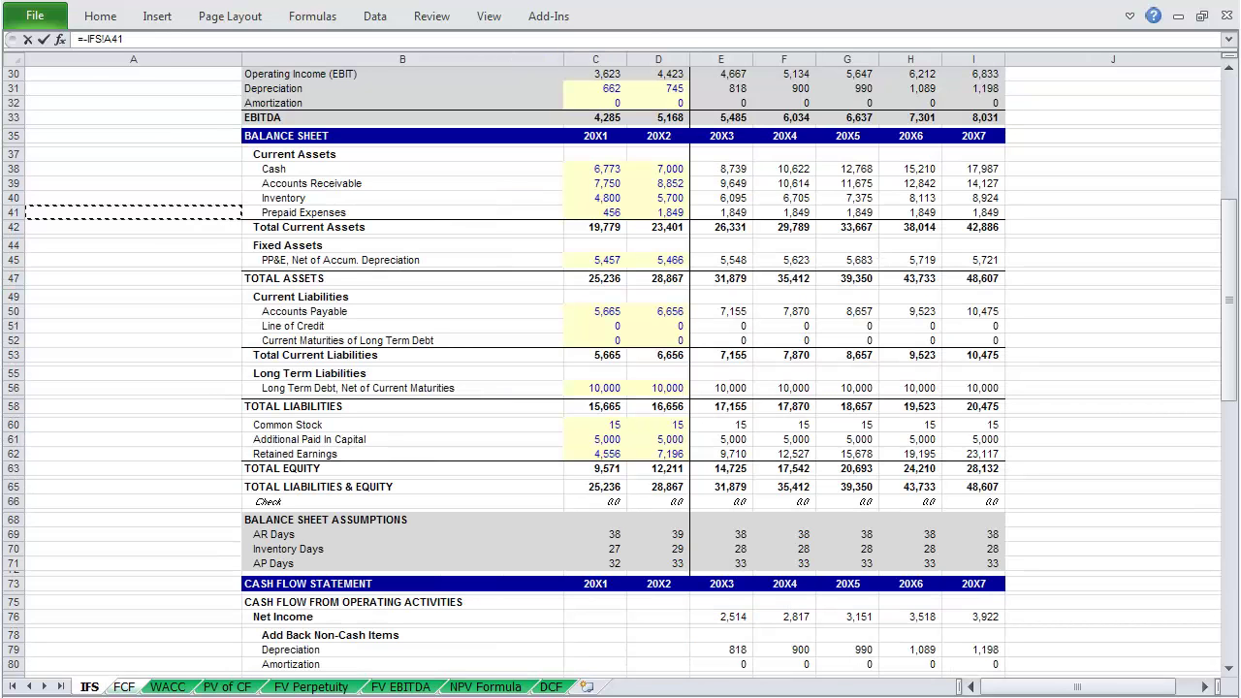
key(Down)
key(Down)
key(Down)
key(Down)
key(Down)
key(Down)
key(Down)
key(Down)
key(Down)
key(Down)
key(Down)
key(Down)
key(Down)
key(Down)
key(Down)
key(Down)
key(Down)
key(Down)
key(Down)
key(Down)
key(Up)
key(Right)
key(Right)
key(Right)
key(Right)
key(Return)
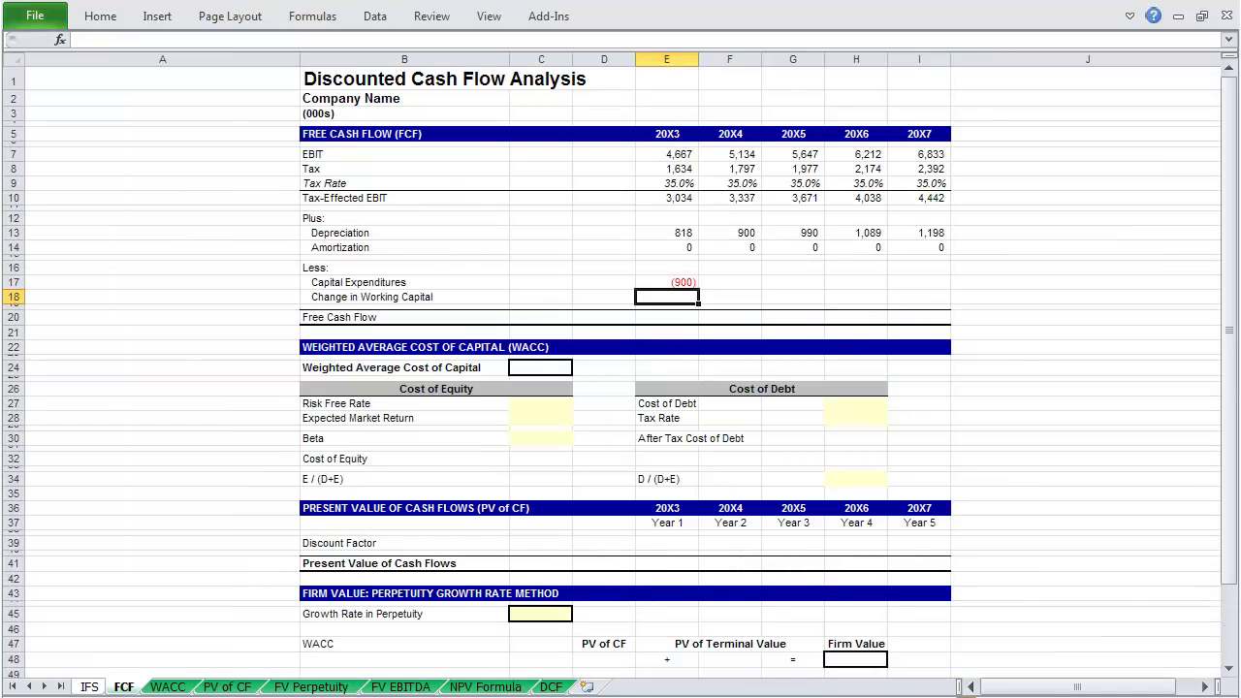
Step: Fill the 20X3 Capital Expenditures link across row 17 through 20X7
key(Up)
key(shift+Right)
key(shift+Right)
key(shift+Right)
key(shift+Right)
key(ctrl+r)
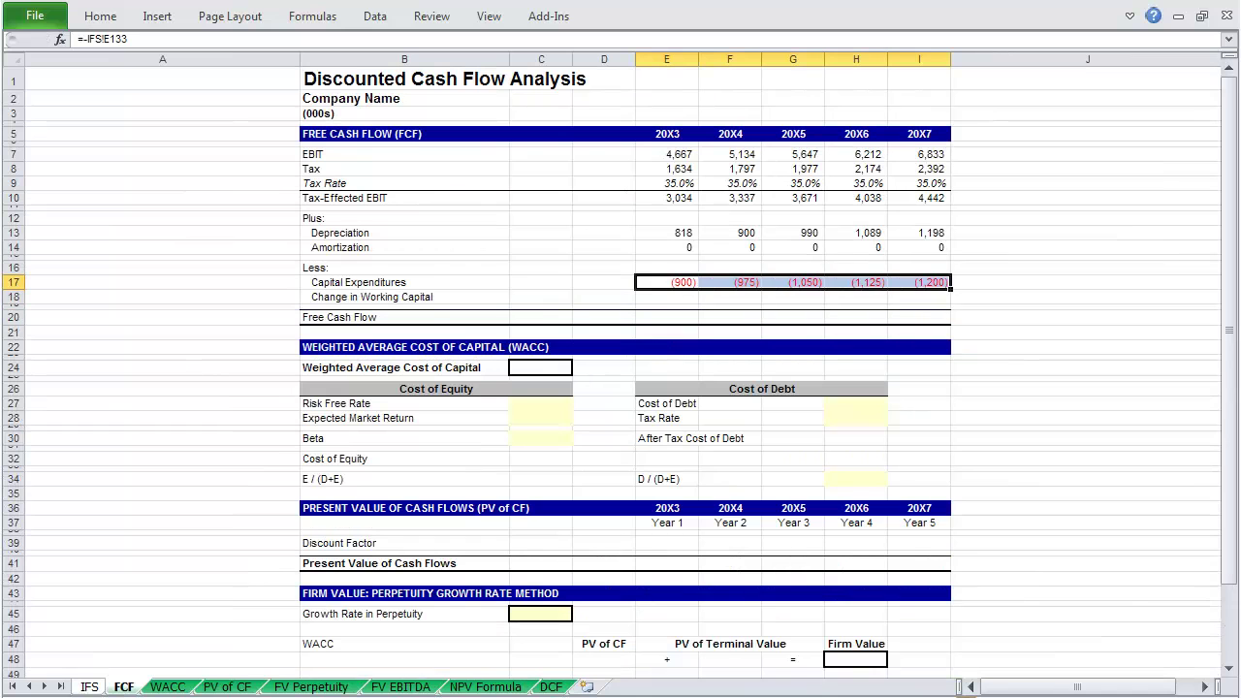
Step: Calculate the 20X3 Change in Working Capital in cell E18 from the IFS cash flow statement with =SUM(IFS!E83:E85)
key(Down)
text(=)
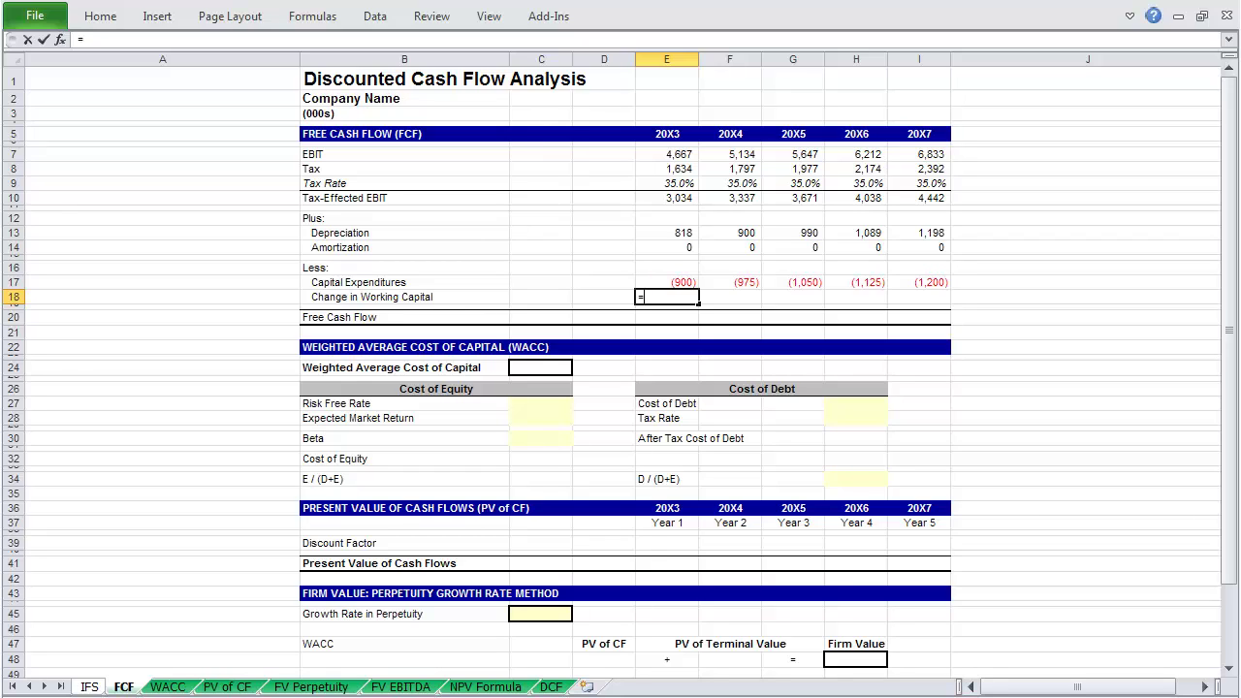
text(sum()
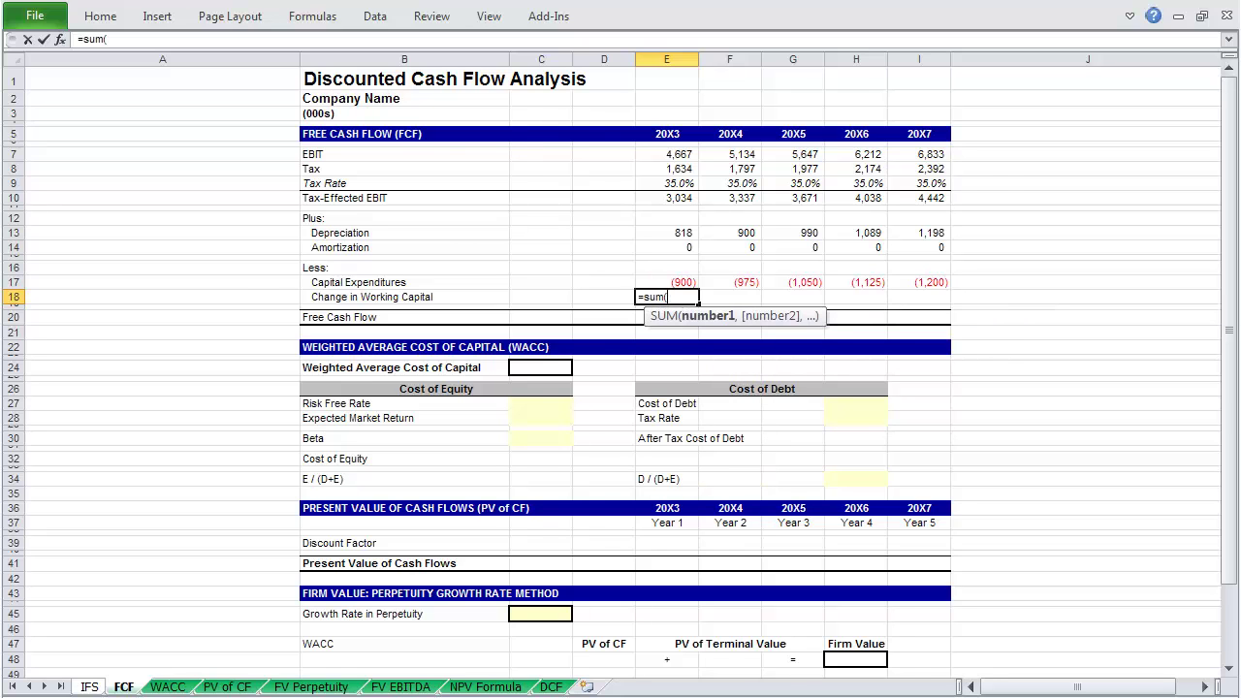
key(ctrl+Page_Up)
key(Up)
key(Up)
key(Up)
key(Up)
key(Up)
key(Up)
key(Up)
key(Up)
key(Up)
key(Up)
key(Up)
key(Up)
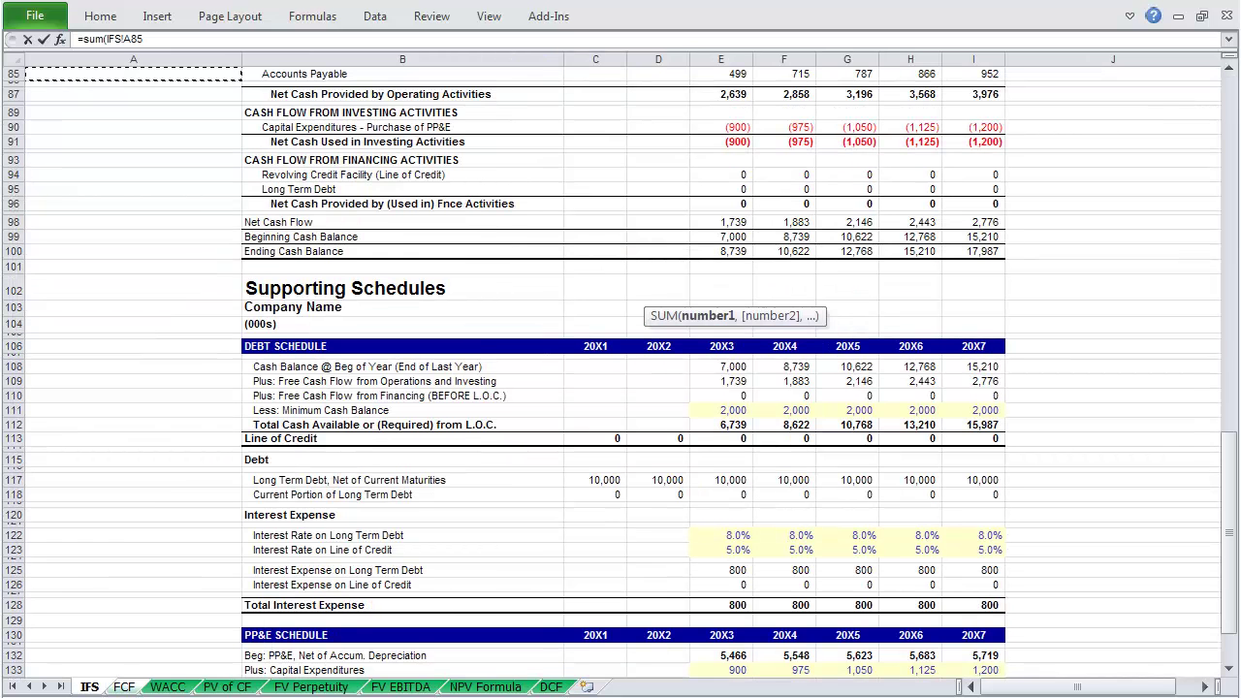
key(Right)
key(Right)
key(Down)
key(Down)
key(Down)
key(Down)
key(Down)
key(Down)
key(shift+Down)
key(shift+Down)
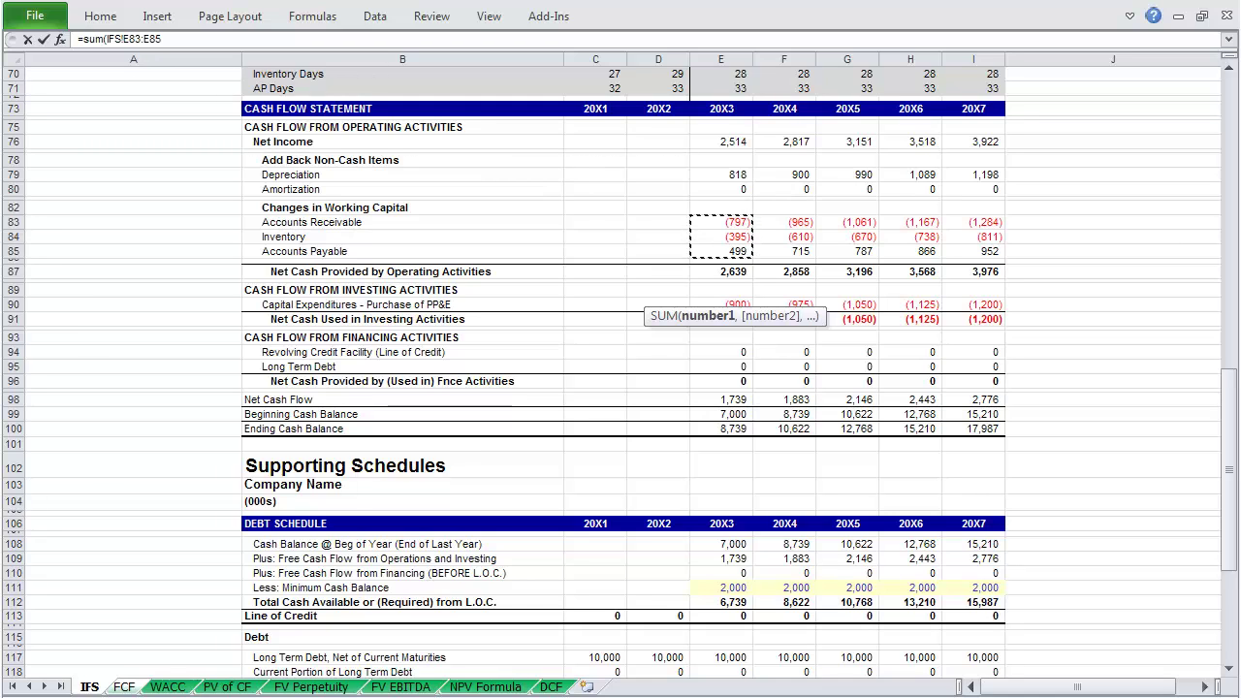
key(Return)
Step: Fill the 20X3 Change in Working Capital formula across row 18 through 20X7
click(666, 297)
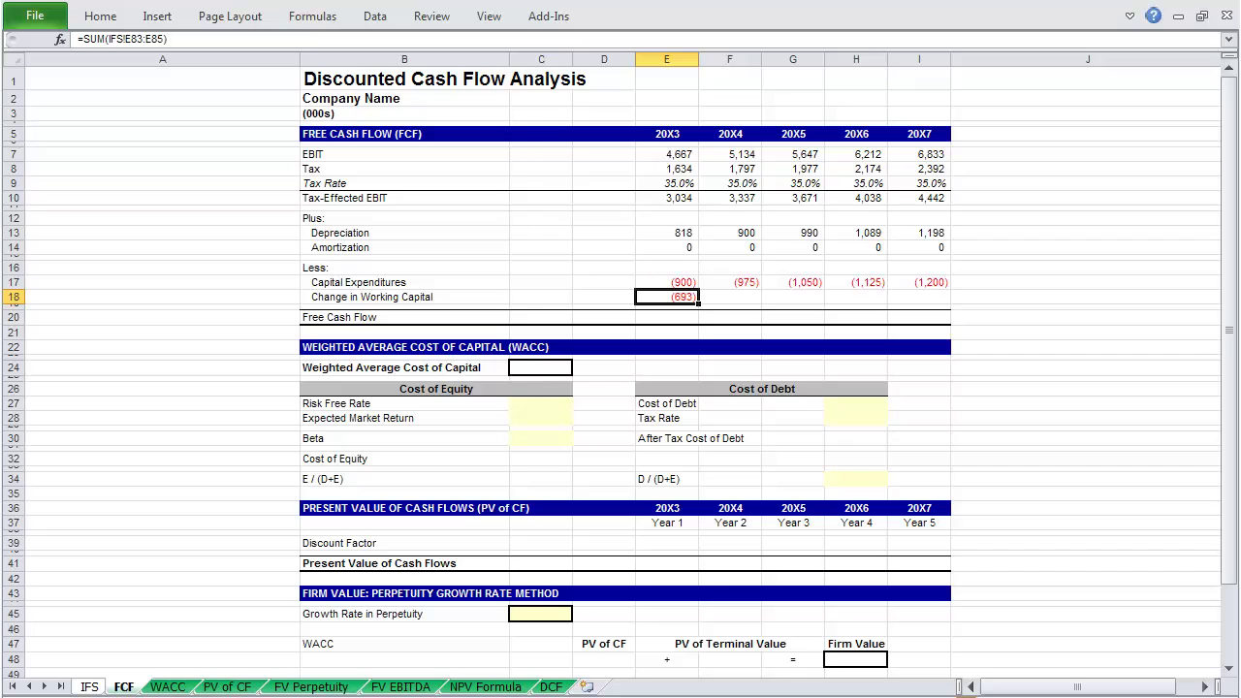
key(shift+Right)
key(shift+Right)
key(shift+Right)
key(shift+Right)
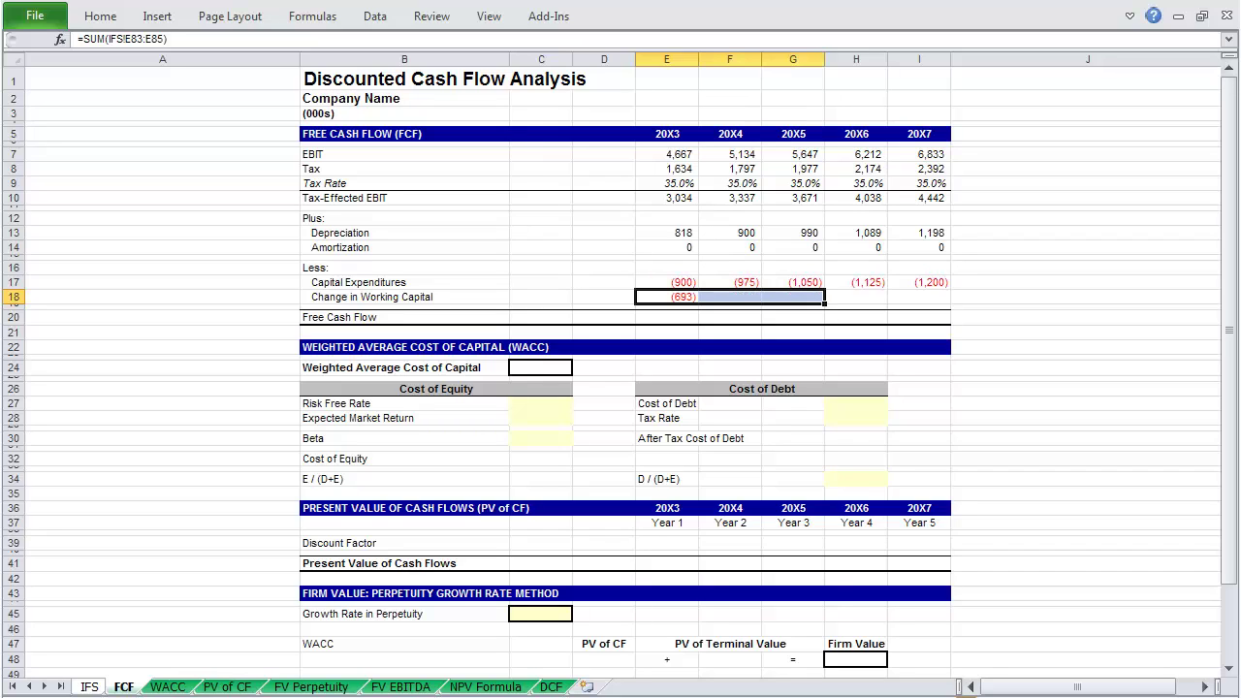
key(ctrl+r)
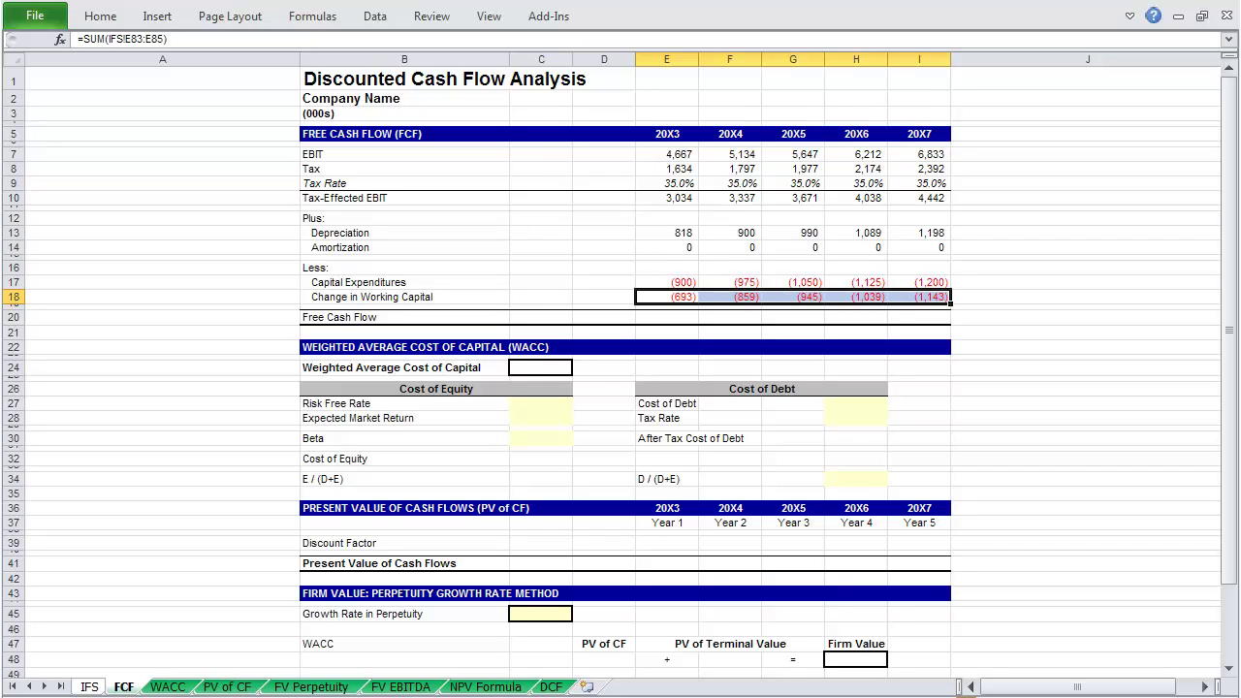
Step: Calculate the 20X3 Free Cash Flow in cell E20 with =E10+E13+E14+E17+E18
click(666, 318)
text(=)
key(Up)
key(Up)
key(Up)
key(Up)
key(Up)
key(Up)
key(Up)
key(Up)
key(Up)
key(Up)
text(+)
key(Up)
key(Up)
key(Up)
key(Up)
key(Up)
key(Up)
key(Up)
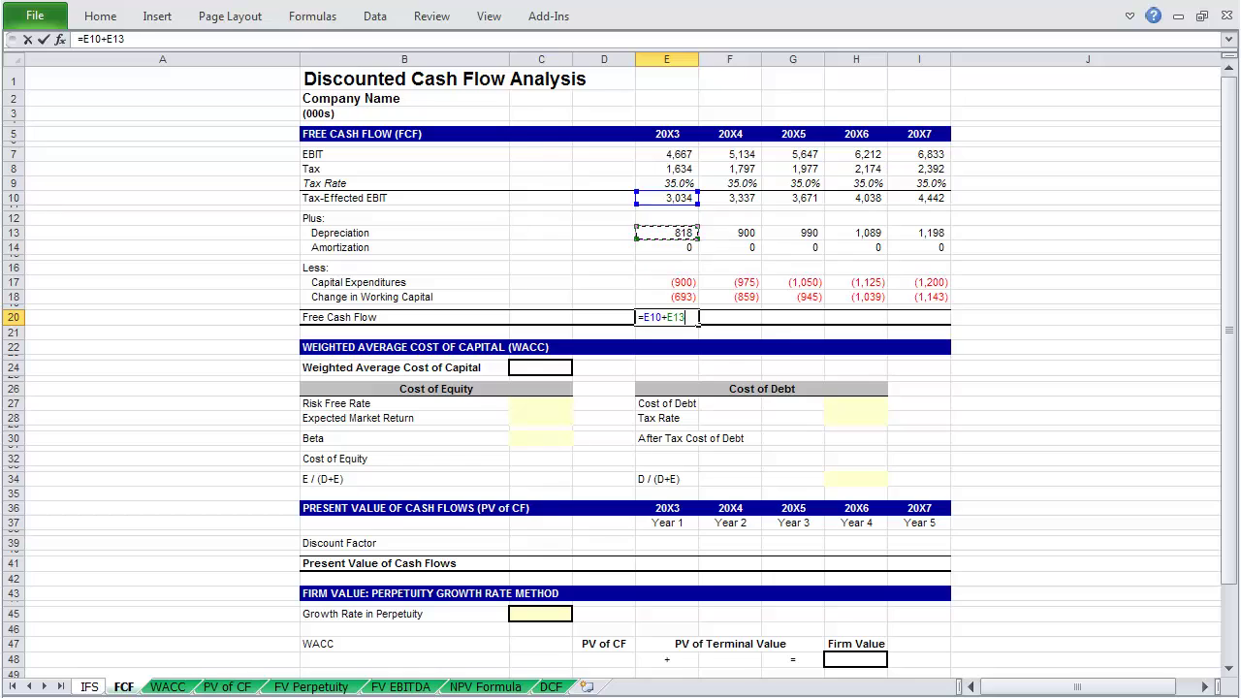
text(+)
key(Up)
key(Up)
key(Up)
key(Up)
key(Up)
key(Up)
text(+)
key(Up)
key(Up)
key(Up)
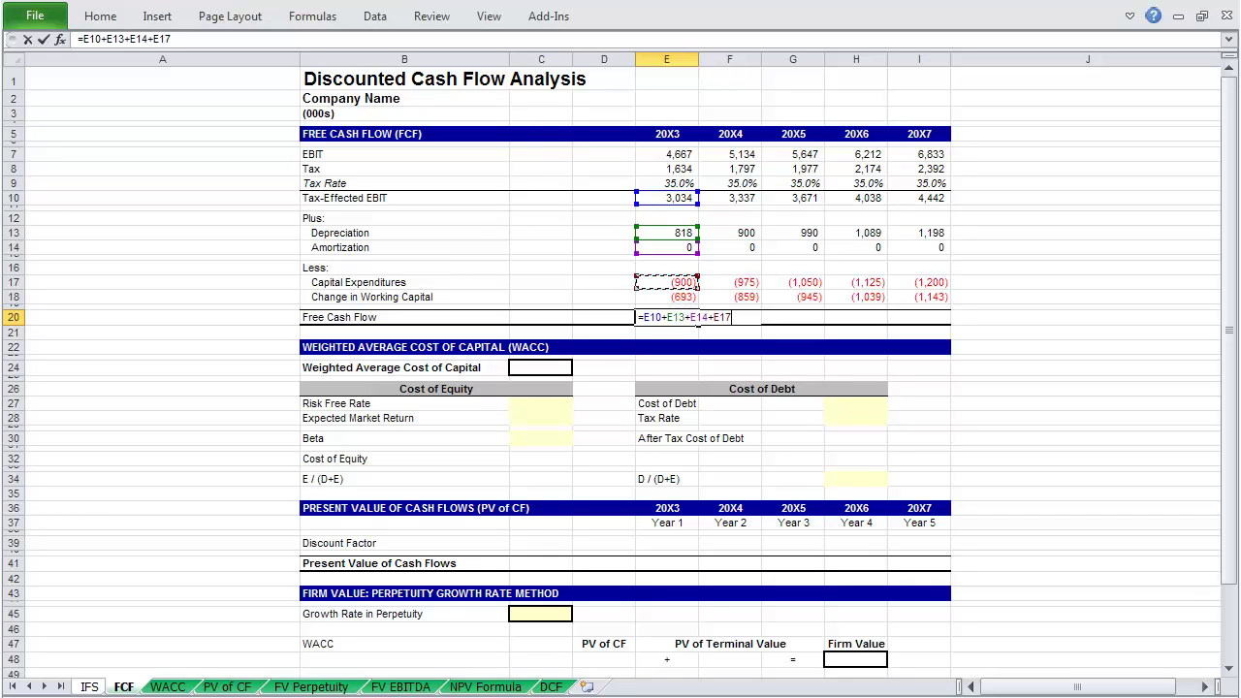
text(+)
key(Up)
key(Up)
key(ctrl+Return)
Step: Fill the 20X3 Free Cash Flow formula across row 20 through 20X7
key(shift+Right)
key(shift+Right)
key(shift+Right)
key(shift+Right)
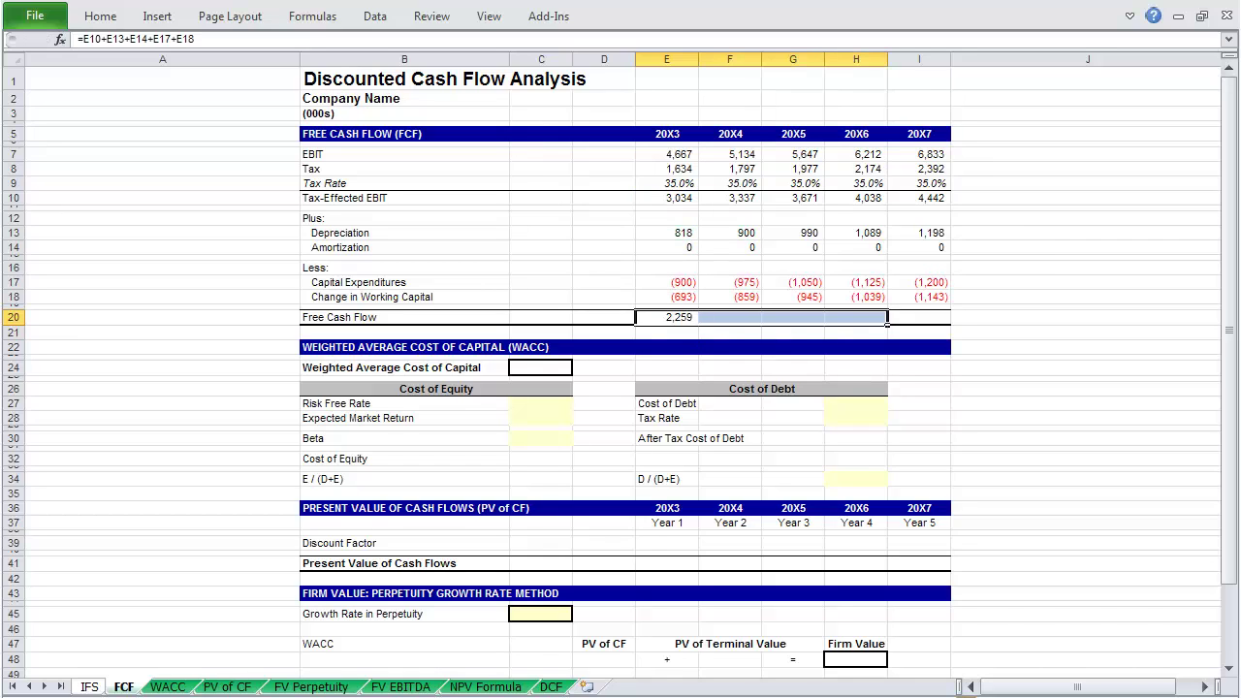
key(ctrl+r)
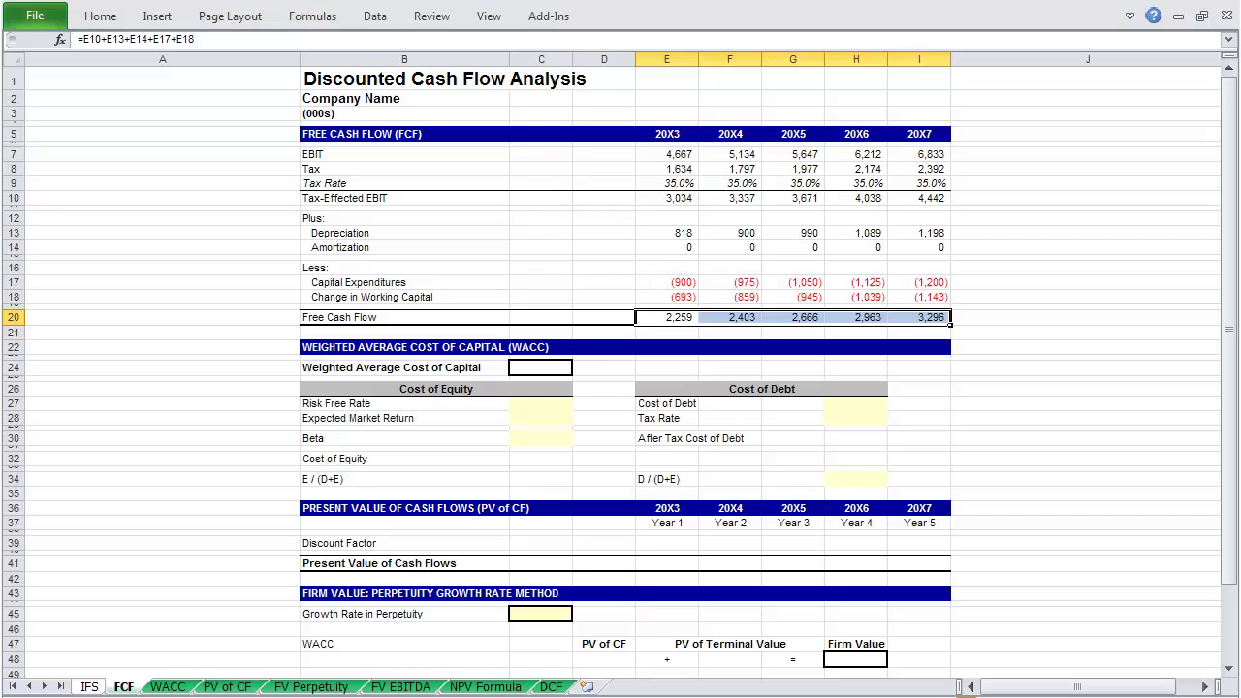
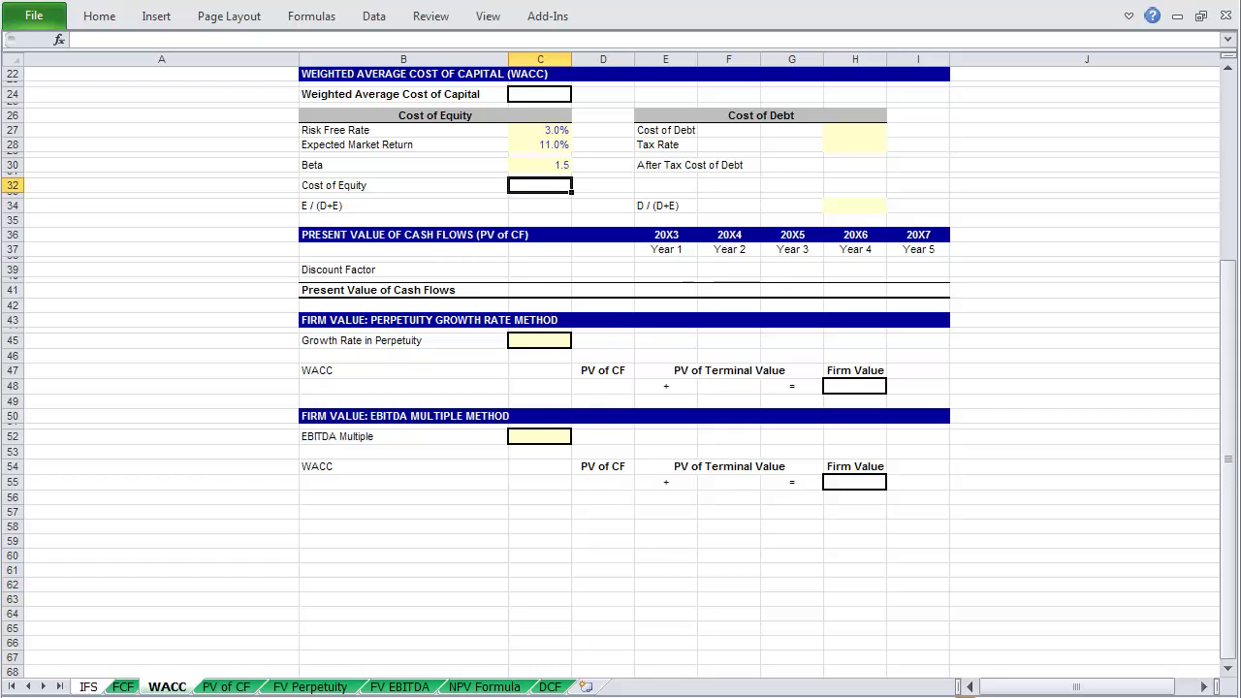
Step: Calculate the Cost of Equity in cell C32 from the risk-free rate, market return and beta with =C27+(C28-C27)*C30
text(=)
key(Up)
key(Up)
key(Up)
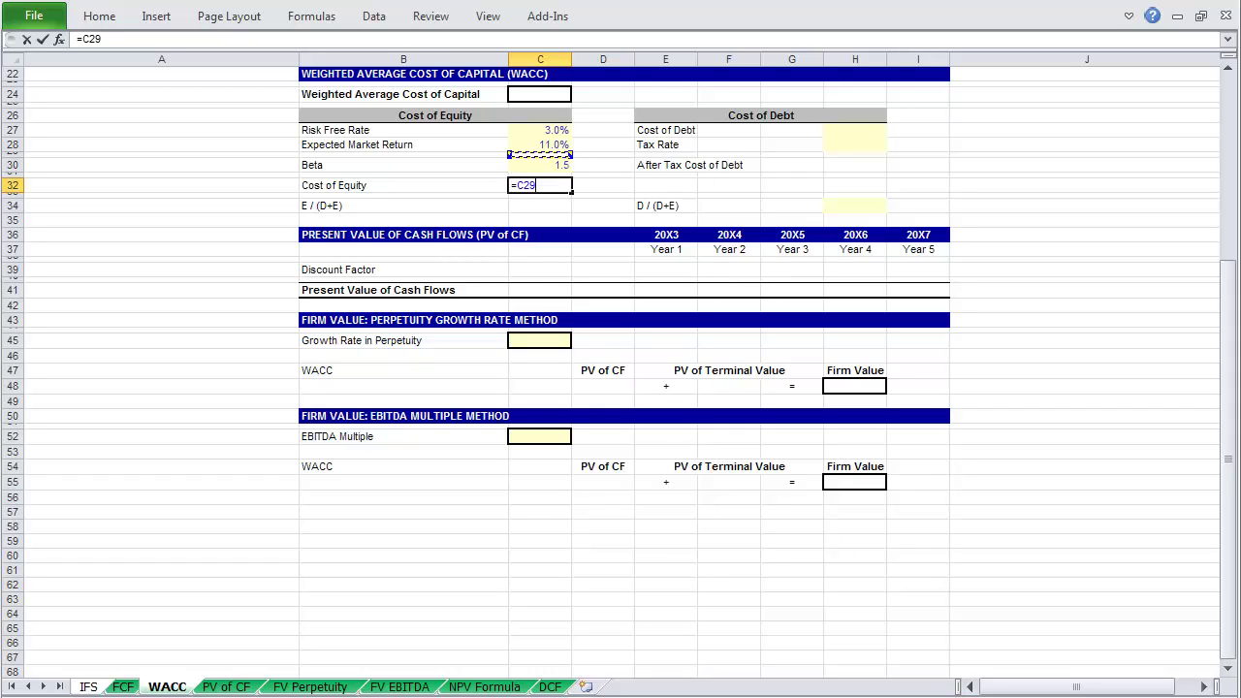
text(+)
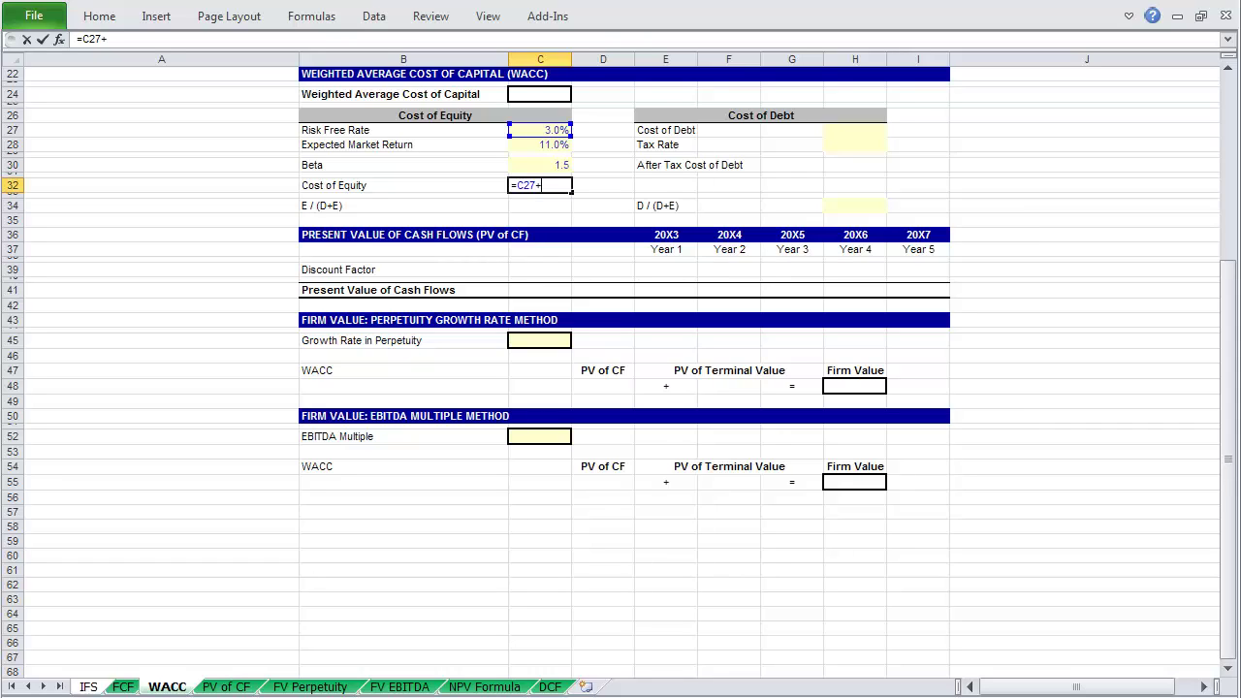
text(()
key(Up)
key(Up)
text(-)
key(Up)
key(Up)
key(Up)
key(Up)
key(Up)
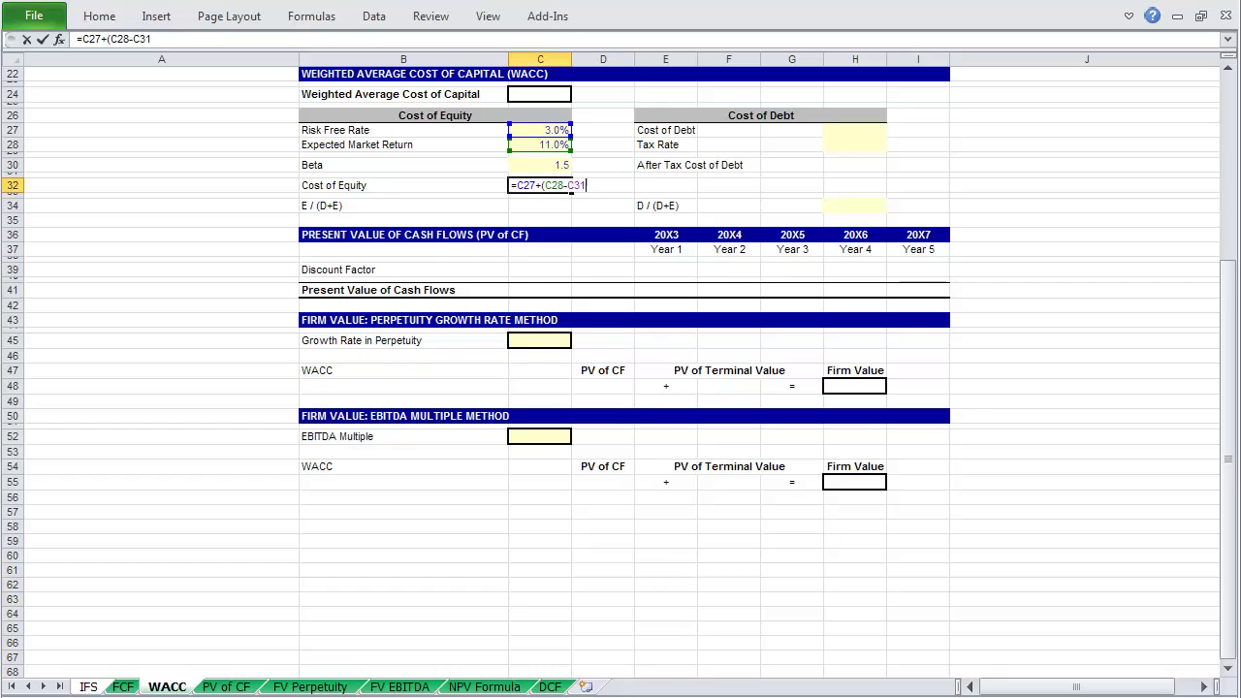
text()*)
key(Up)
key(Return)
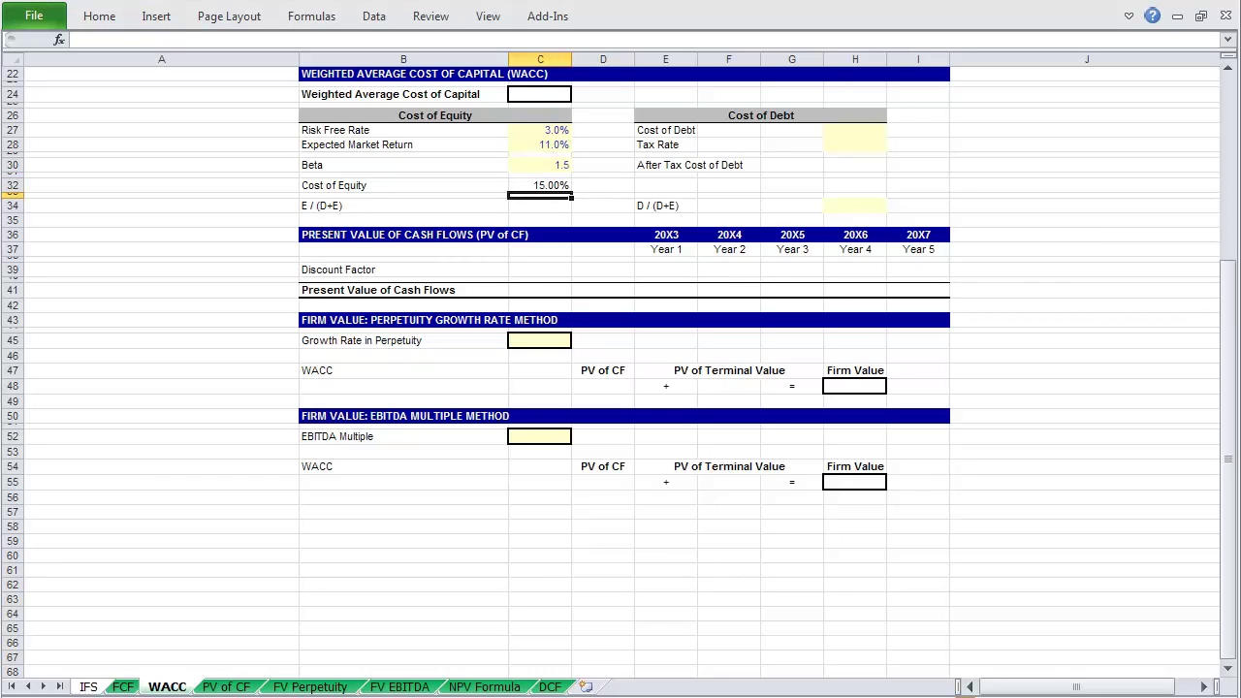
Step: Set the Cost of Debt in cell H27 to 8% and the Tax Rate in cell H28 to 35%
key(Right)
key(Right)
key(Right)
key(Right)
key(Right)
key(Up)
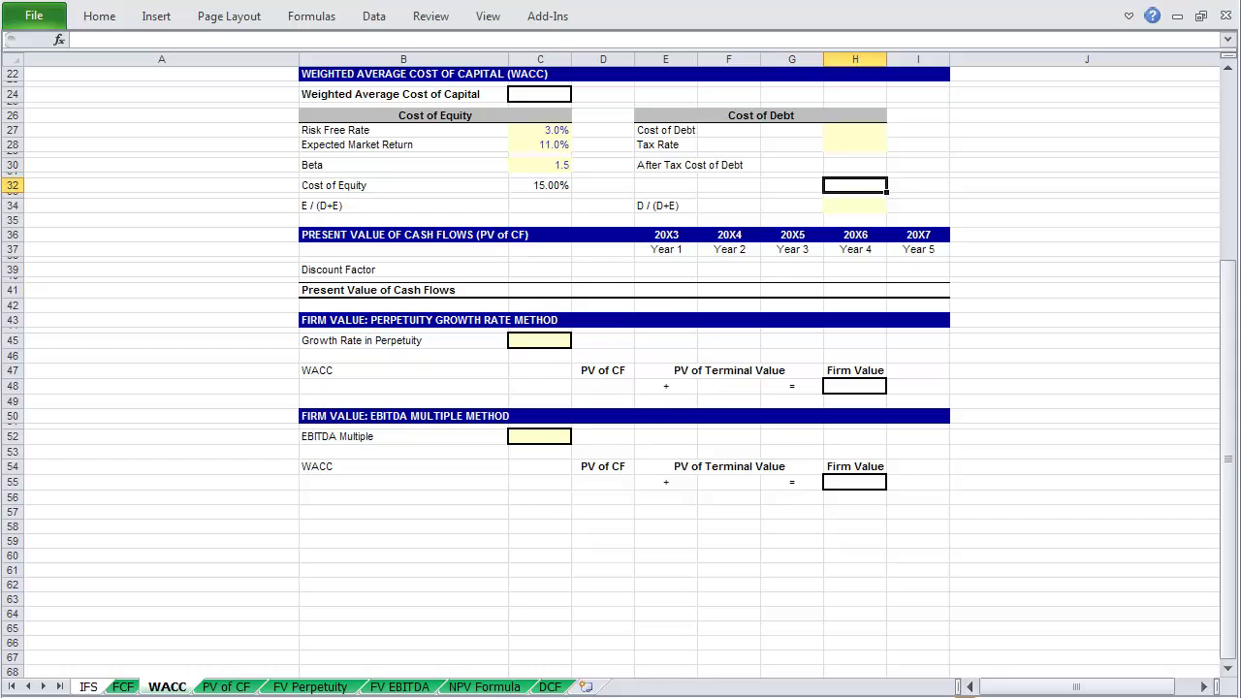
key(Up)
key(Up)
key(Up)
key(Up)
key(Up)
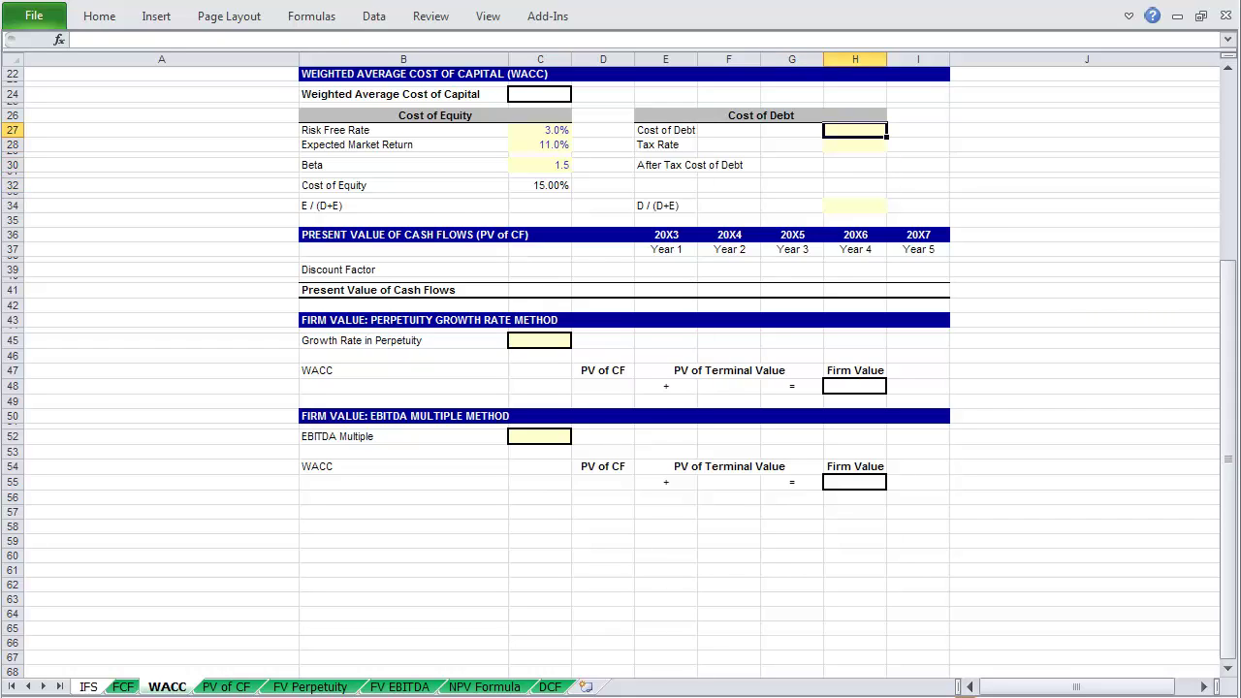
text(8)
key(Return)
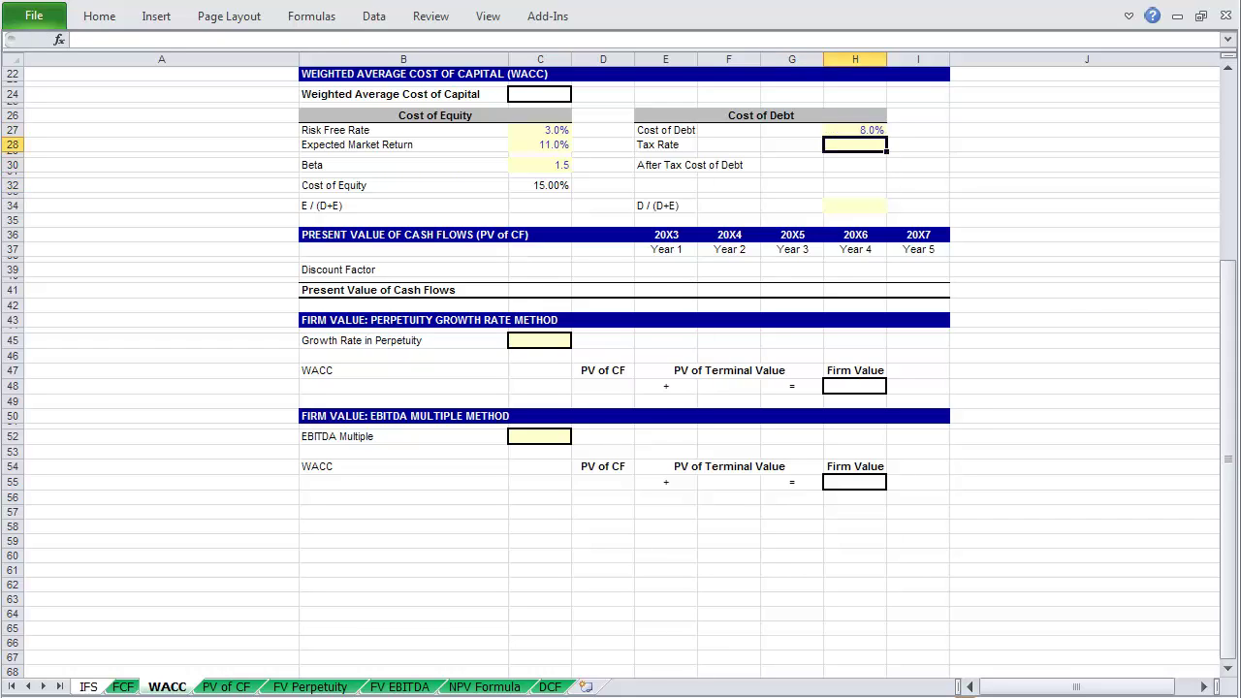
text(35)
key(Return)
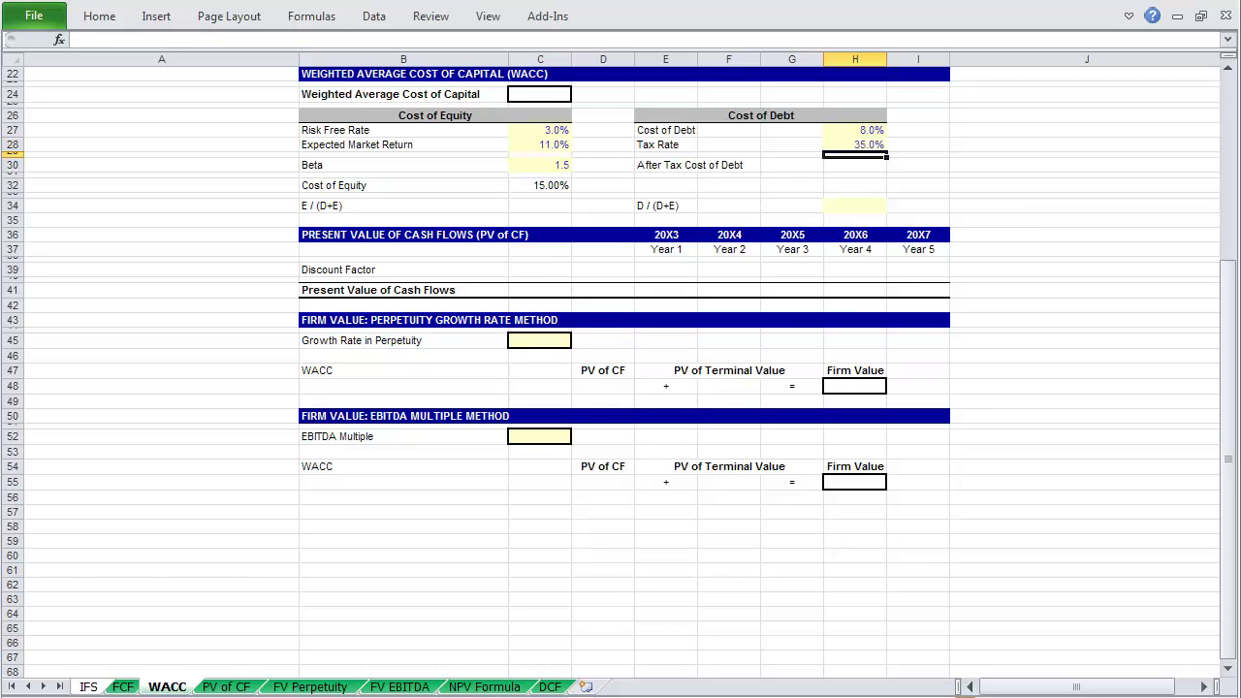
Step: Calculate the After Tax Cost of Debt in cell H30 with =H27*(1-H28)
key(Down)
text(=)
key(Up)
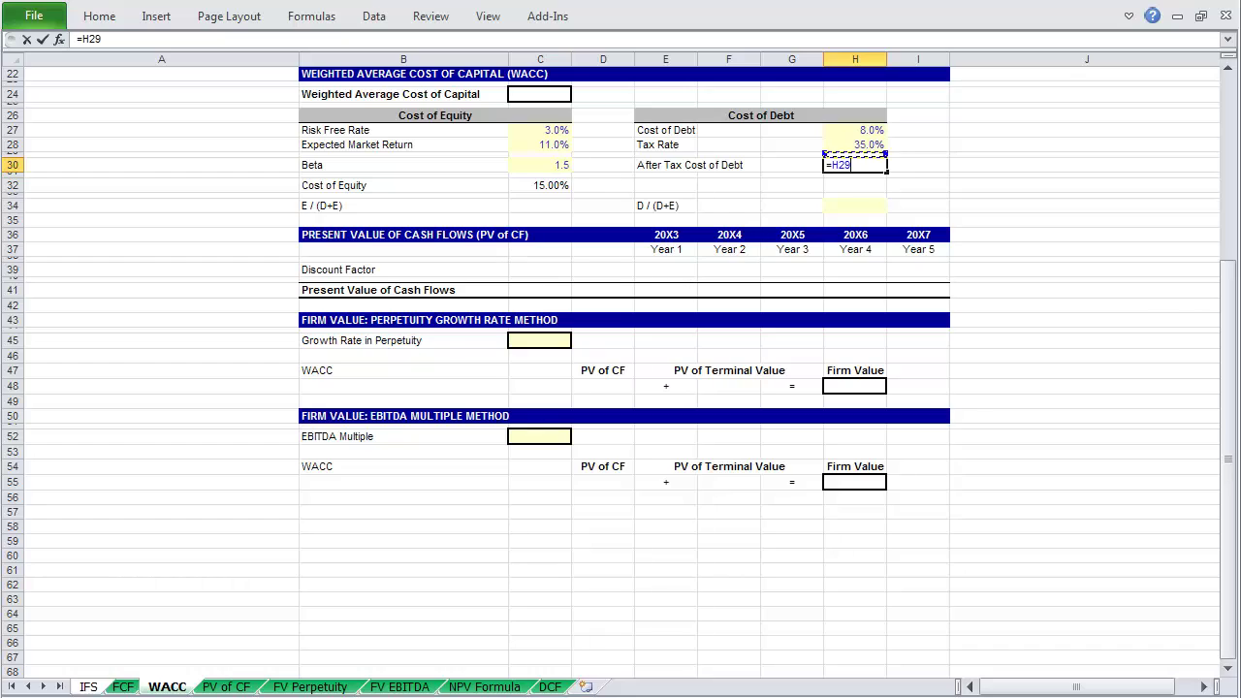
key(Up)
text(*(1-)
key(Up)
key(Up)
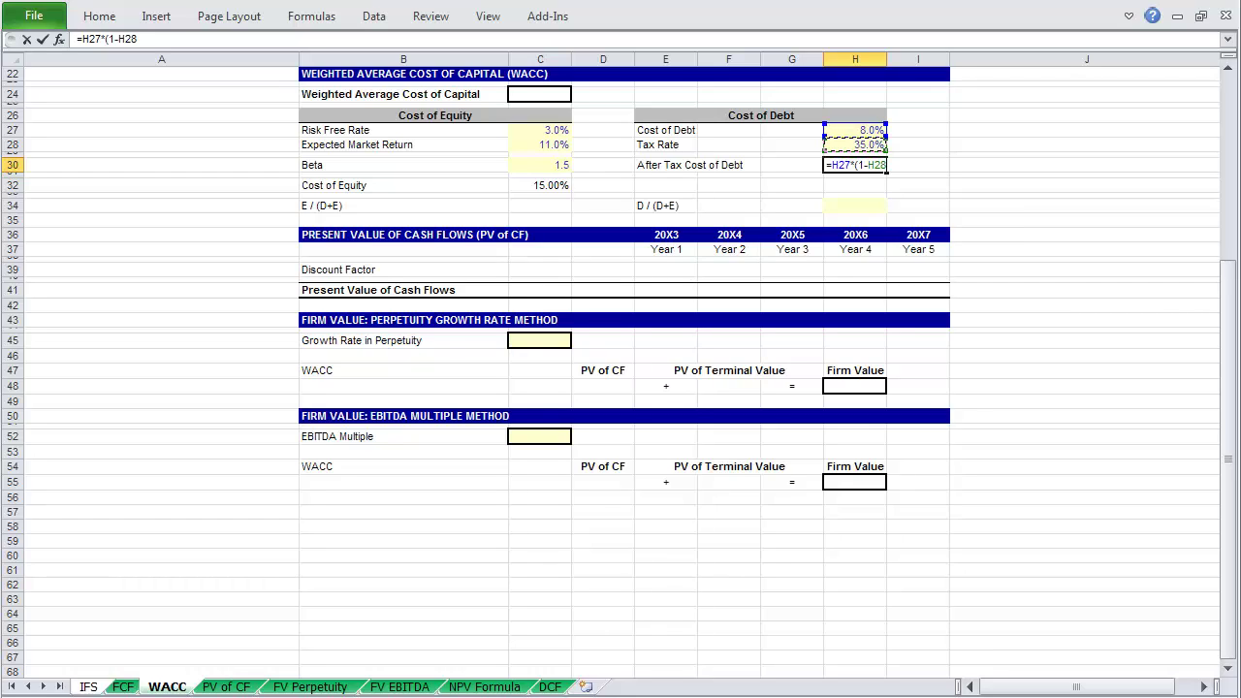
text())
key(Return)
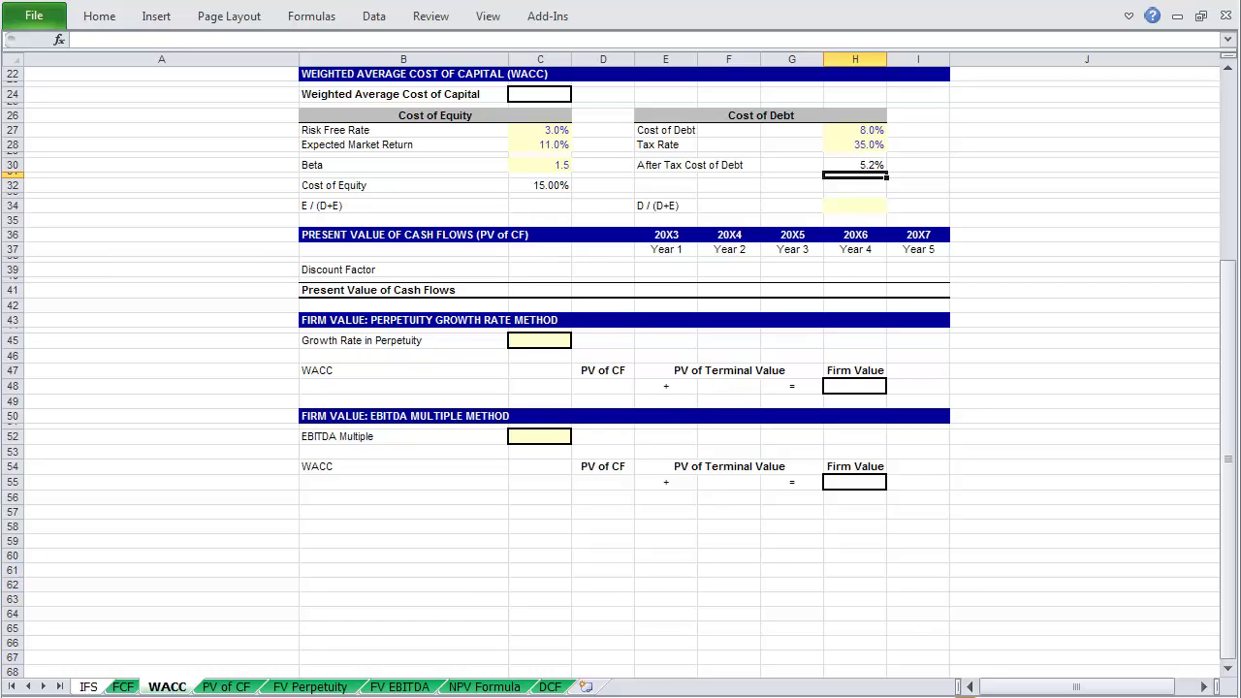
Step: Set the D / (D+E) debt weighting in cell H34 to 30%
click(854, 205)
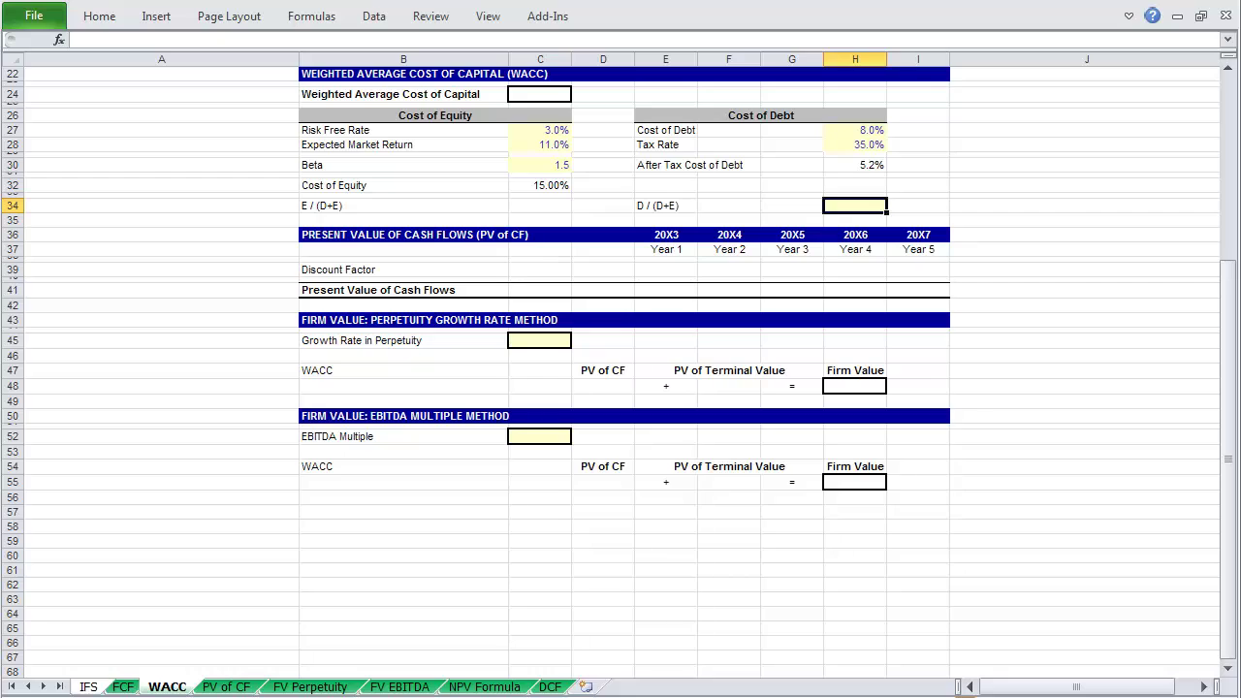
text(30)
key(Return)
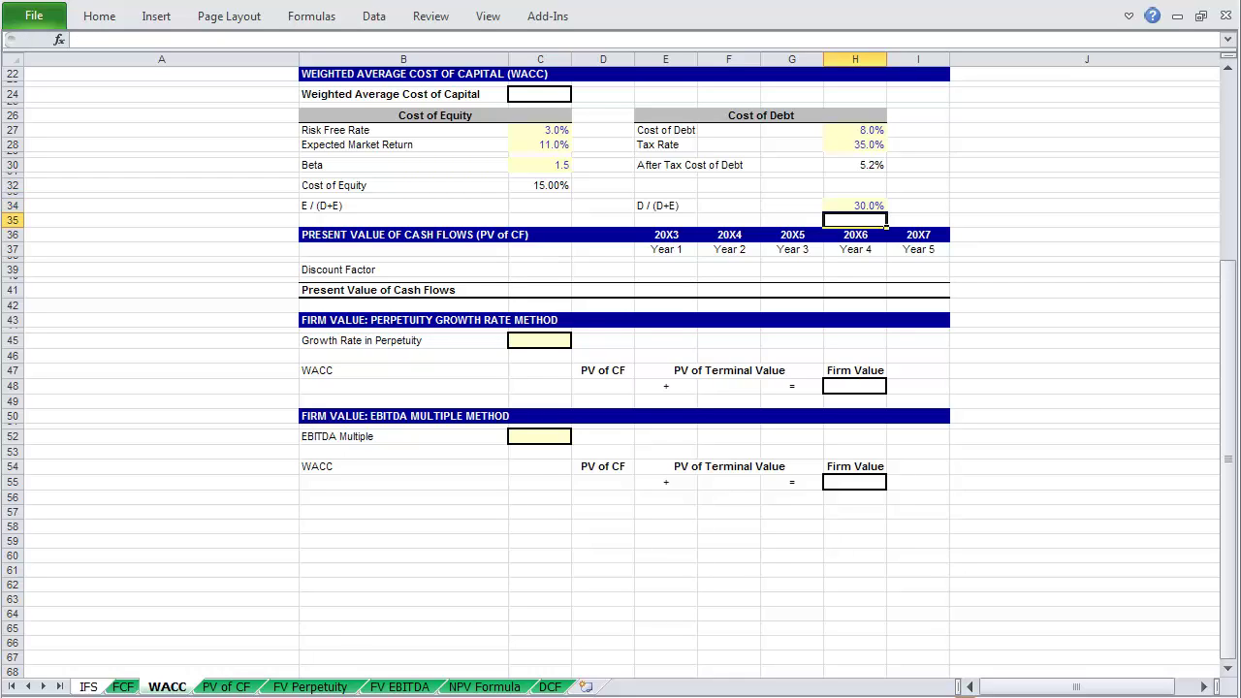
Step: Calculate the E / (D+E) equity weighting in cell C34 with =1-H34
key(Left)
key(Left)
key(Left)
key(Left)
key(Left)
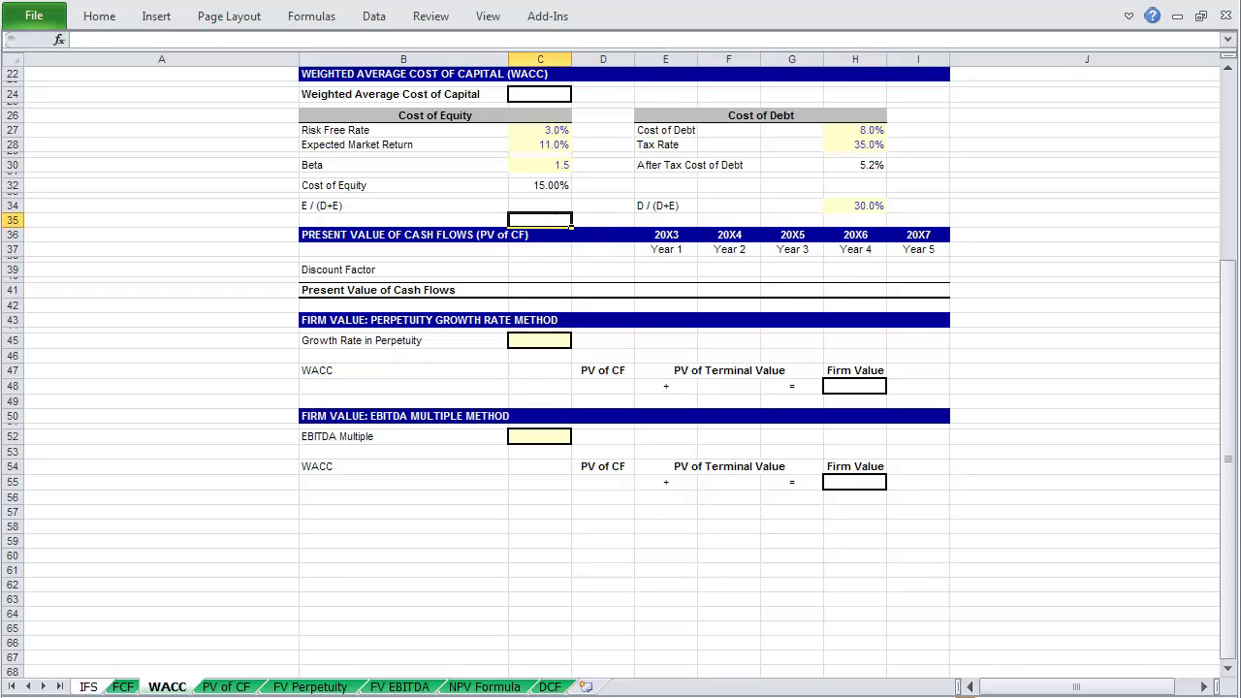
key(Up)
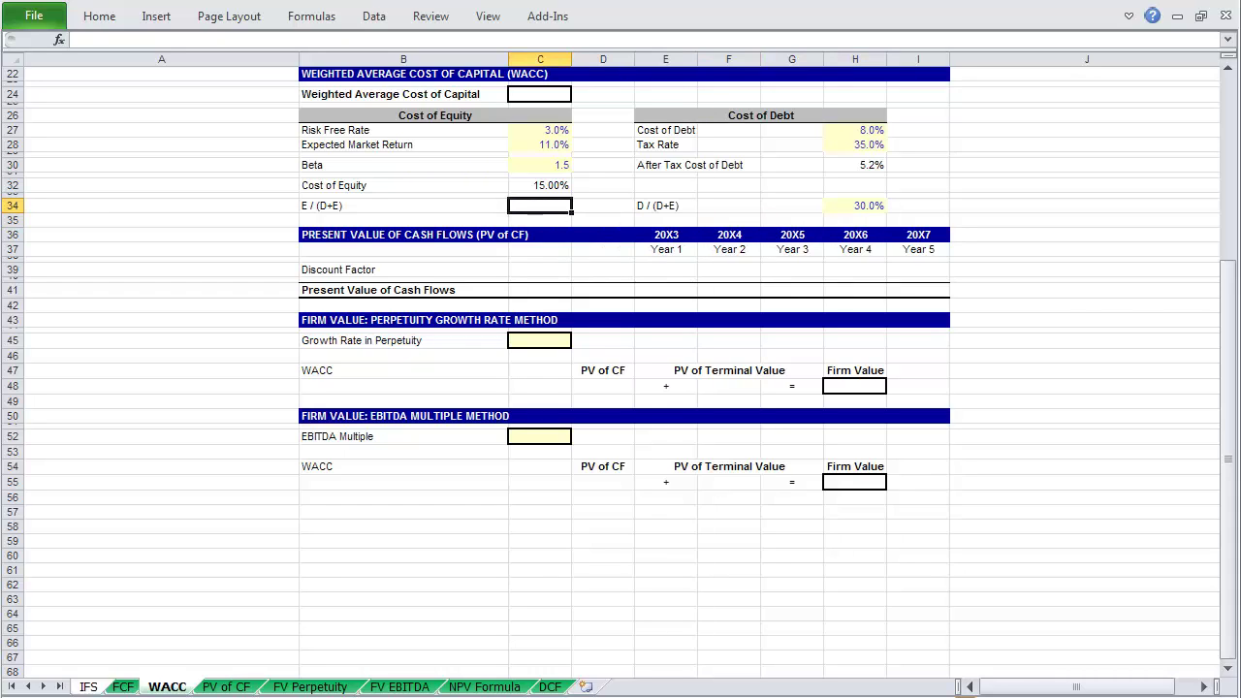
text(=1-)
key(Right)
key(Right)
key(Right)
key(Right)
key(Right)
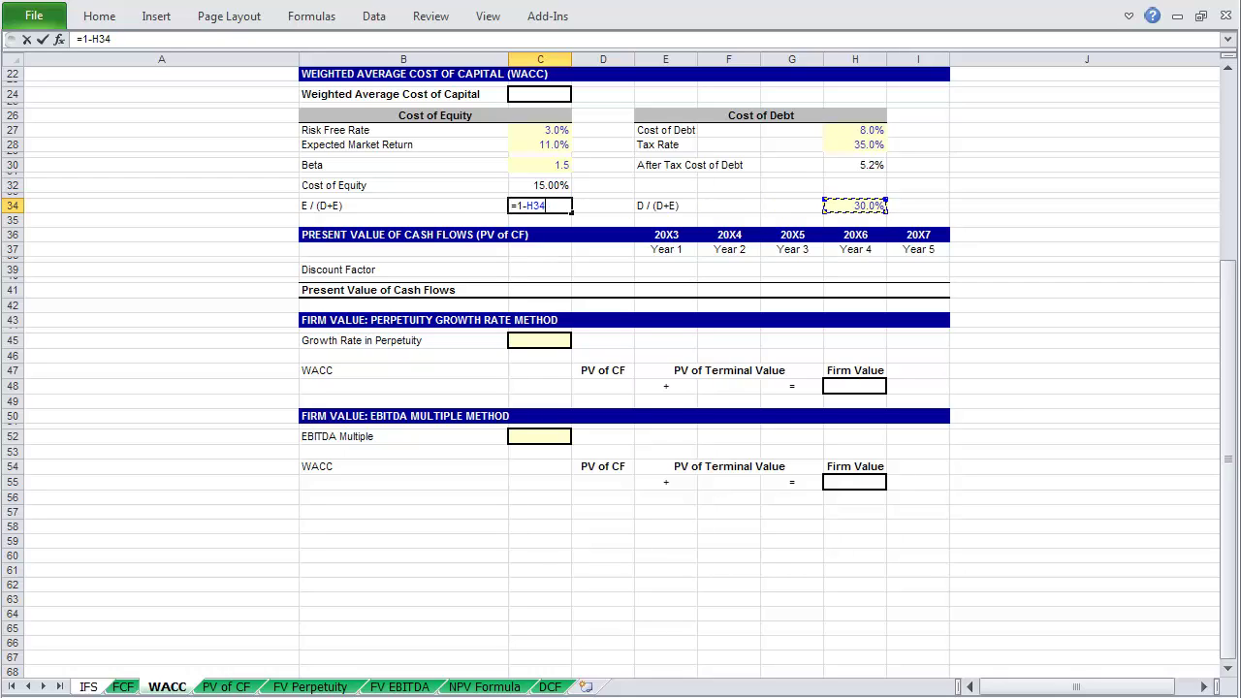
key(Return)
click(540, 205)
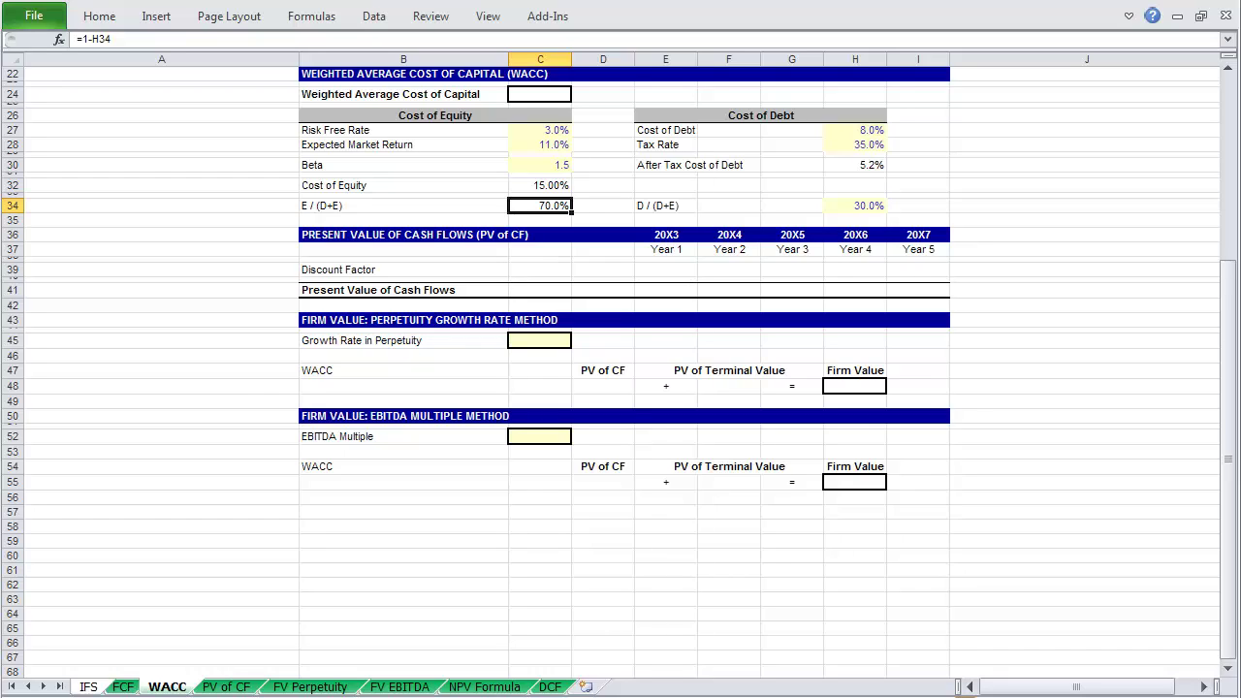
Step: Calculate the Weighted Average Cost of Capital in cell C24 with =C32*C34+H30*H34
key(Up)
key(Up)
key(Up)
key(Up)
key(Up)
key(Up)
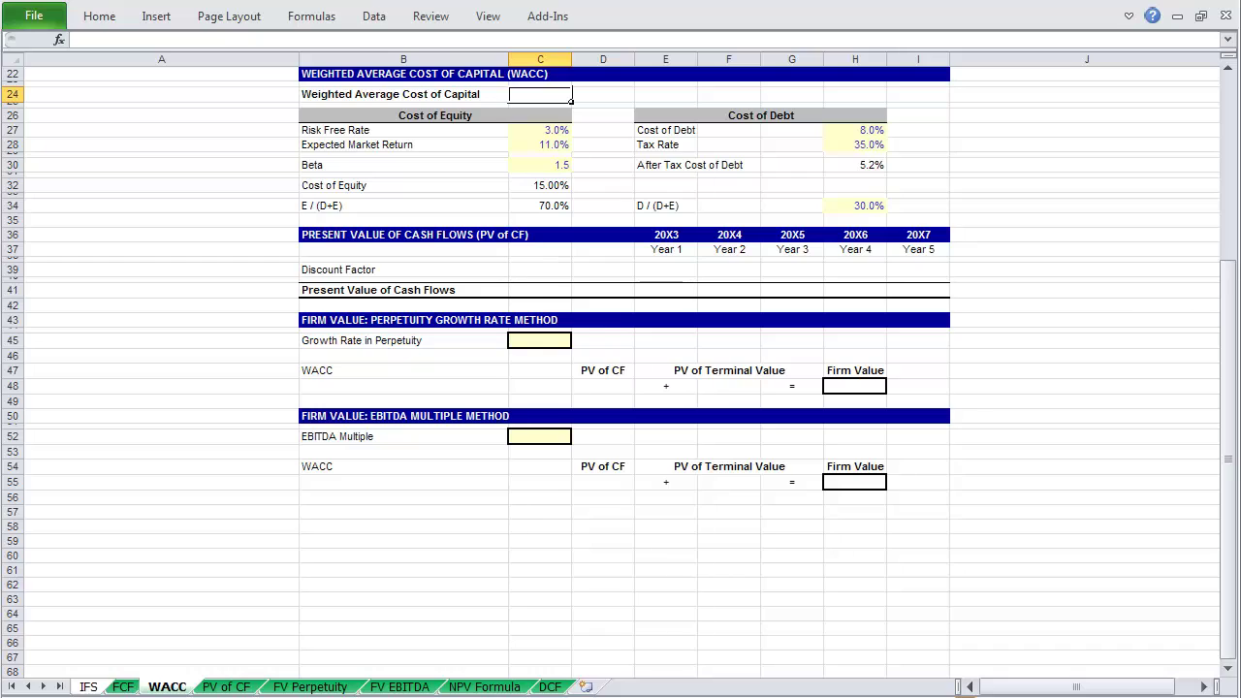
text(=)
key(Down)
key(Down)
key(Down)
key(Down)
key(Down)
key(Down)
key(Down)
key(Down)
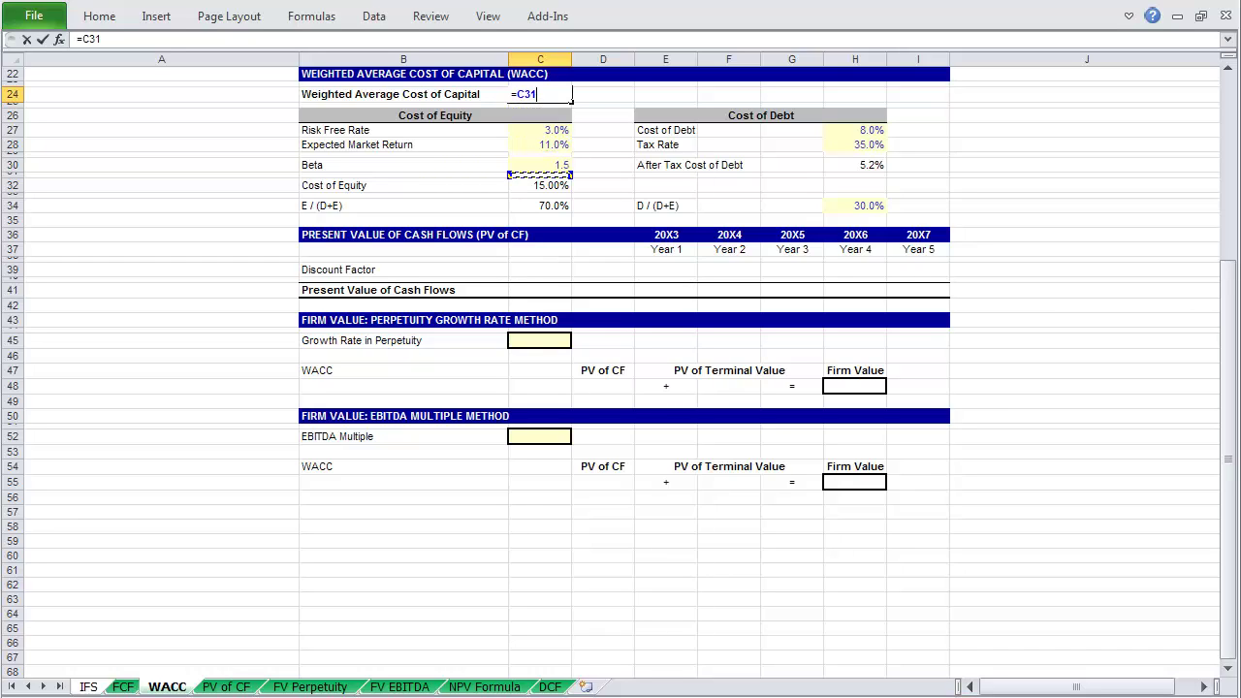
text(*)
key(Down)
key(Down)
key(Down)
key(Down)
key(Down)
key(Down)
key(Down)
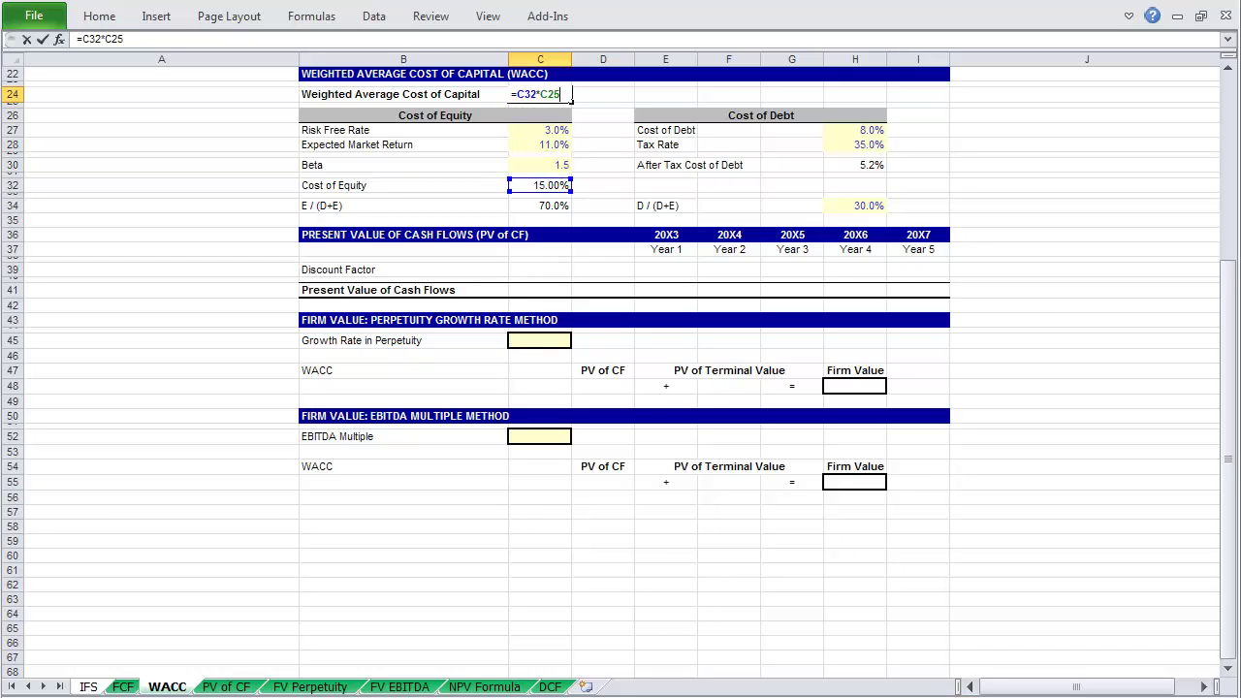
key(Down)
key(Down)
key(Down)
text(+)
key(Down)
key(Down)
key(Down)
key(Down)
key(Down)
key(Right)
key(Right)
key(Right)
key(Right)
key(Right)
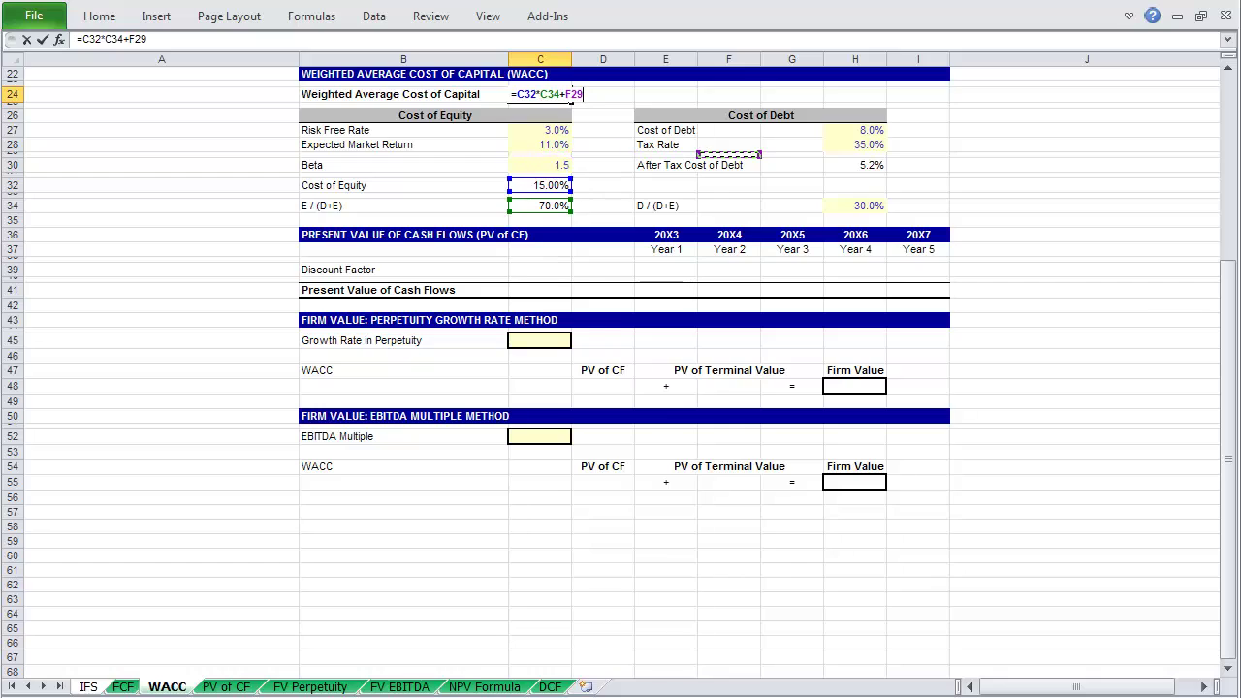
key(Down)
text(*)
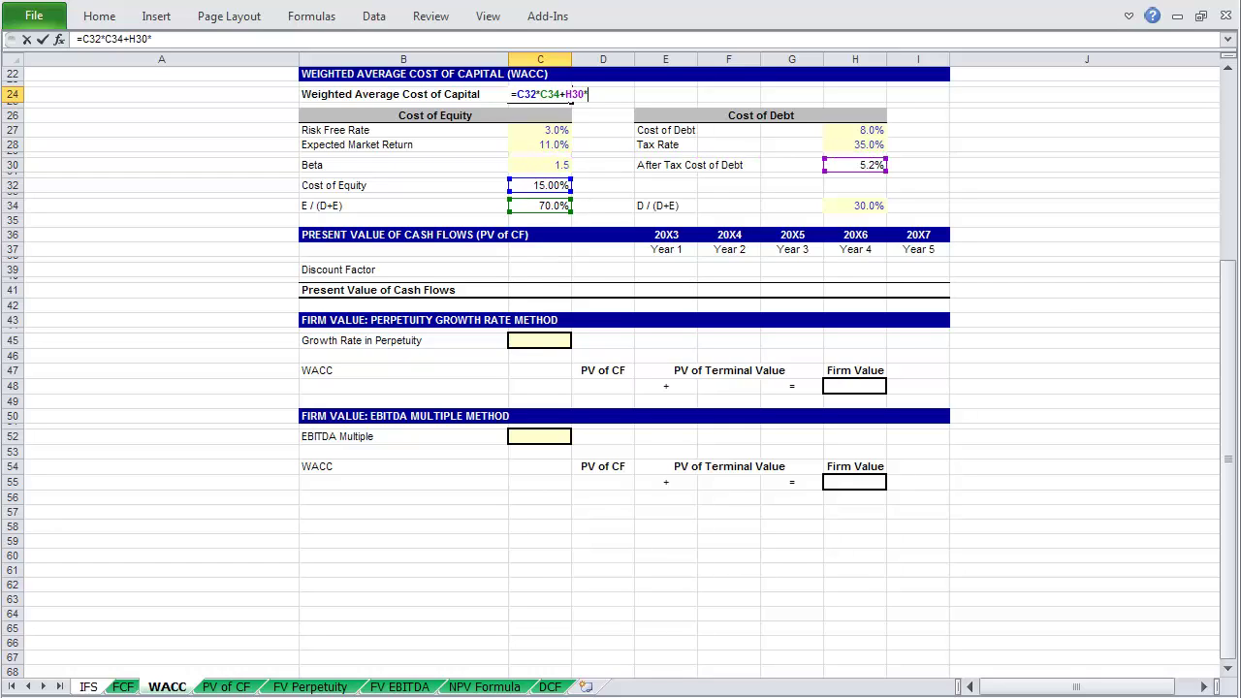
key(Down)
key(Down)
key(Down)
key(Down)
key(Down)
key(Down)
key(Down)
key(Down)
key(Down)
key(Right)
key(Right)
key(Right)
key(Right)
key(Right)
key(Down)
key(Return)
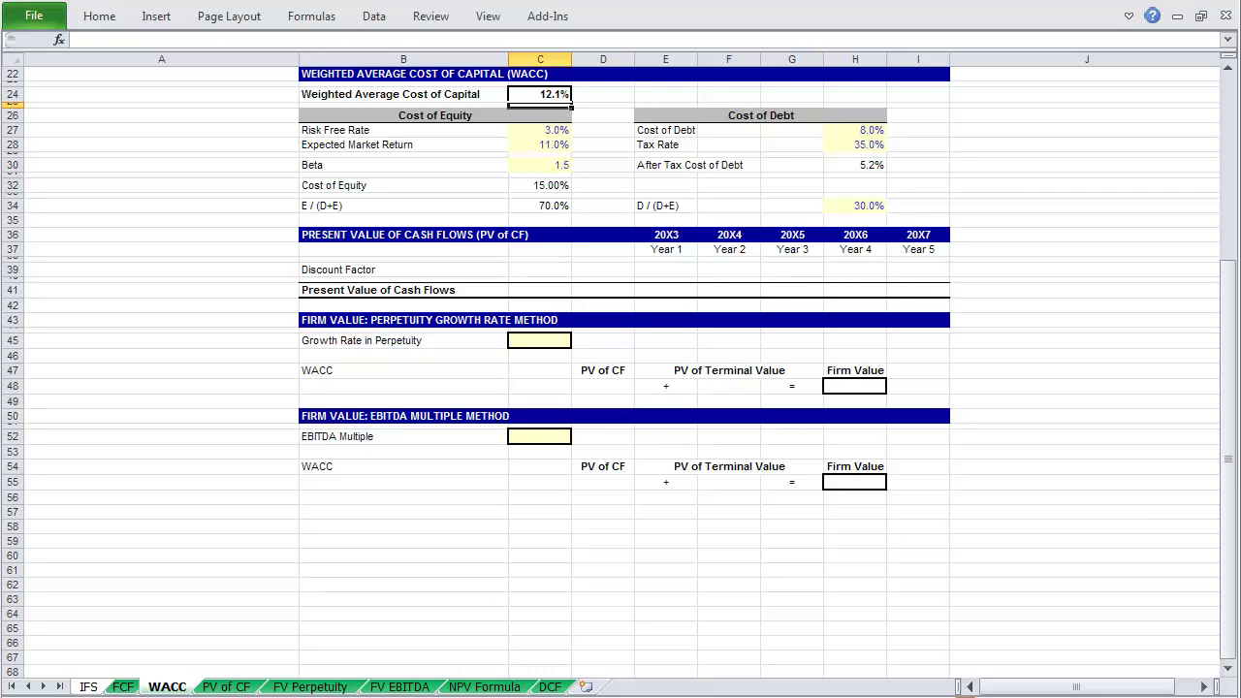
Step: On the PV of CF sheet, calculate the Year 1 Discount Factor in cell E39 with =1/((1+$C$24)^E37)
key(ctrl+Page_Down)
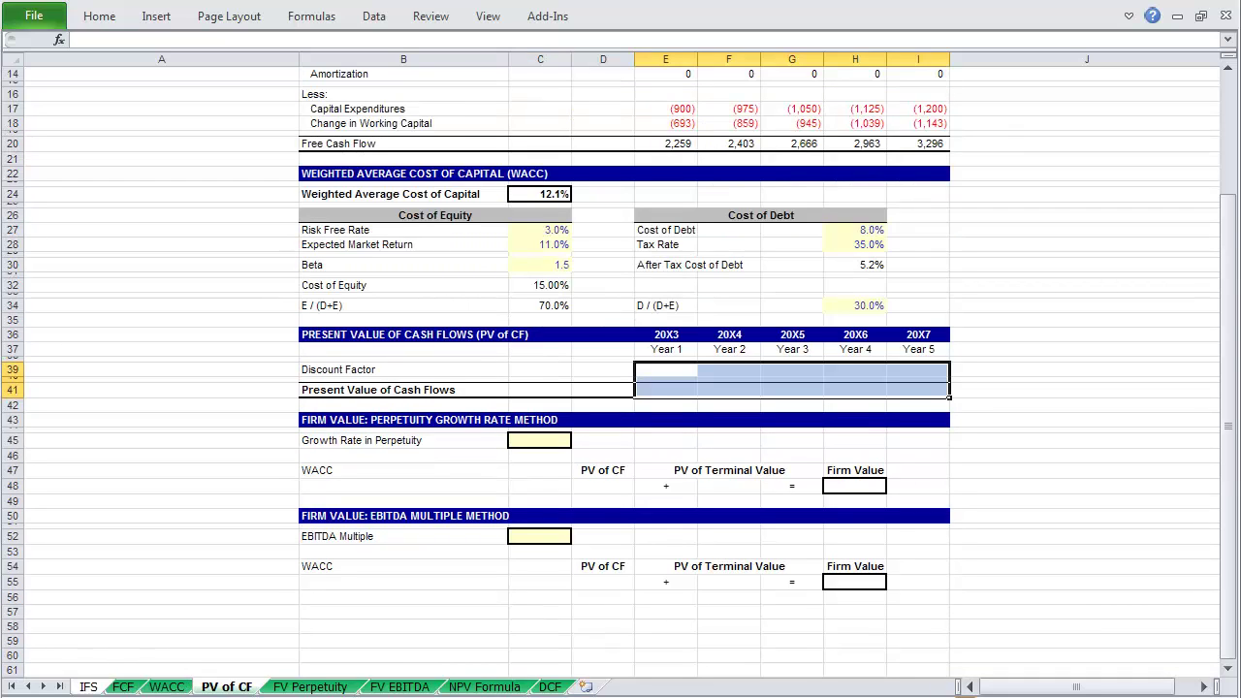
click(665, 369)
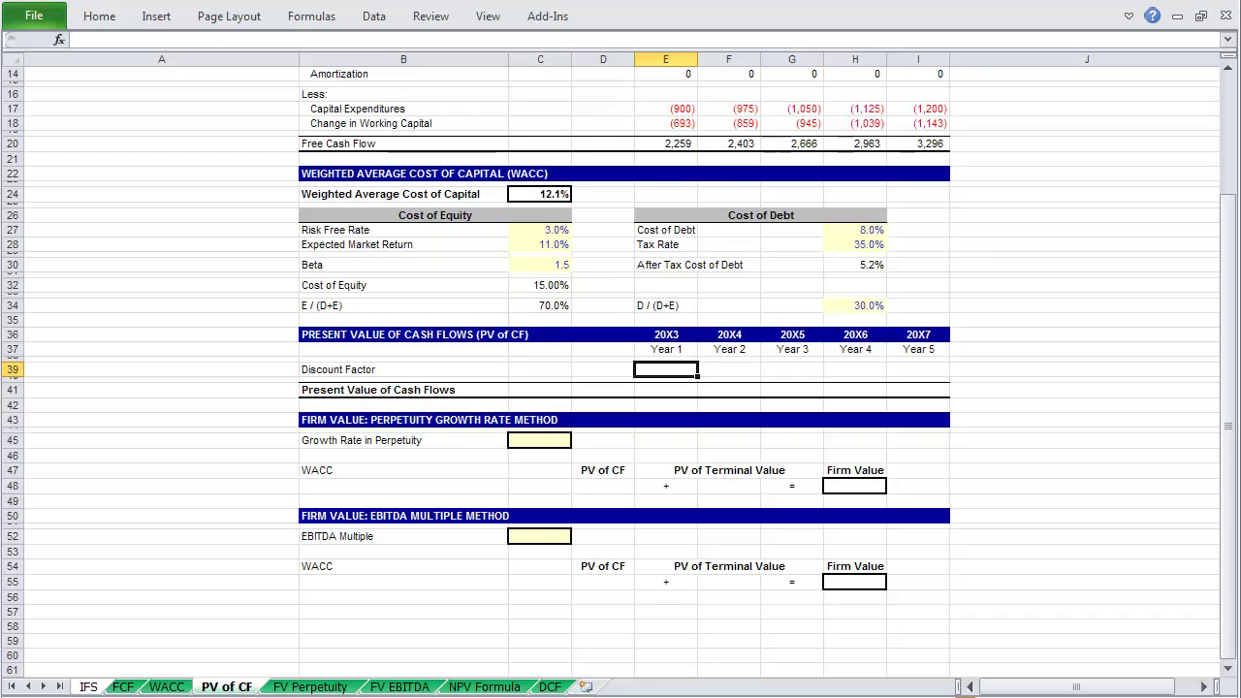
text(=1/((1+)
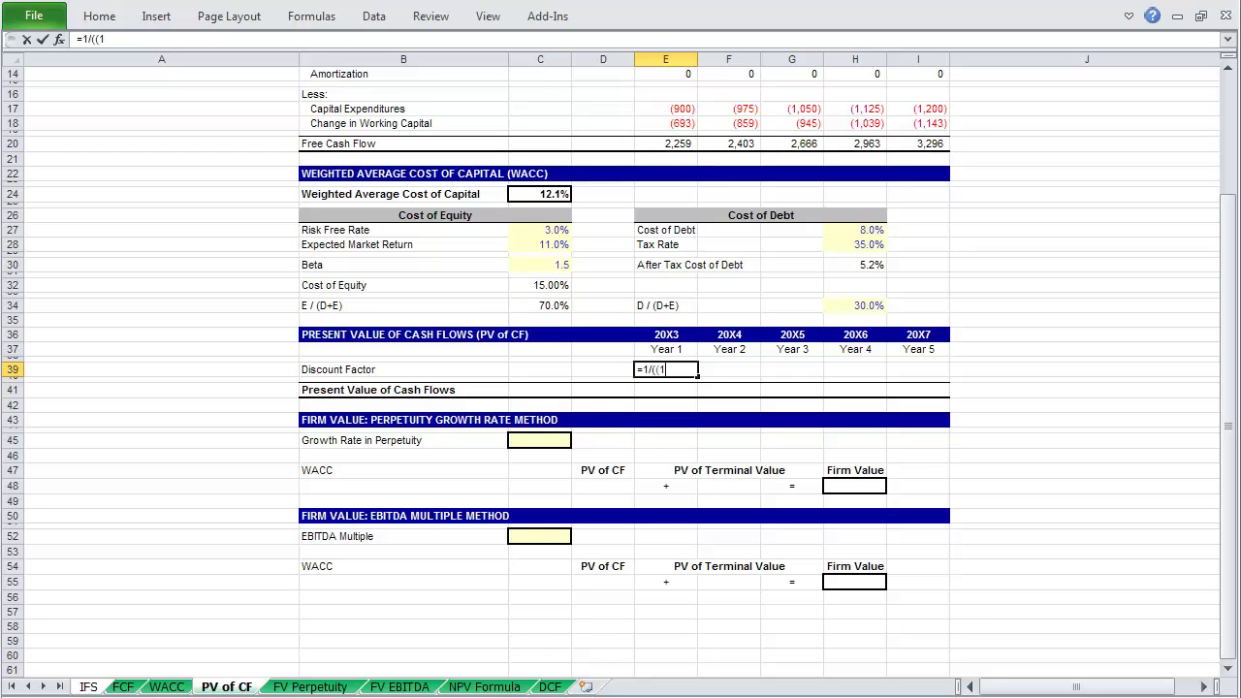
key(Up)
key(Up)
key(Up)
key(Up)
key(Up)
key(Up)
key(Up)
key(Up)
key(Up)
key(Up)
key(Up)
key(Up)
key(Up)
key(Up)
key(Left)
key(Left)
text()^)
key(Up)
key(Up)
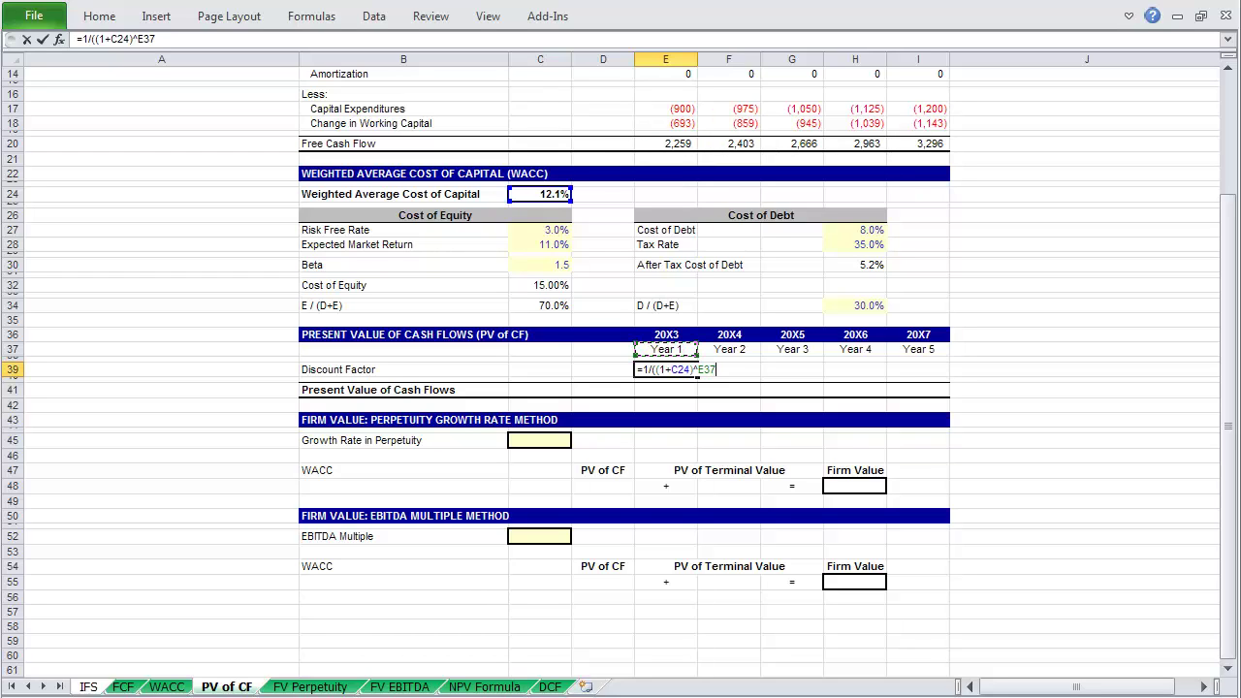
text())
key(F4)
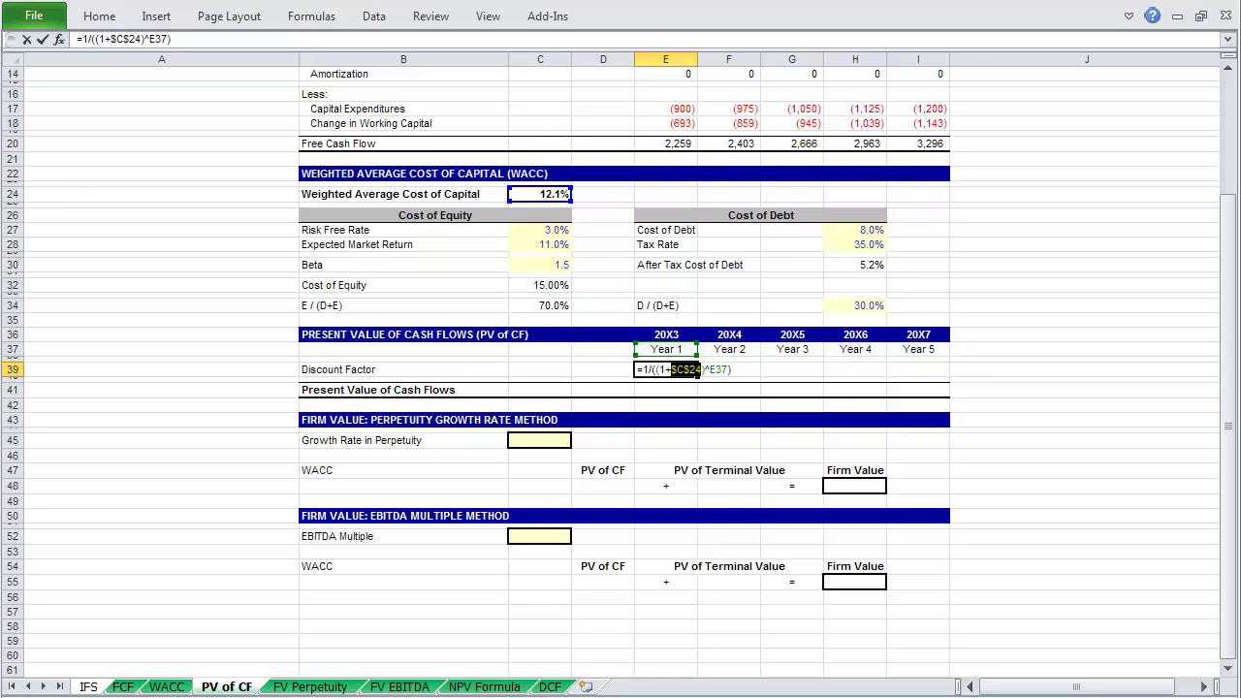
key(Return)
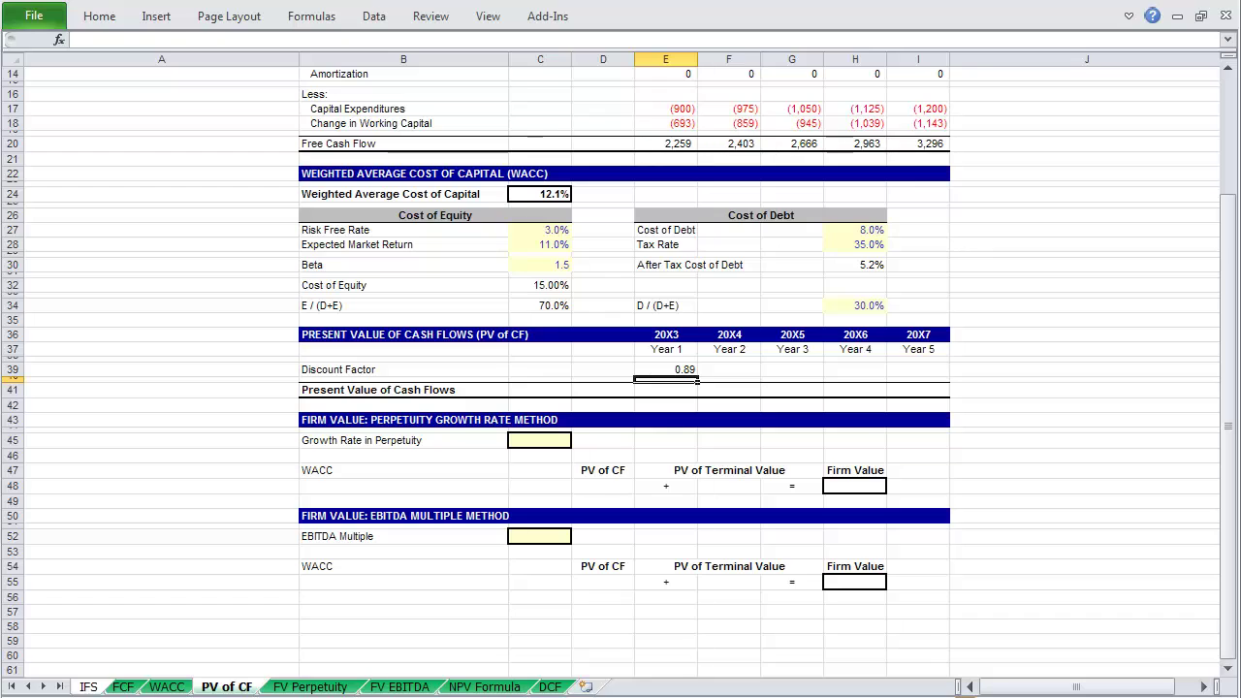
Step: Fill the Discount Factor formula from E39 across to I39 for Years 2 to 5
key(Up)
key(shift+Right)
key(shift+Right)
key(shift+Right)
key(shift+Right)
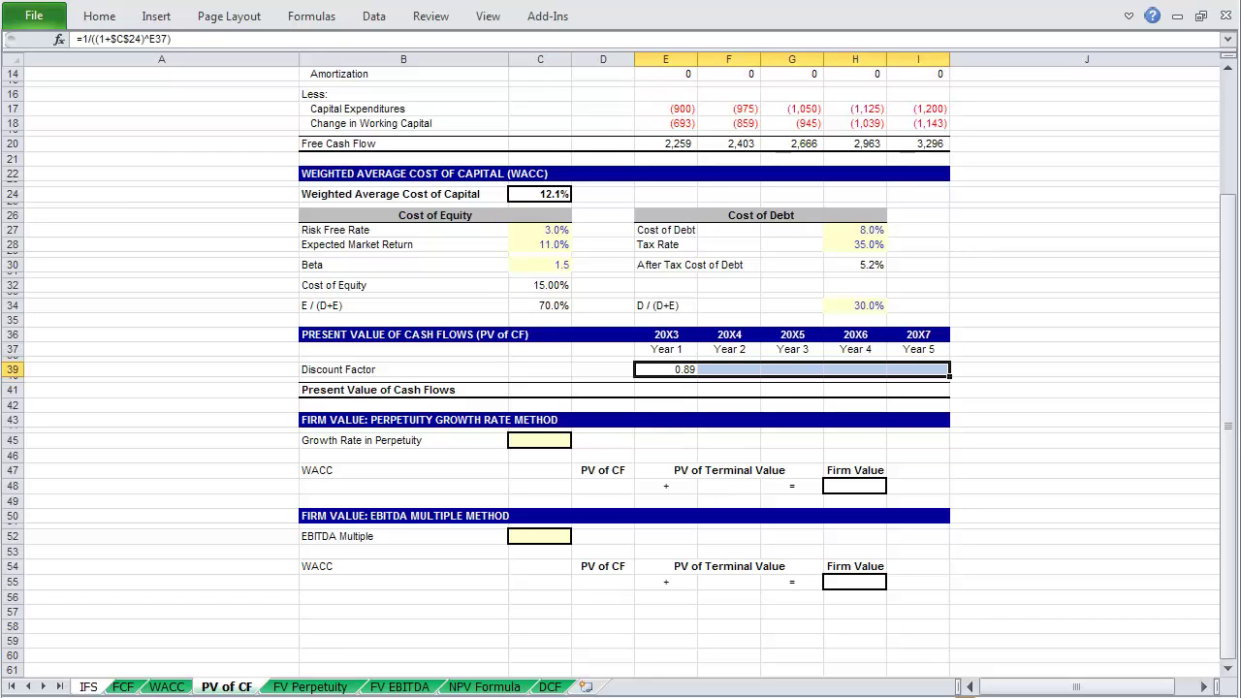
key(ctrl+r)
Step: Calculate the Year 1 Present Value of Cash Flows in cell E41 with =E20*E39
click(665, 389)
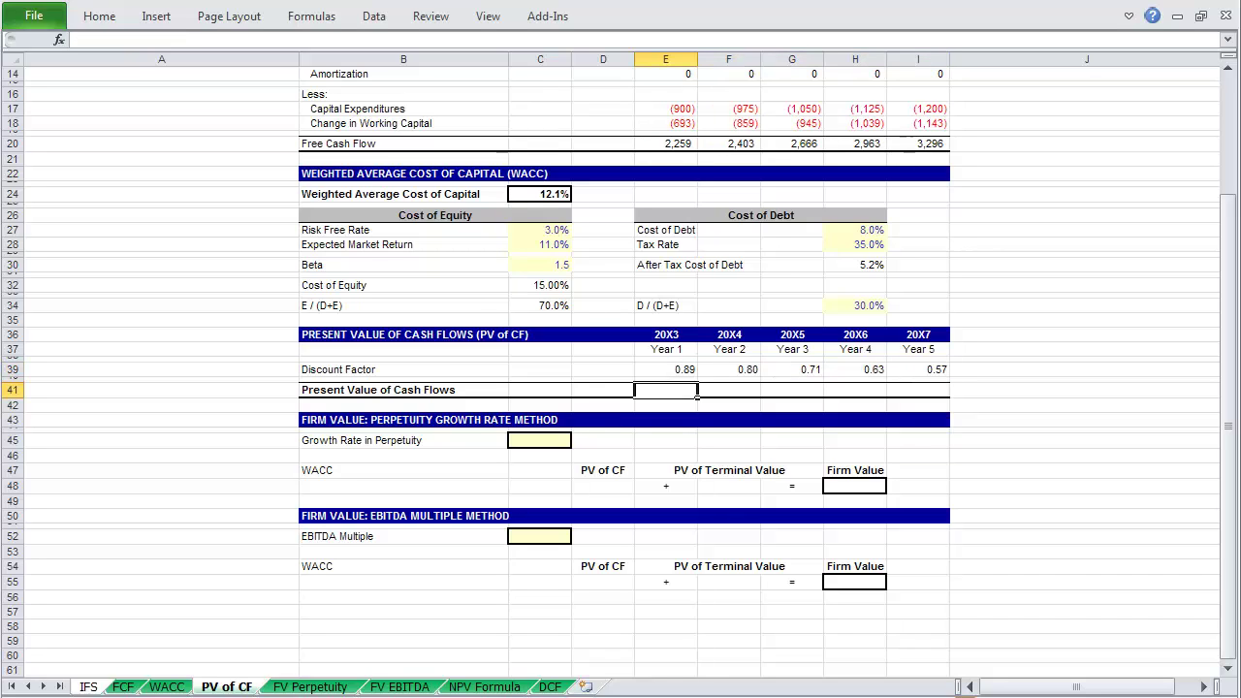
text(=)
key(Up)
key(Up)
key(Up)
key(Up)
key(Up)
key(Up)
key(Up)
key(Up)
key(Up)
key(Up)
key(Up)
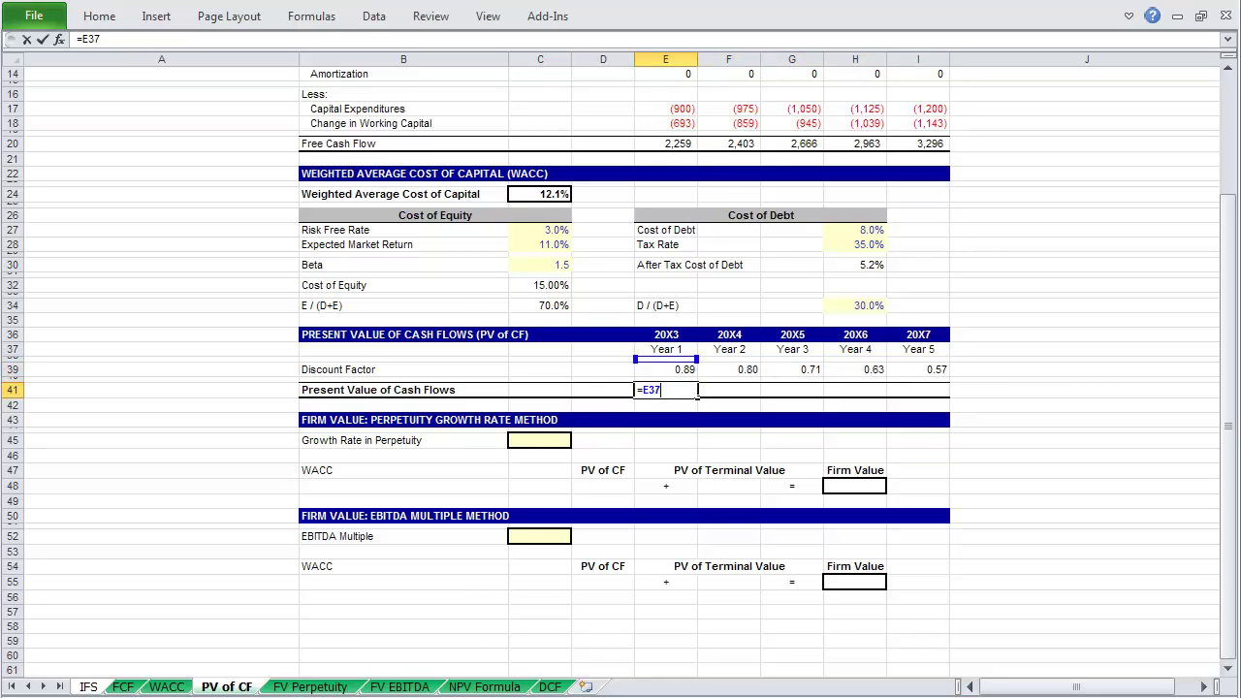
key(Up)
key(Up)
text(*)
key(Up)
key(Up)
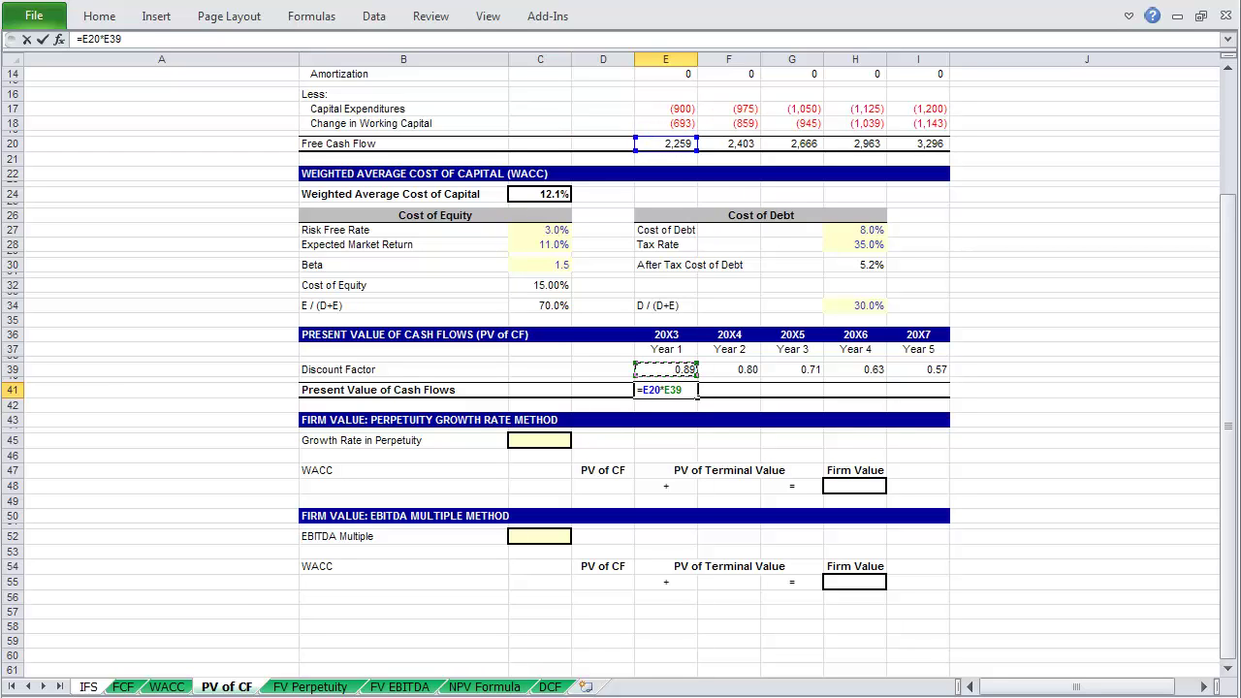
key(ctrl+Return)
Step: Fill the Present Value of Cash Flows formula from E41 across to I41
key(shift+Right)
key(shift+Right)
key(shift+Right)
key(shift+Right)
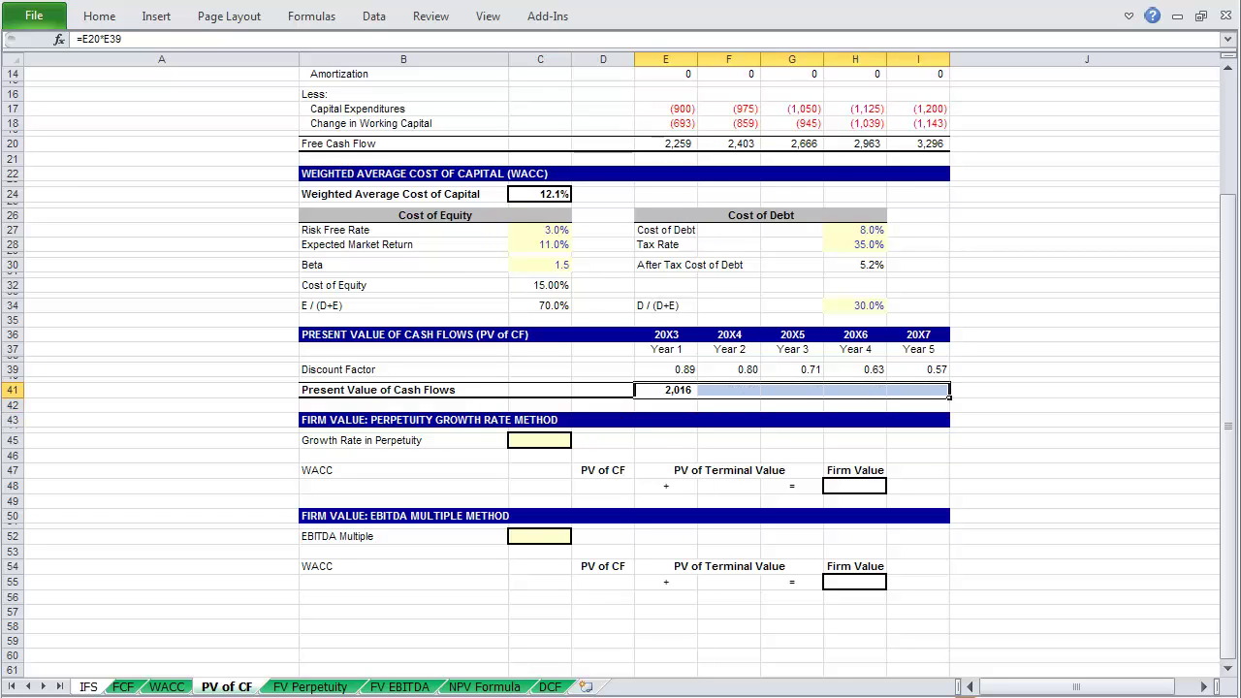
key(ctrl+r)
Step: On the FV Perpetuity sheet, set the Growth Rate in Perpetuity in cell C45 to 3.5%
key(ctrl+Page_Down)
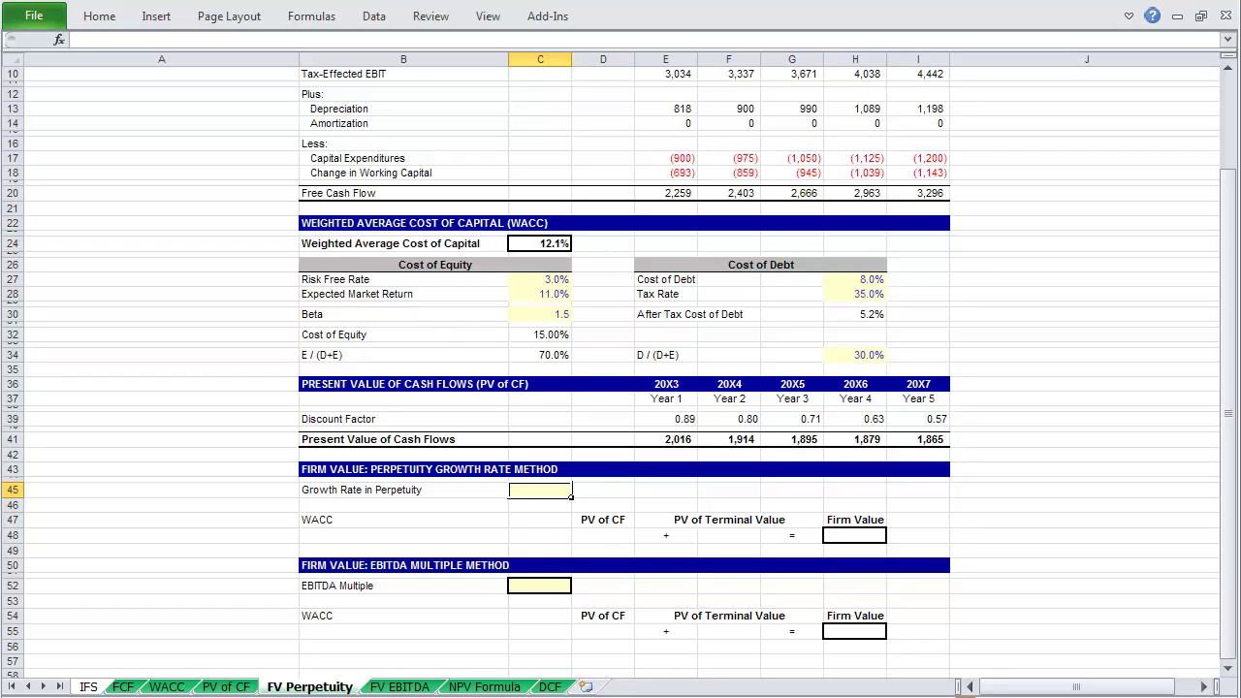
text(3.5)
key(Return)
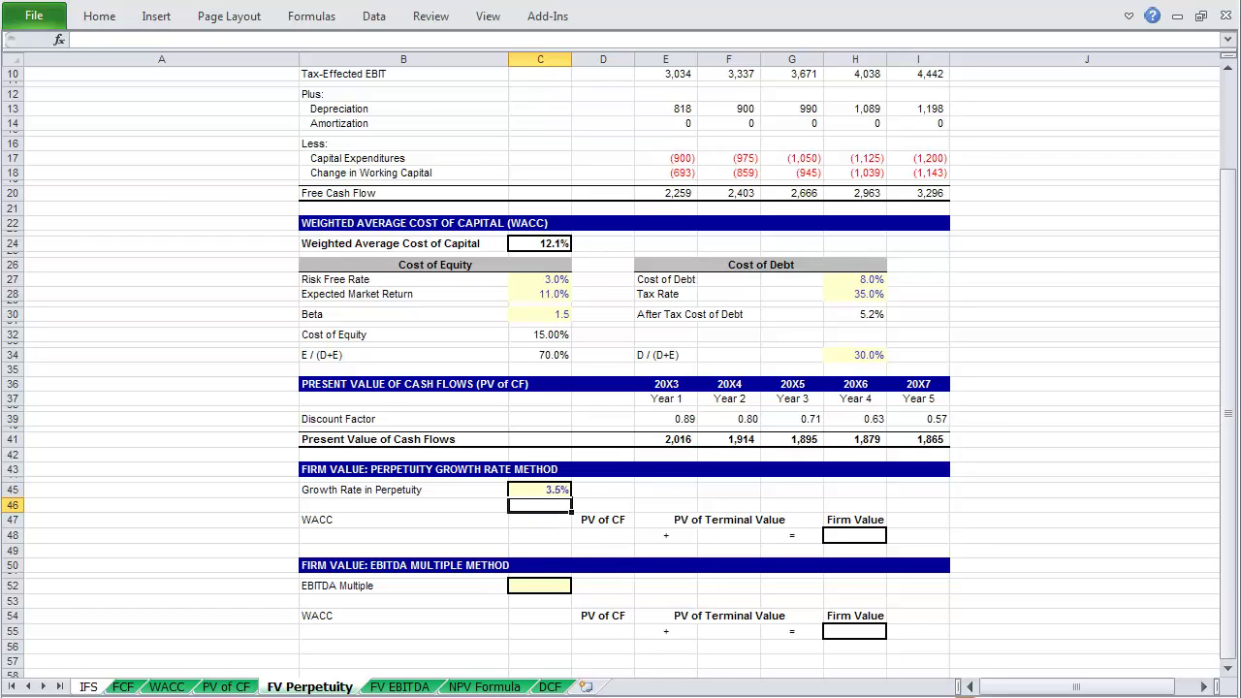
Step: Link the WACC in cell B48 of the perpetuity growth section to the Weighted Average Cost of Capital with =C24
key(Down)
key(Down)
key(Left)
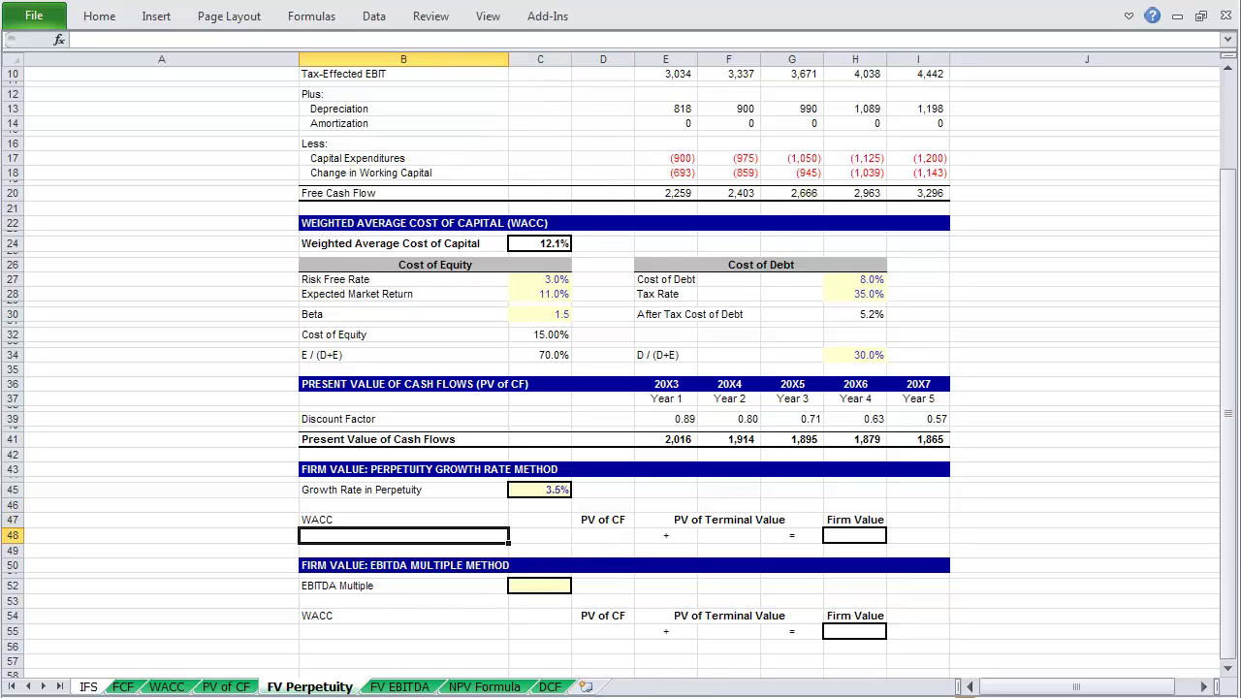
text(=)
key(Up)
key(Up)
key(Up)
key(Up)
key(Up)
key(Up)
key(Up)
key(Up)
key(Up)
key(Up)
key(Up)
key(Up)
key(Up)
key(Up)
key(Up)
key(Up)
key(Up)
key(Up)
key(Up)
key(Up)
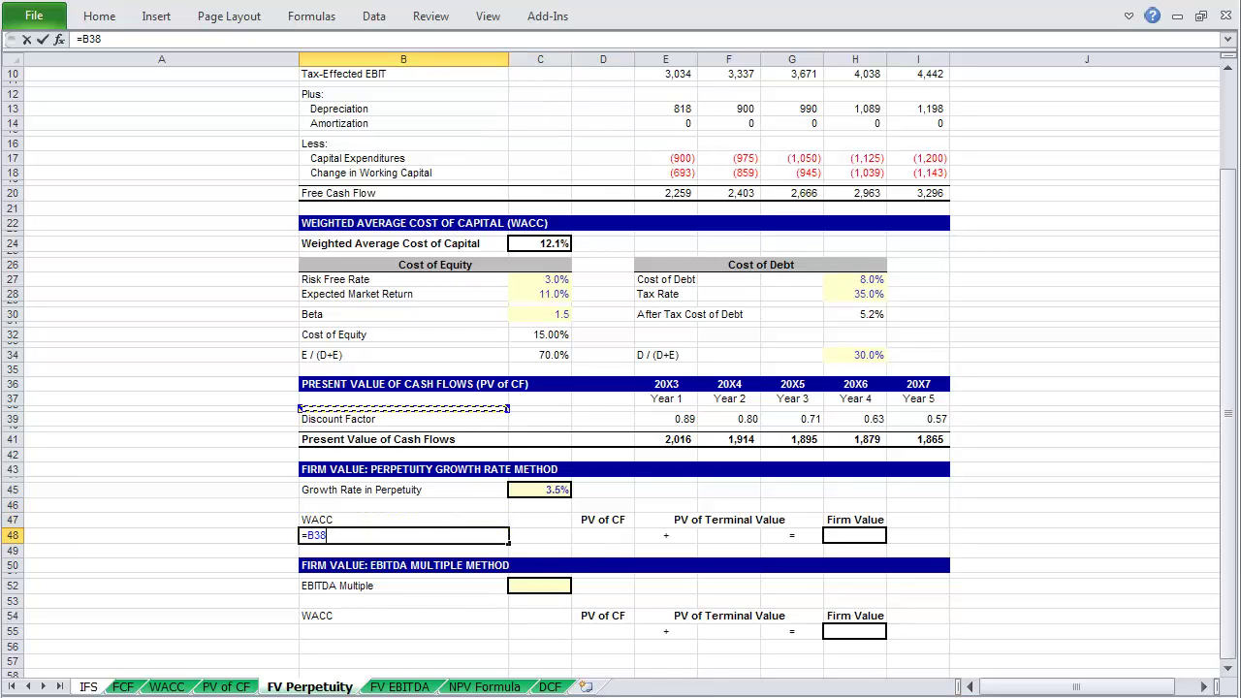
key(Up)
key(Right)
key(Return)
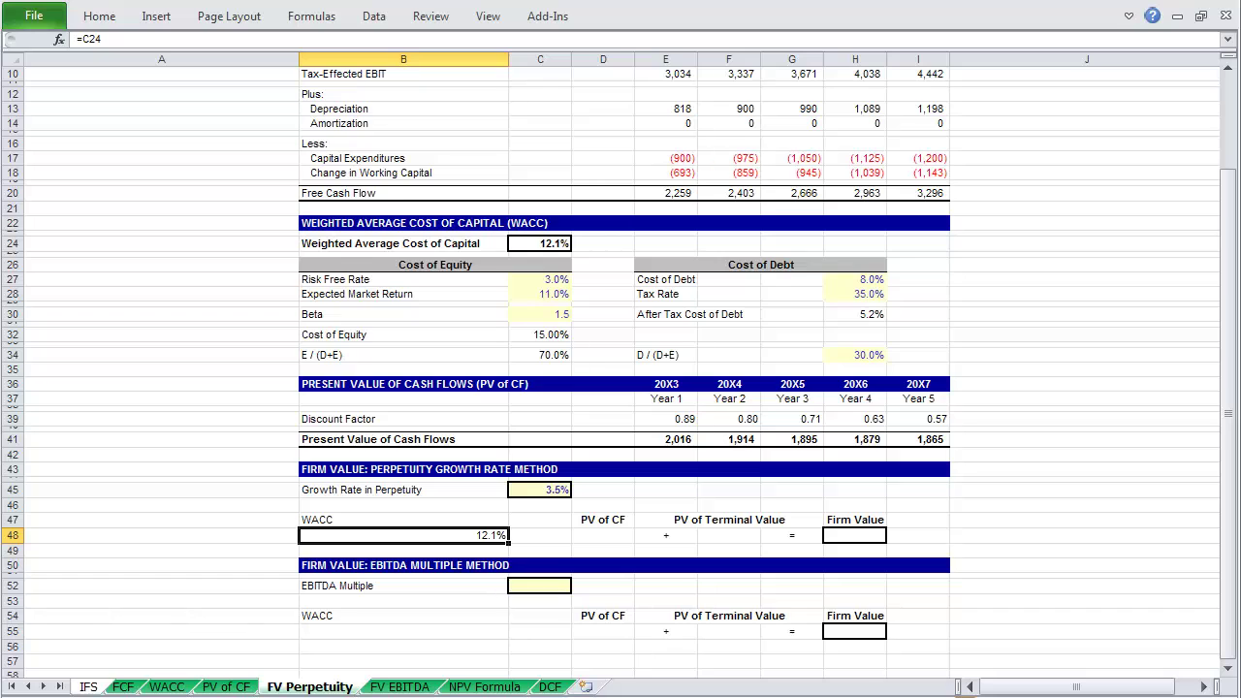
Step: Calculate the PV of CF in cell D48 with =SUM(E41:I41)
key(Right)
key(Right)
text(=)
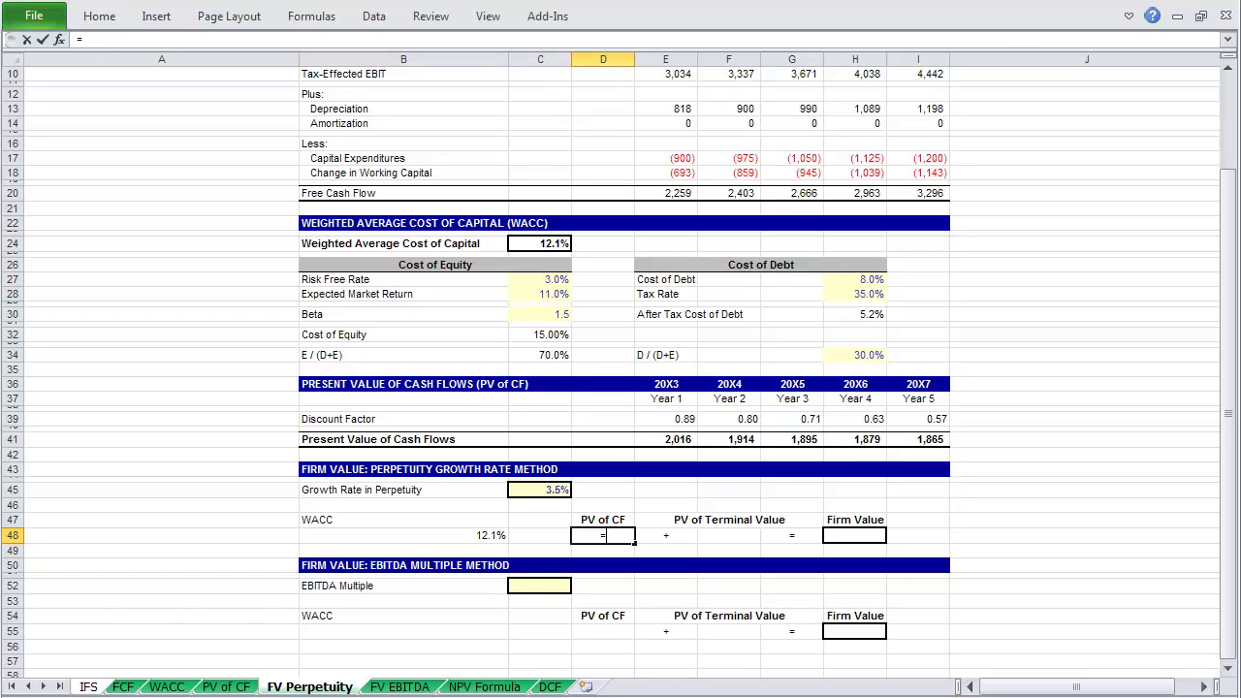
text(sum()
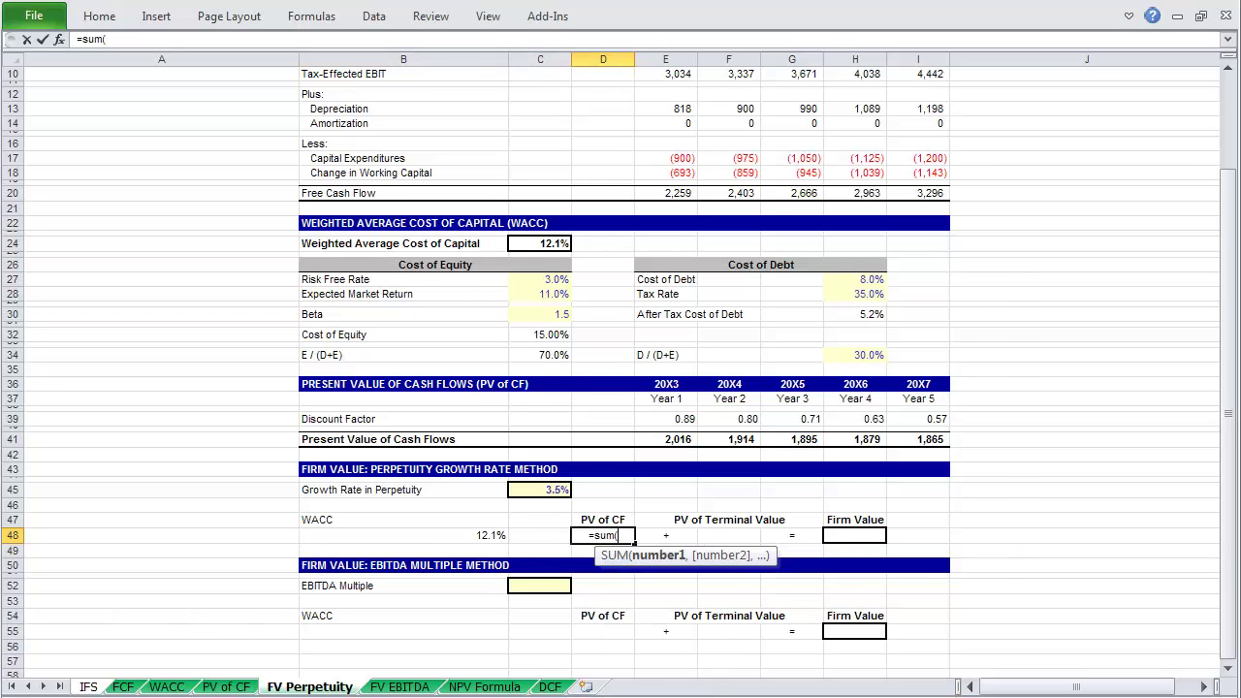
key(Up)
key(Up)
key(Up)
key(Up)
key(Up)
key(Up)
key(Up)
key(Right)
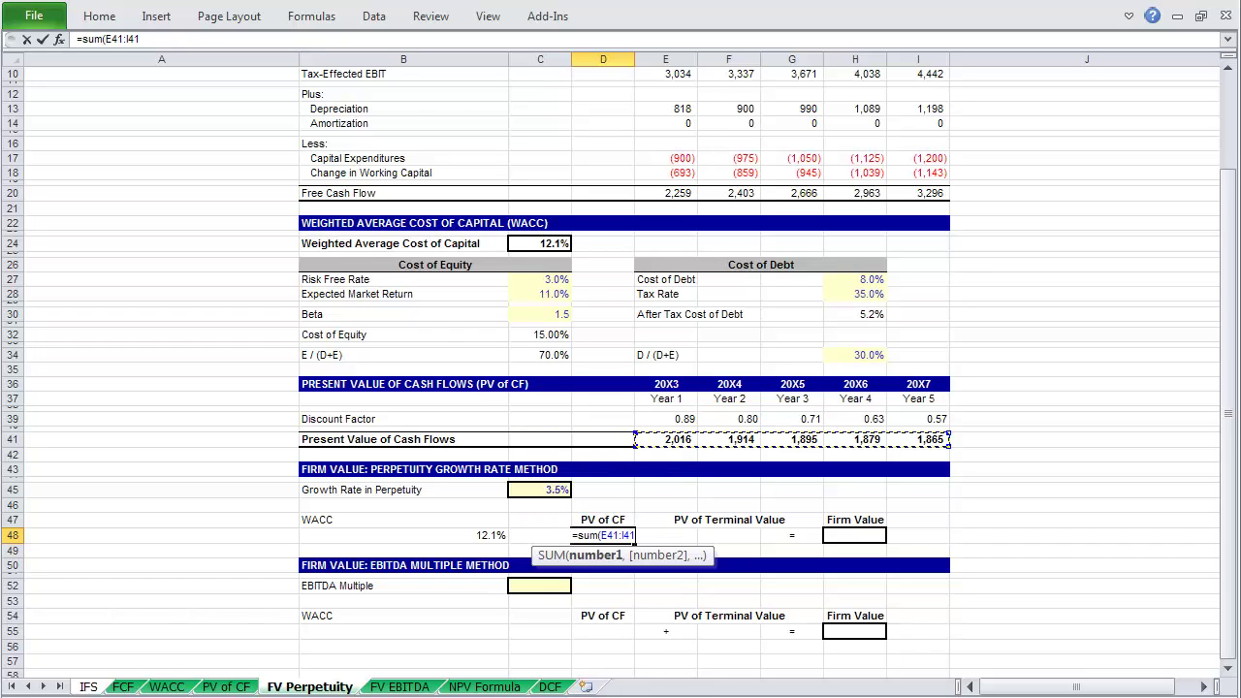
key(shift+Right)
key(shift+Right)
key(shift+Right)
key(shift+Right)
text())
key(Return)
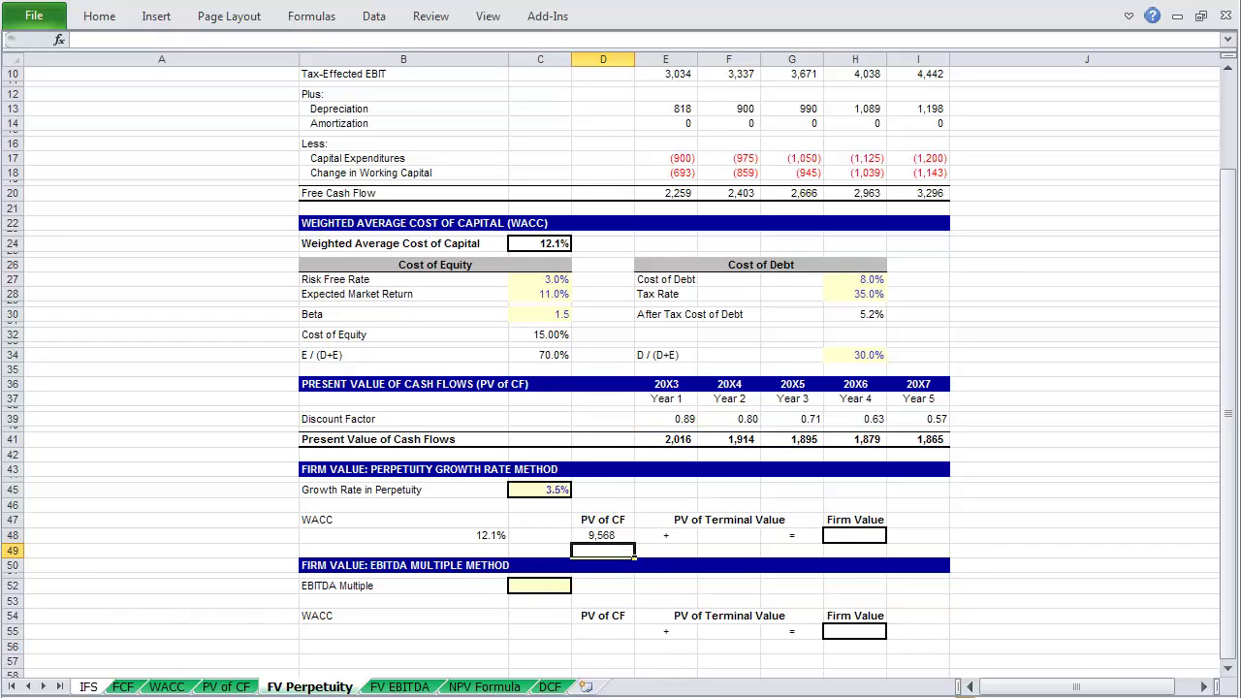
Step: Calculate the terminal value in cell F48 of the perpetuity growth section with =(I20*(1+C45))/(C24-C45)
key(Right)
key(Right)
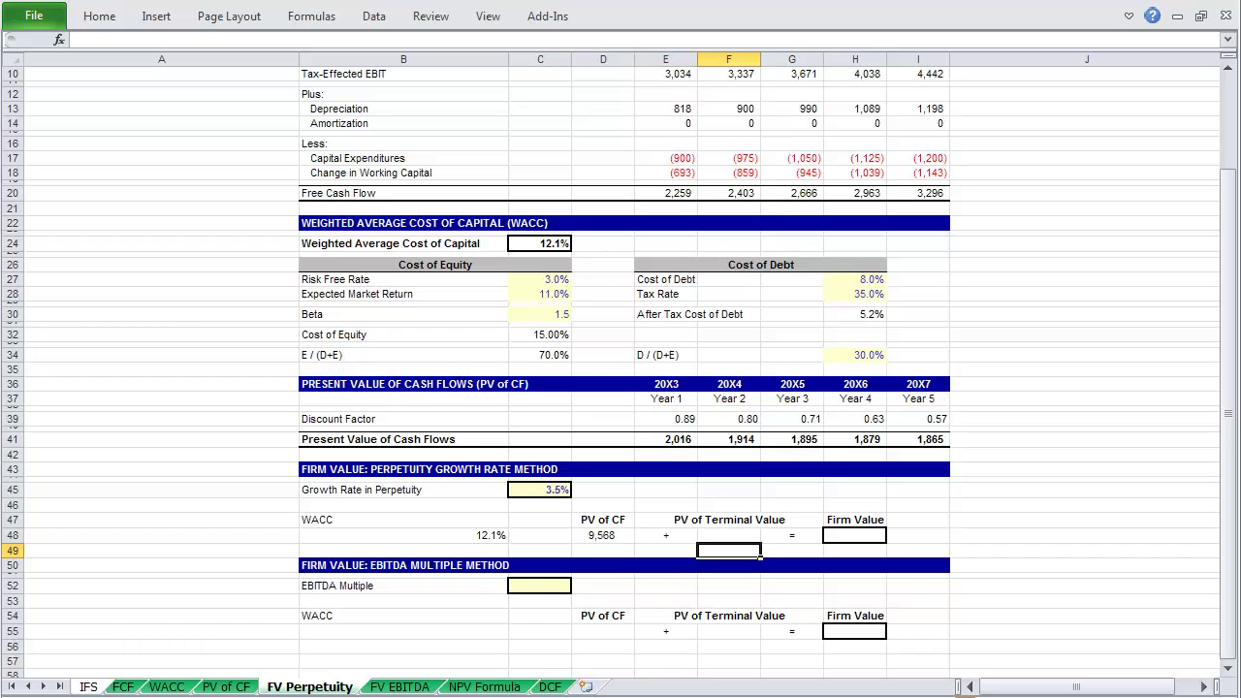
key(Up)
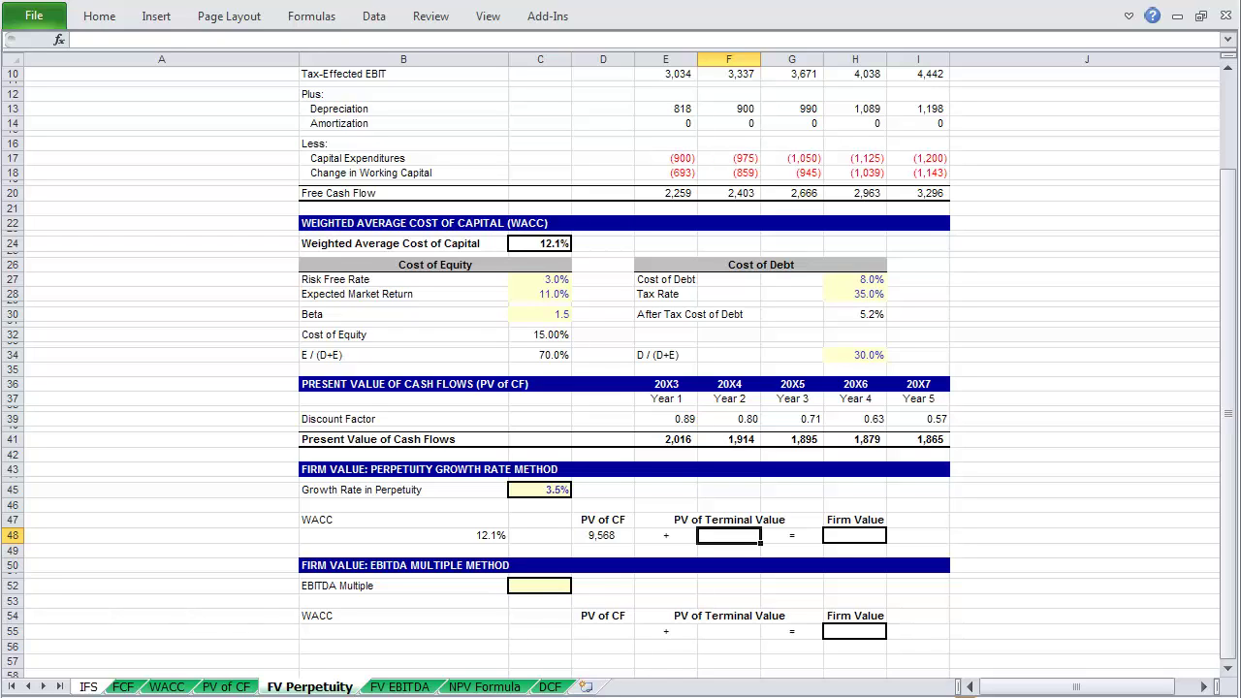
text(=()
key(Up)
key(Up)
key(Up)
key(Up)
key(Up)
key(Up)
key(Up)
key(Up)
key(Up)
key(Up)
key(Up)
key(Up)
key(Up)
key(Up)
key(Up)
key(Up)
key(Up)
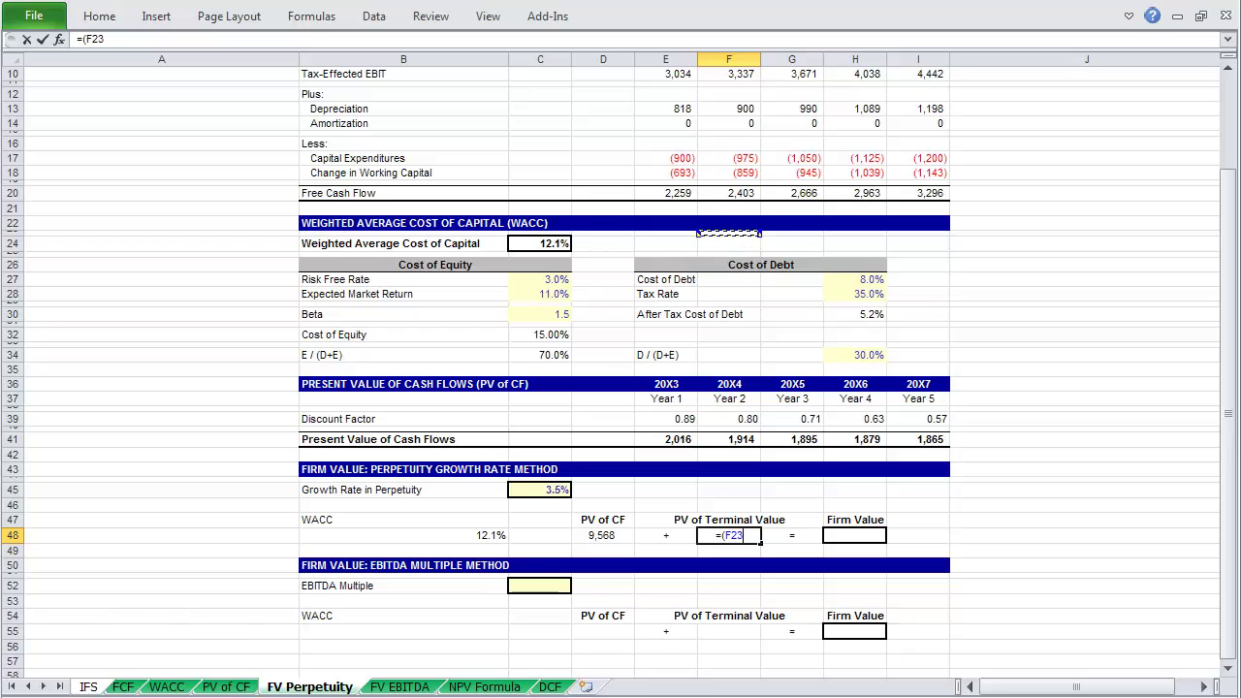
key(Right)
key(Right)
key(Right)
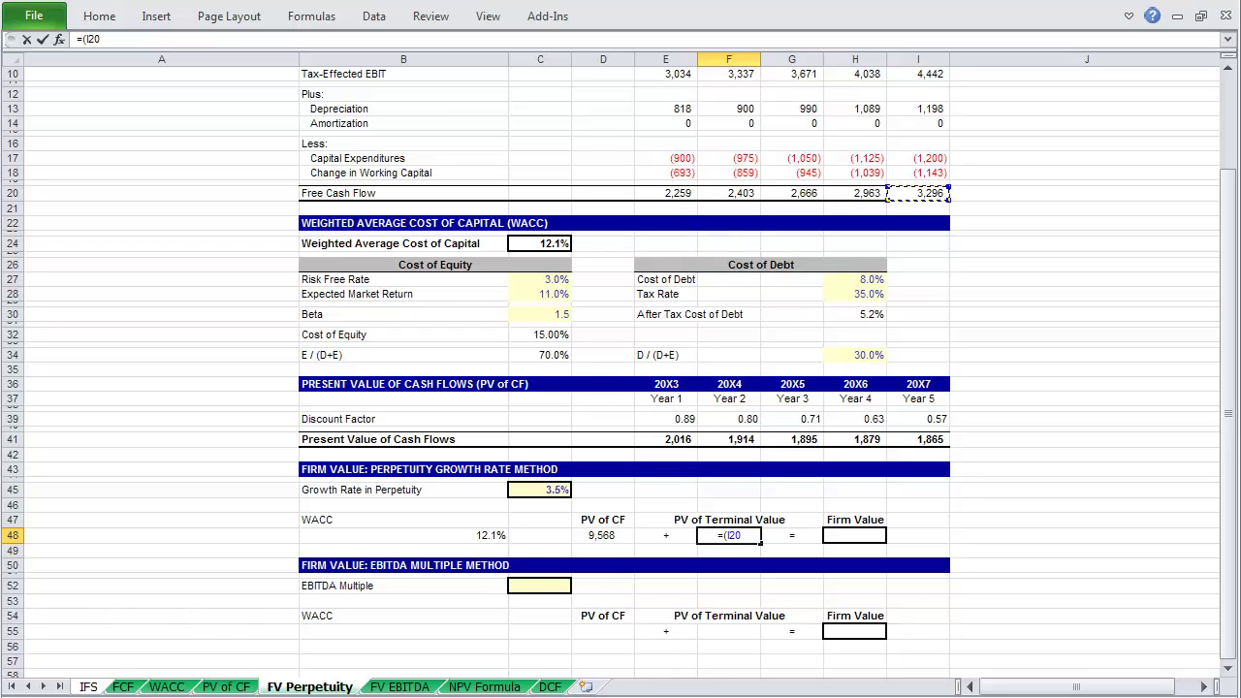
text(*(1+)
key(Up)
key(Up)
key(Up)
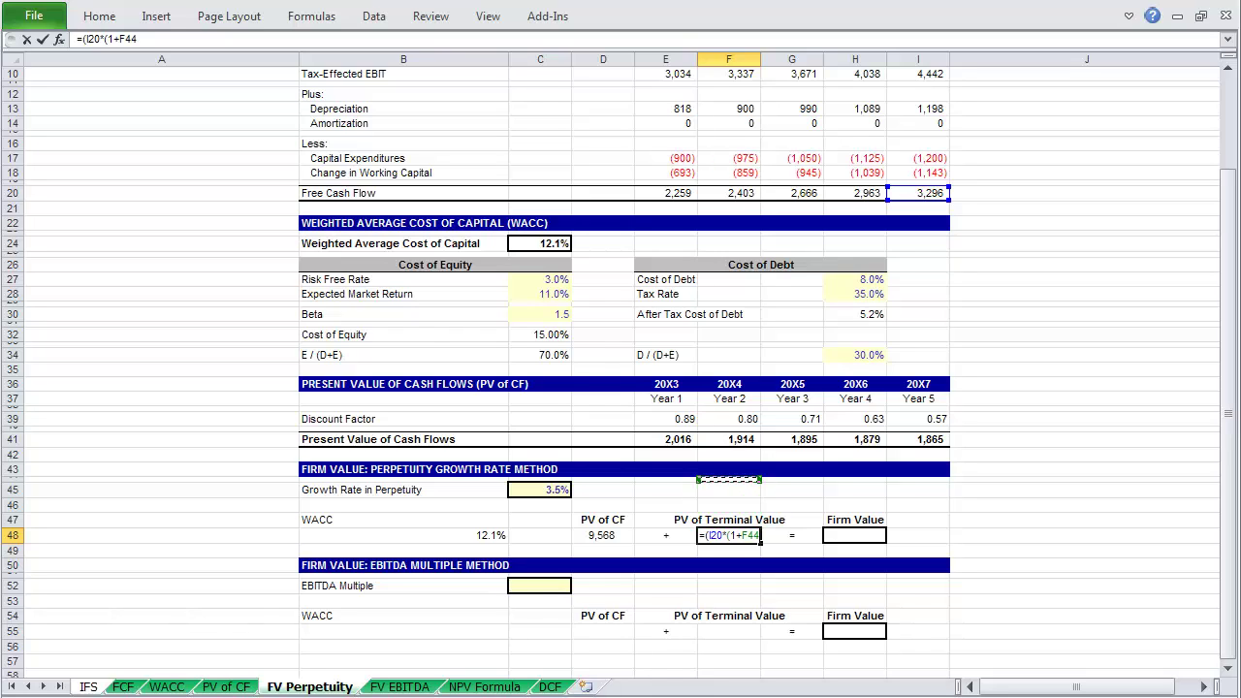
key(Left)
key(Left)
key(Left)
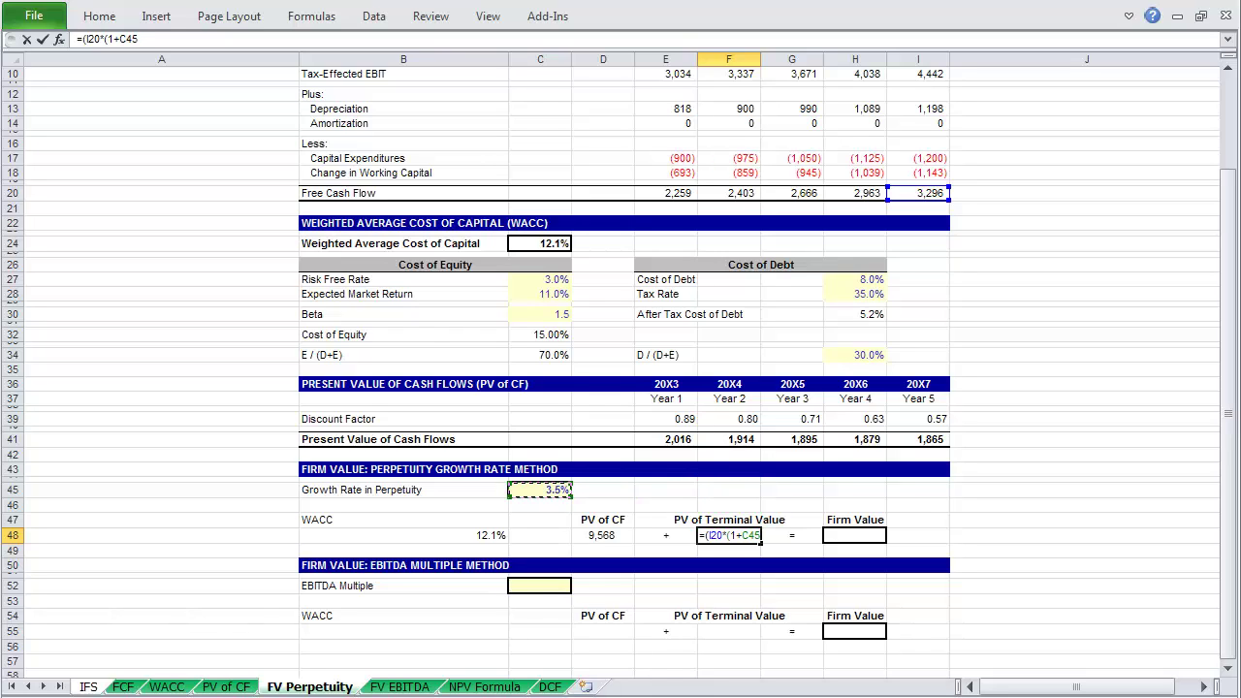
text()))
text(/()
key(Up)
key(Up)
key(Up)
key(Up)
key(Up)
key(Up)
key(Up)
key(Up)
key(Up)
key(Up)
key(Up)
key(Up)
key(Up)
key(Up)
key(Up)
key(Up)
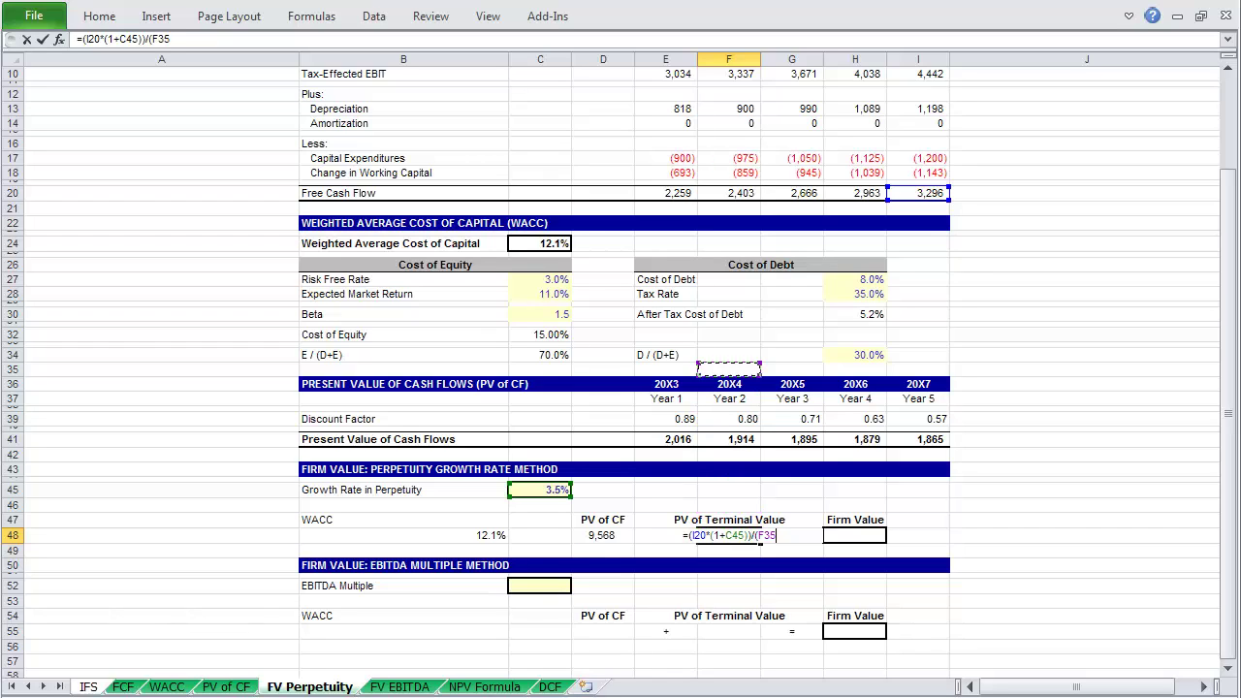
key(Left)
key(Left)
key(Up)
key(Up)
key(Left)
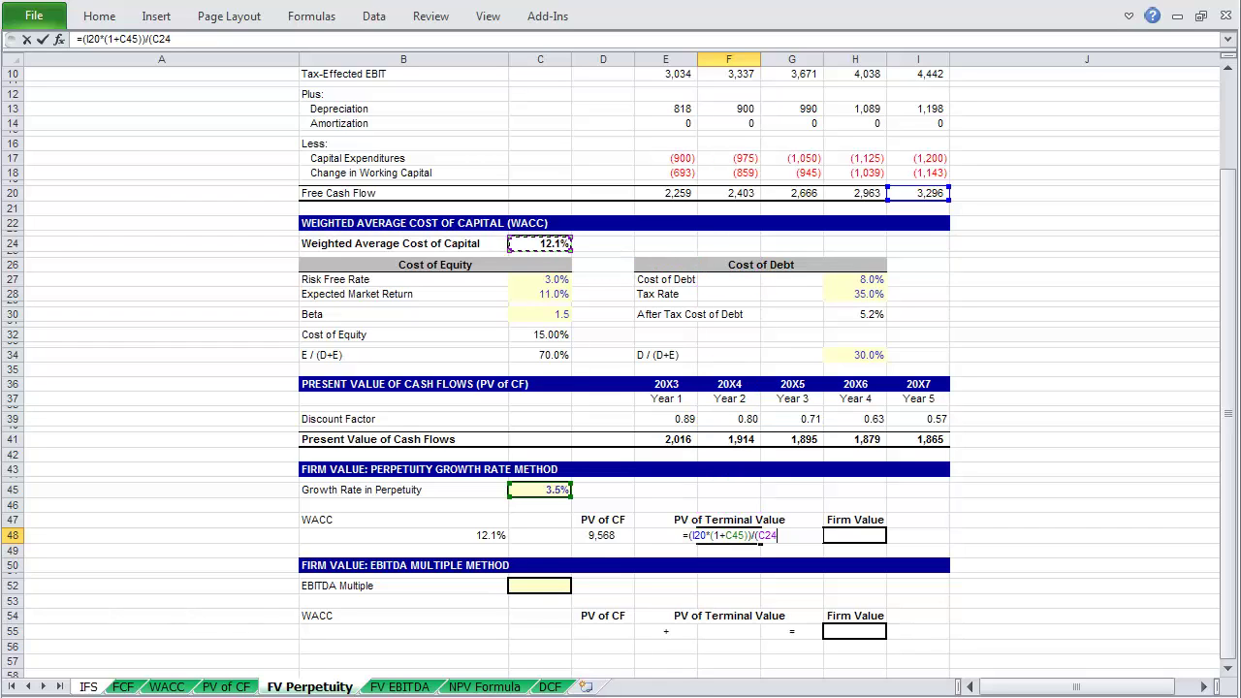
text(-)
key(Up)
key(Up)
key(Up)
key(Left)
key(Left)
key(Left)
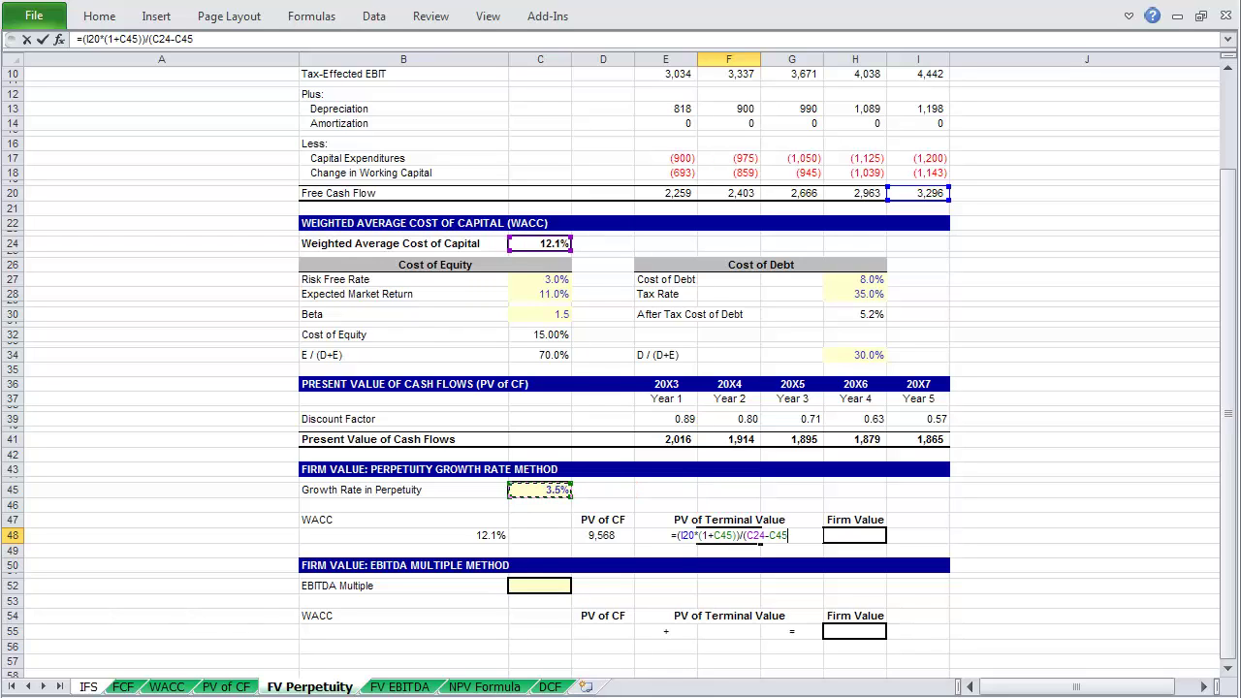
text())
key(Return)
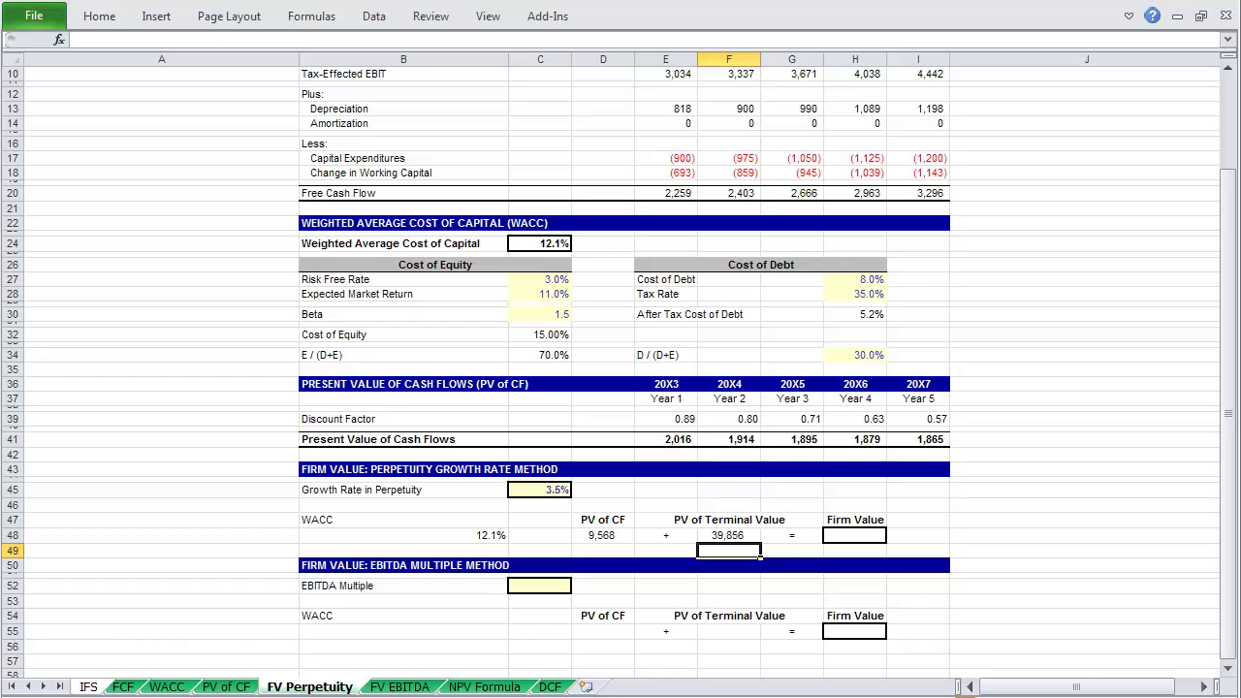
Step: Discount the terminal value in F48 to present value by multiplying its formula by the Year 5 discount factor in I39
click(728, 535)
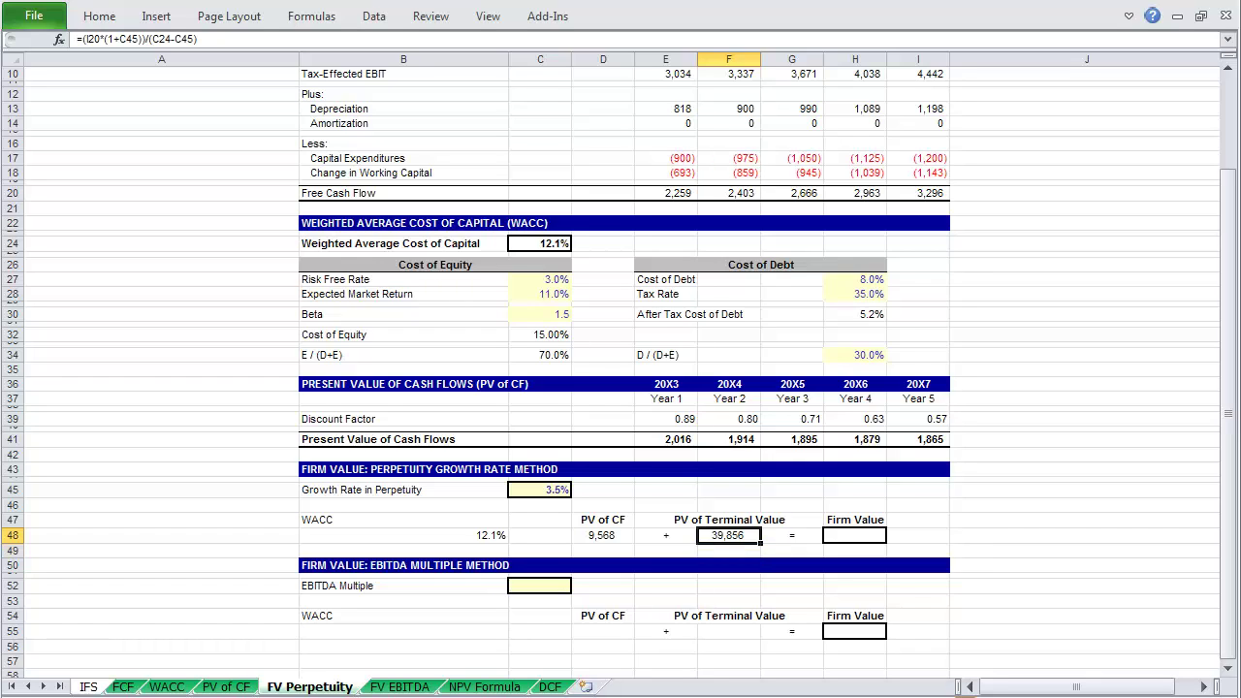
key(F2)
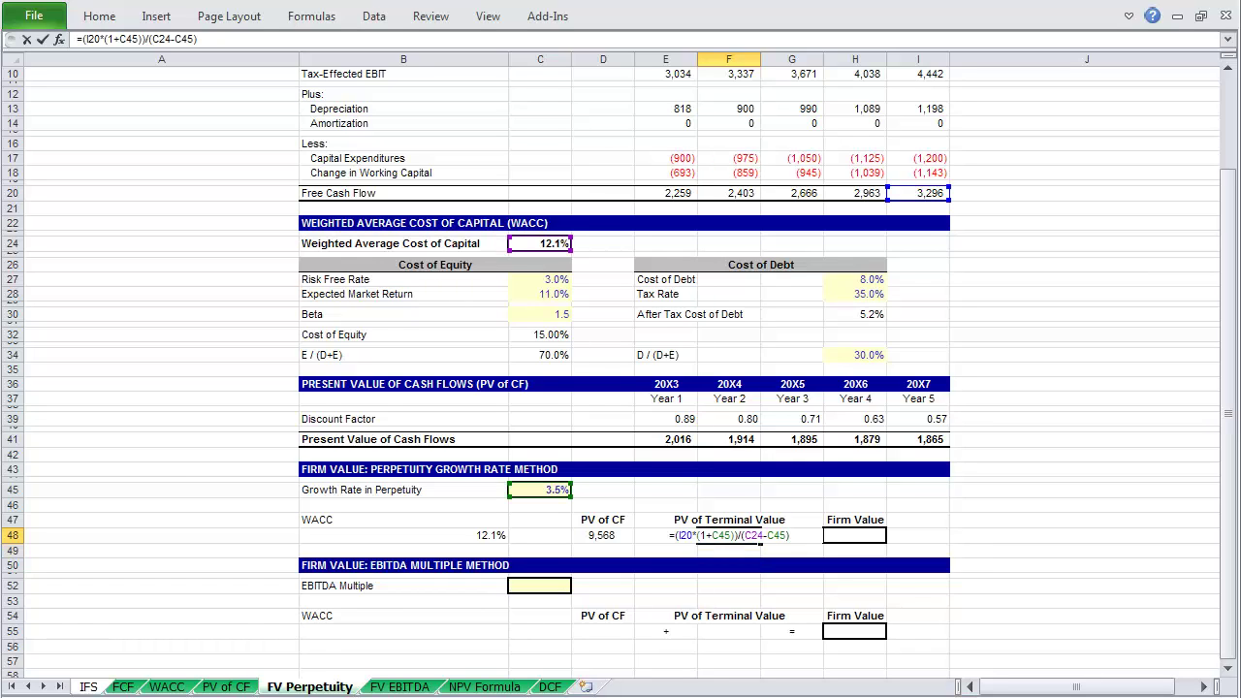
text(*)
key(Up)
key(Up)
key(Up)
key(Up)
key(Up)
key(Up)
key(Up)
key(Up)
key(Up)
key(Right)
key(Right)
key(Right)
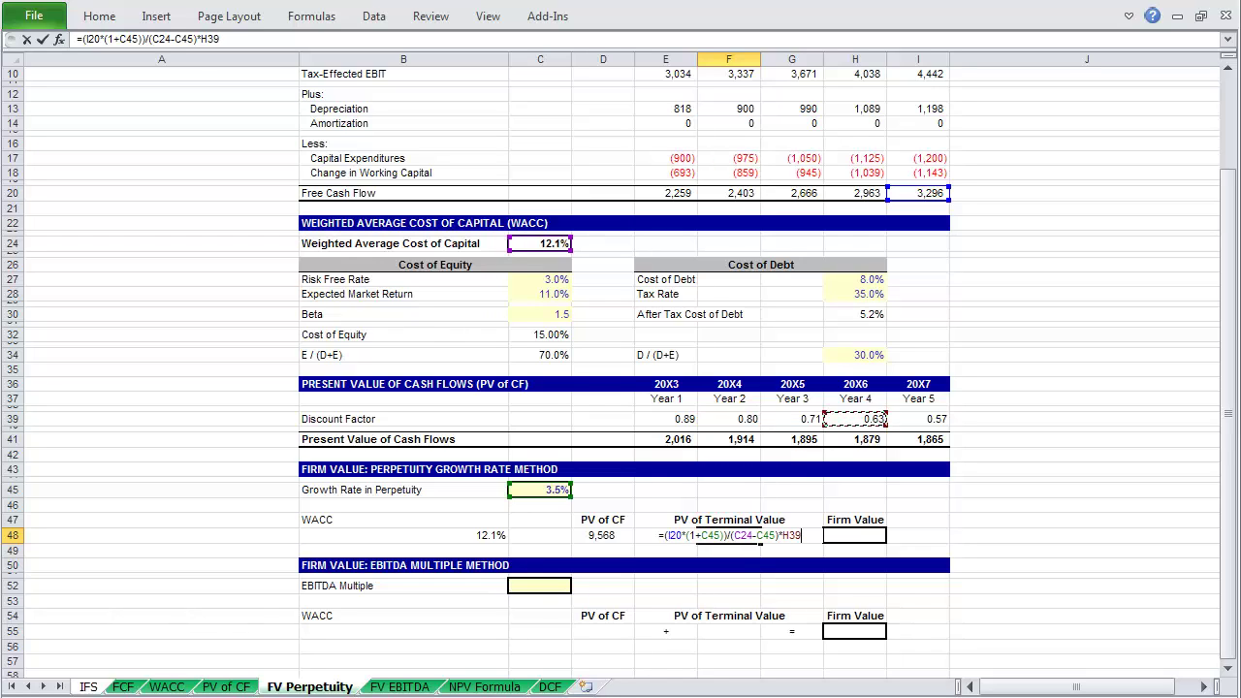
key(Return)
Step: Calculate the perpetuity method Firm Value in cell H48 with =D48+F48
key(Right)
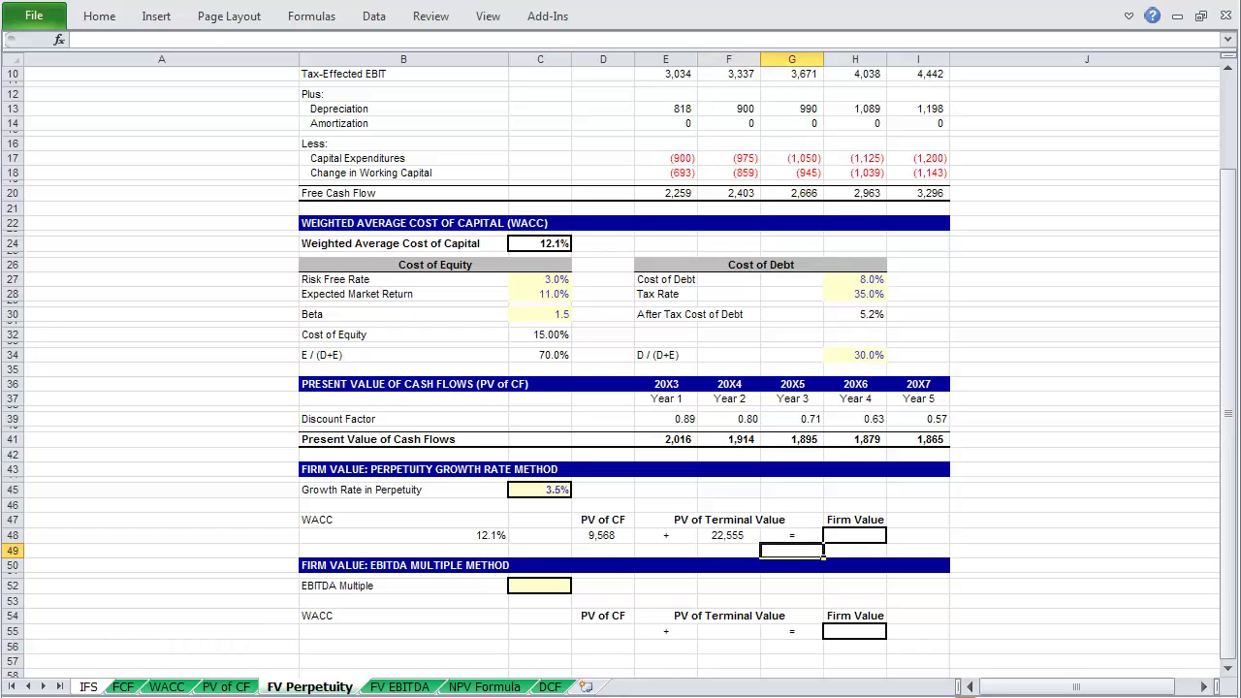
key(Right)
text(=)
key(Left)
key(Left)
key(Left)
key(Left)
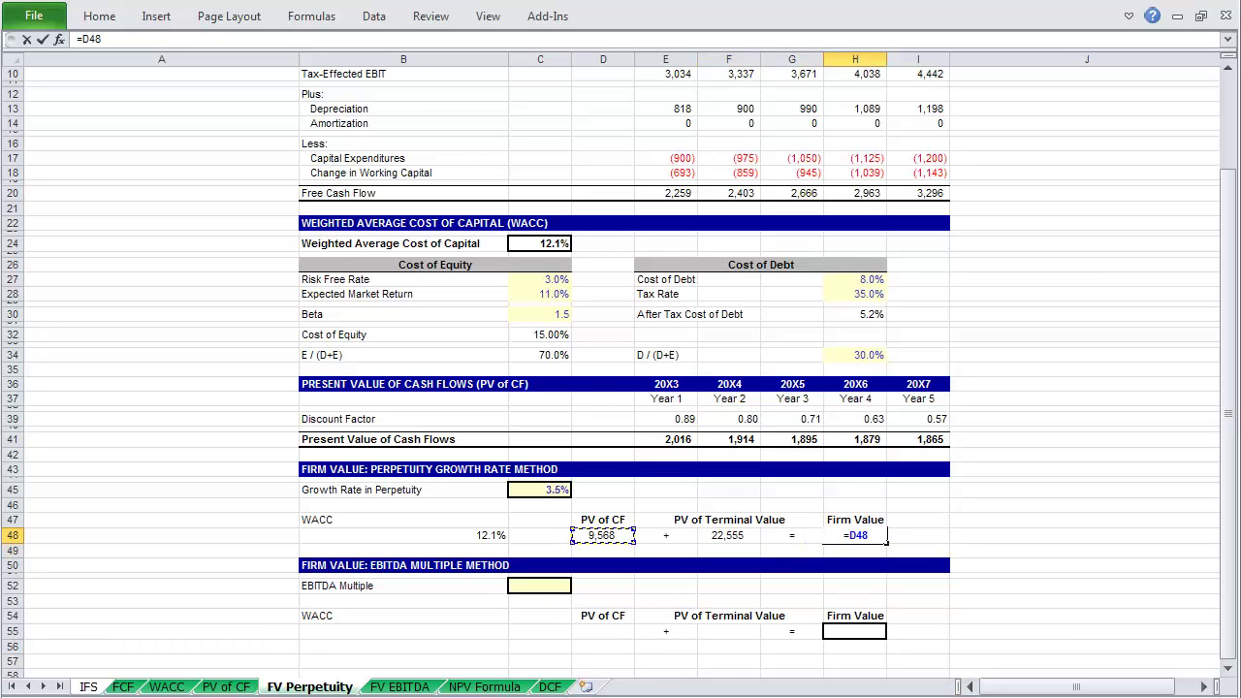
text(+)
key(Left)
key(Left)
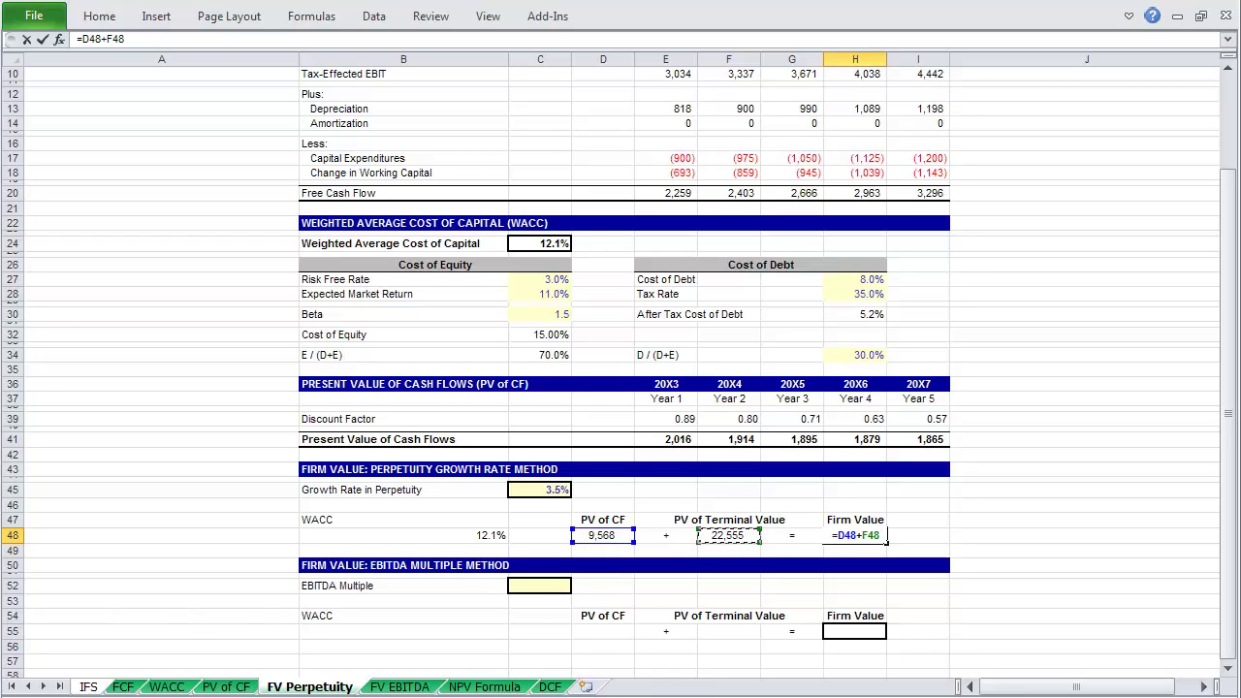
key(Return)
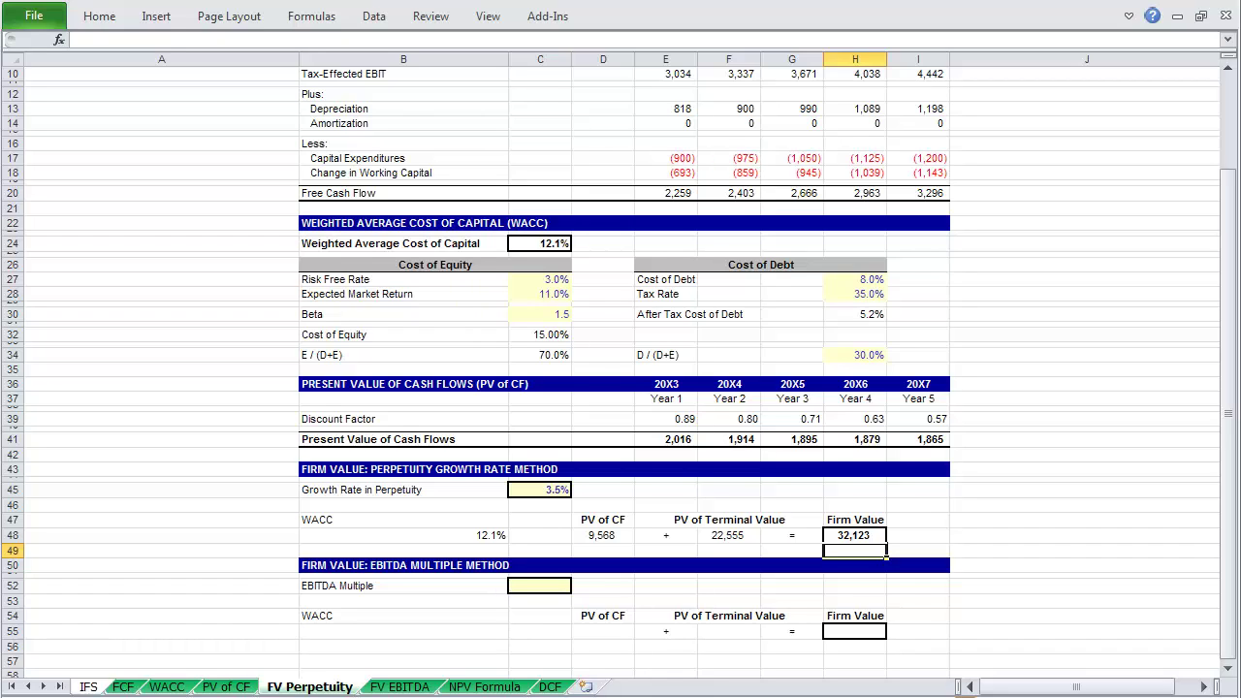
Step: On the FV EBITDA sheet, set the EBITDA Multiple in cell C52 to 6
key(ctrl+Page_Down)
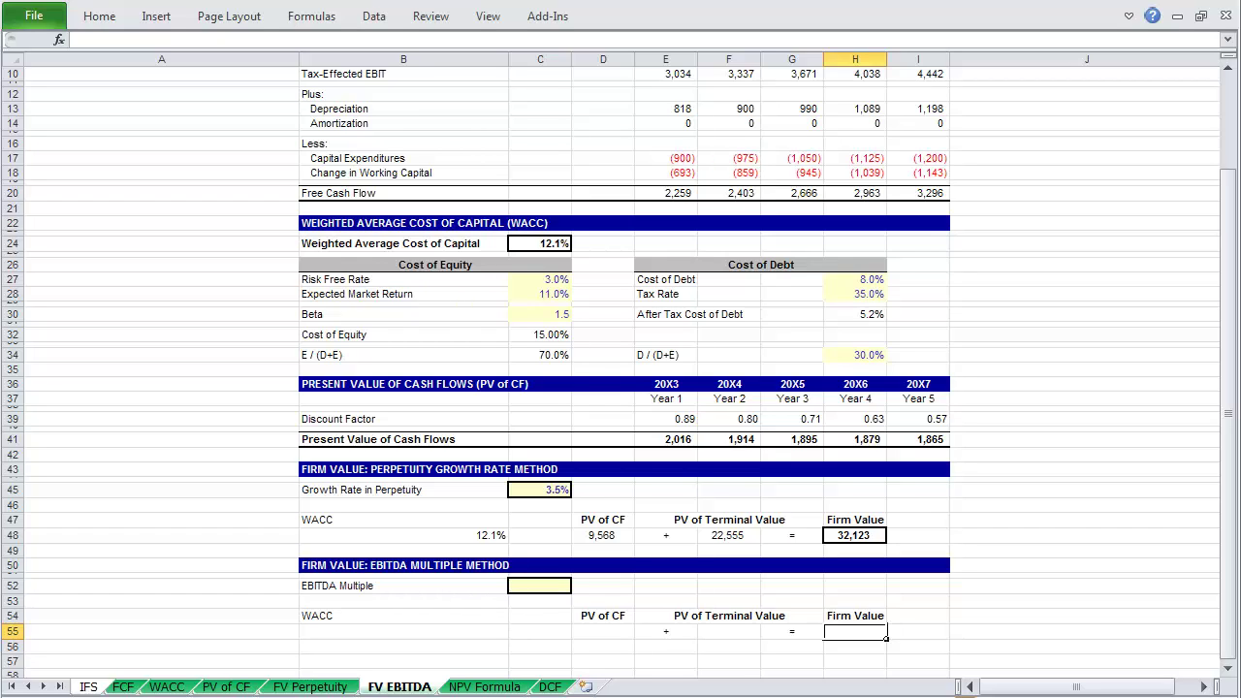
key(Up)
key(Up)
key(Up)
key(Left)
key(Left)
key(Left)
key(Left)
key(Left)
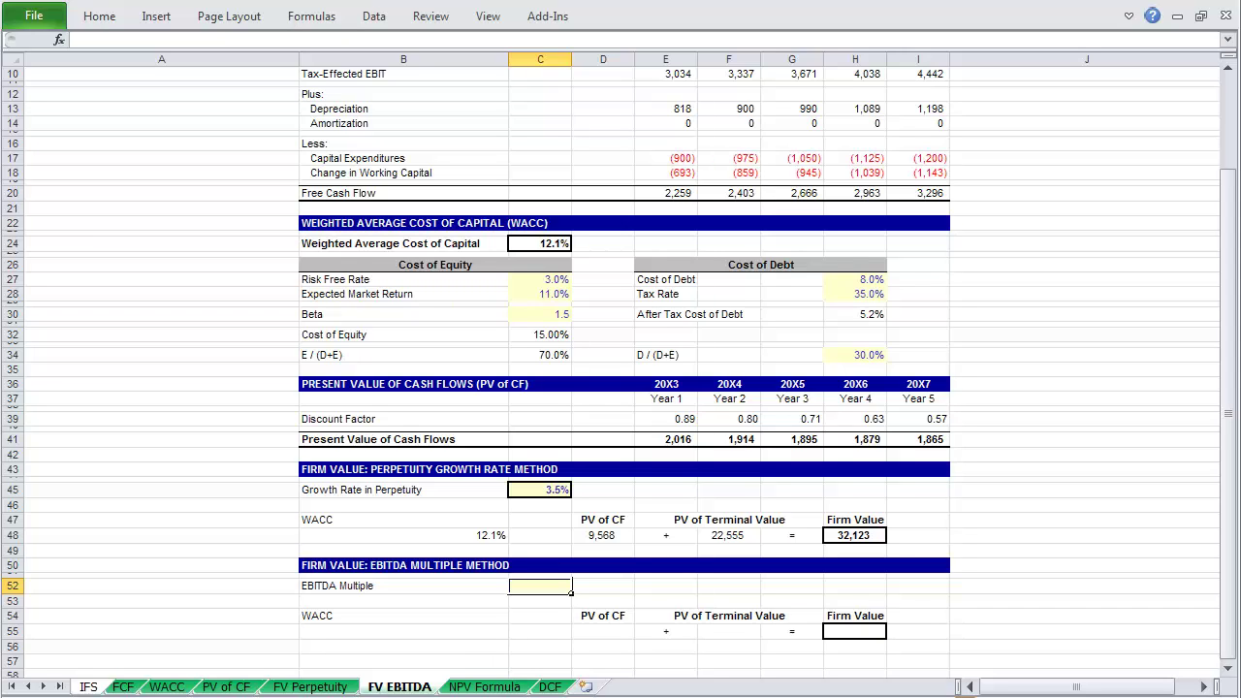
text(6)
key(Return)
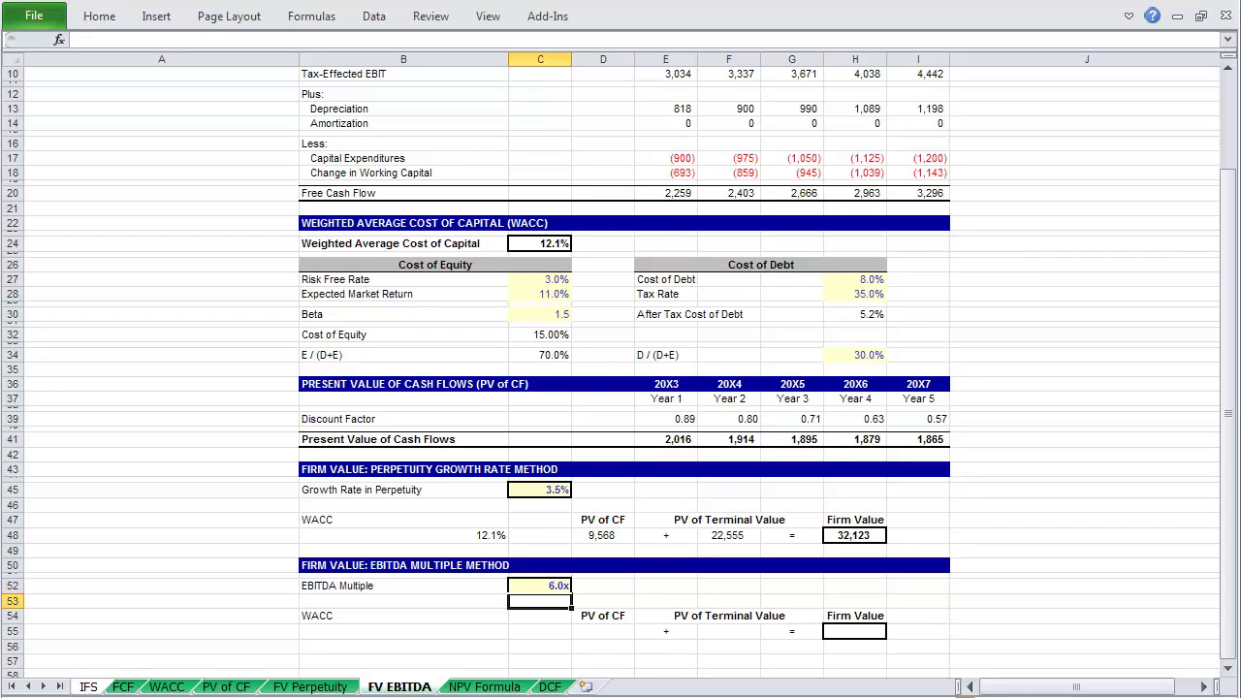
Step: Link the WACC in cell B55 of the EBITDA multiple section to the Weighted Average Cost of Capital with =C24
key(Down)
key(Down)
key(Left)
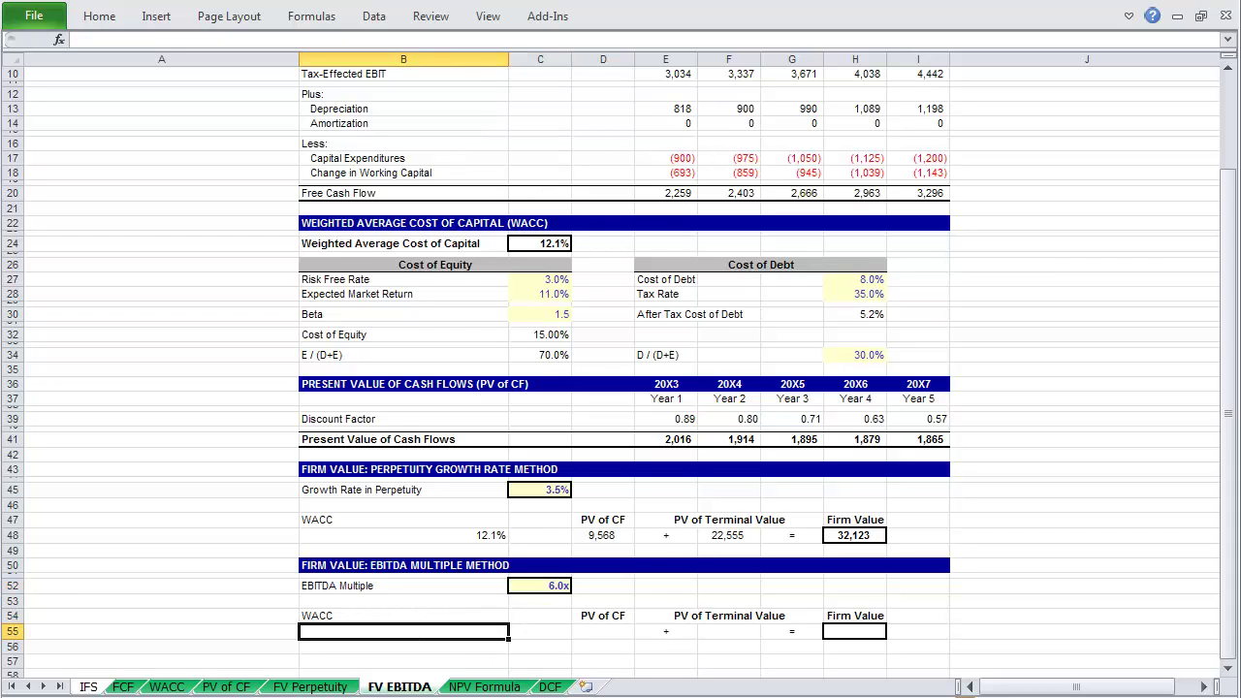
text(=)
key(Up)
key(Up)
key(Up)
key(Up)
key(Up)
key(Up)
key(Up)
key(Up)
key(Up)
key(Up)
key(Up)
key(Up)
key(Up)
key(Up)
key(Up)
key(Up)
key(Up)
key(Up)
key(Up)
key(Up)
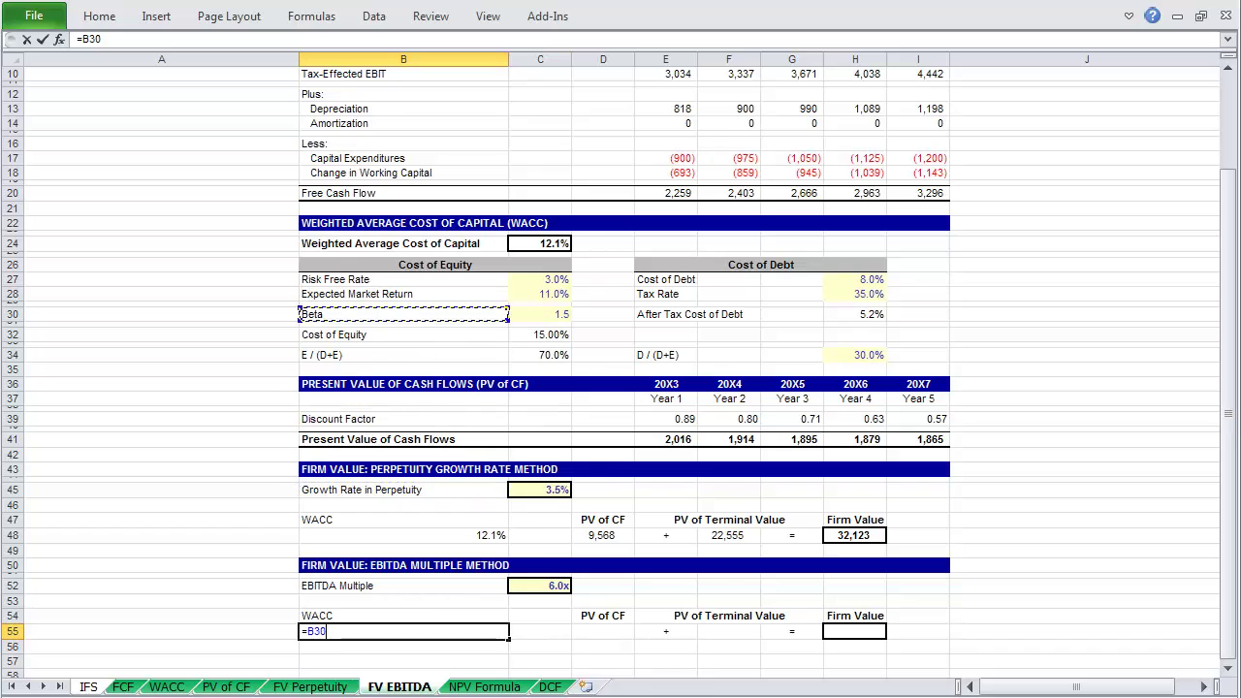
key(Up)
key(Up)
key(Up)
key(Up)
key(Up)
key(Up)
key(Right)
key(Return)
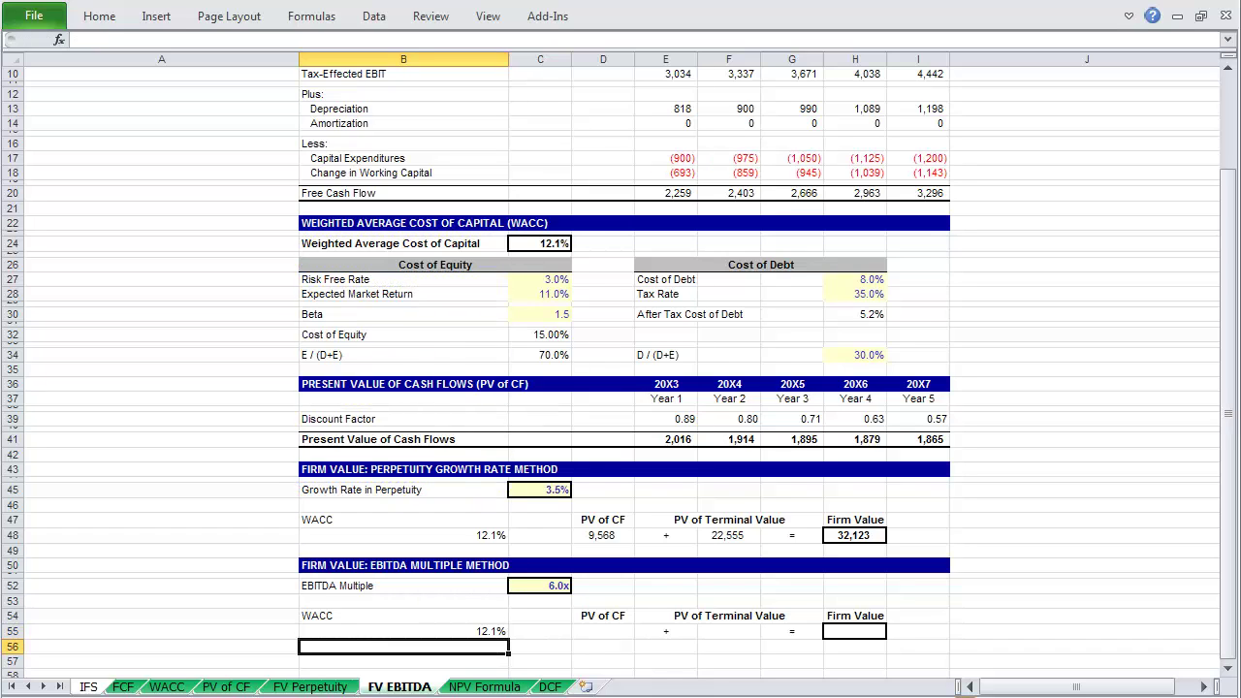
Step: Calculate the PV of CF in cell D55 of the EBITDA multiple section with =SUM(E41:I41)
key(Up)
key(Right)
key(Right)
text(==)
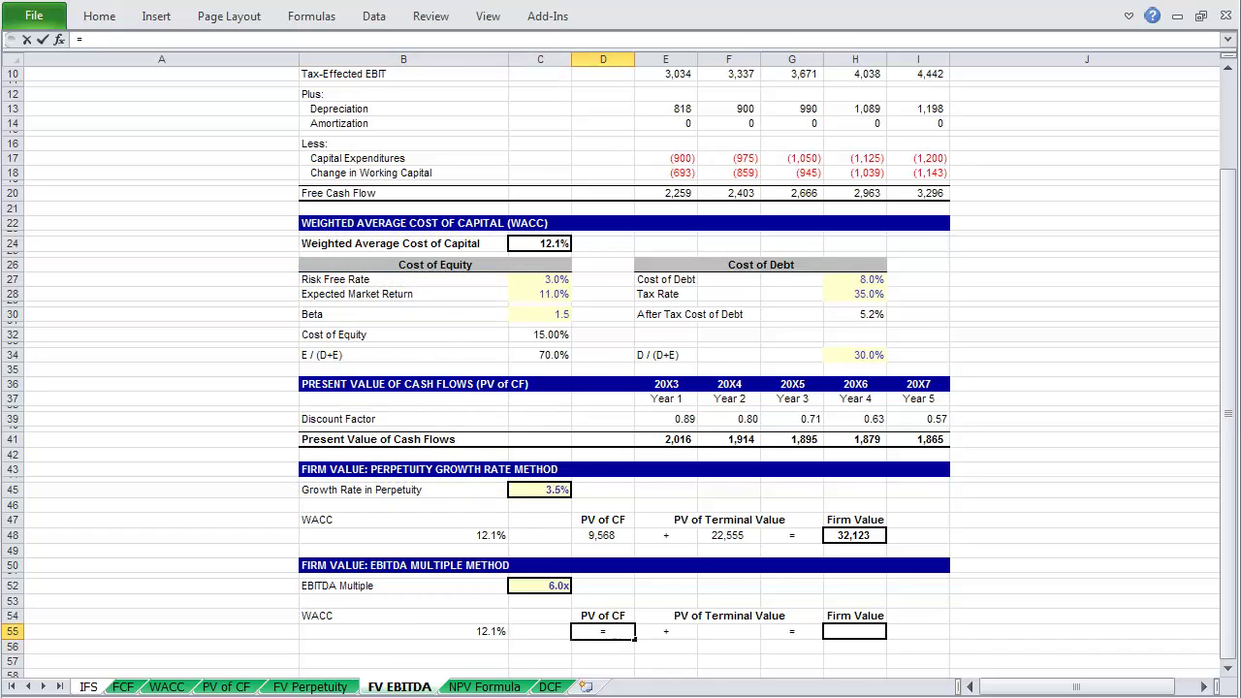
text(sum()
key(Up)
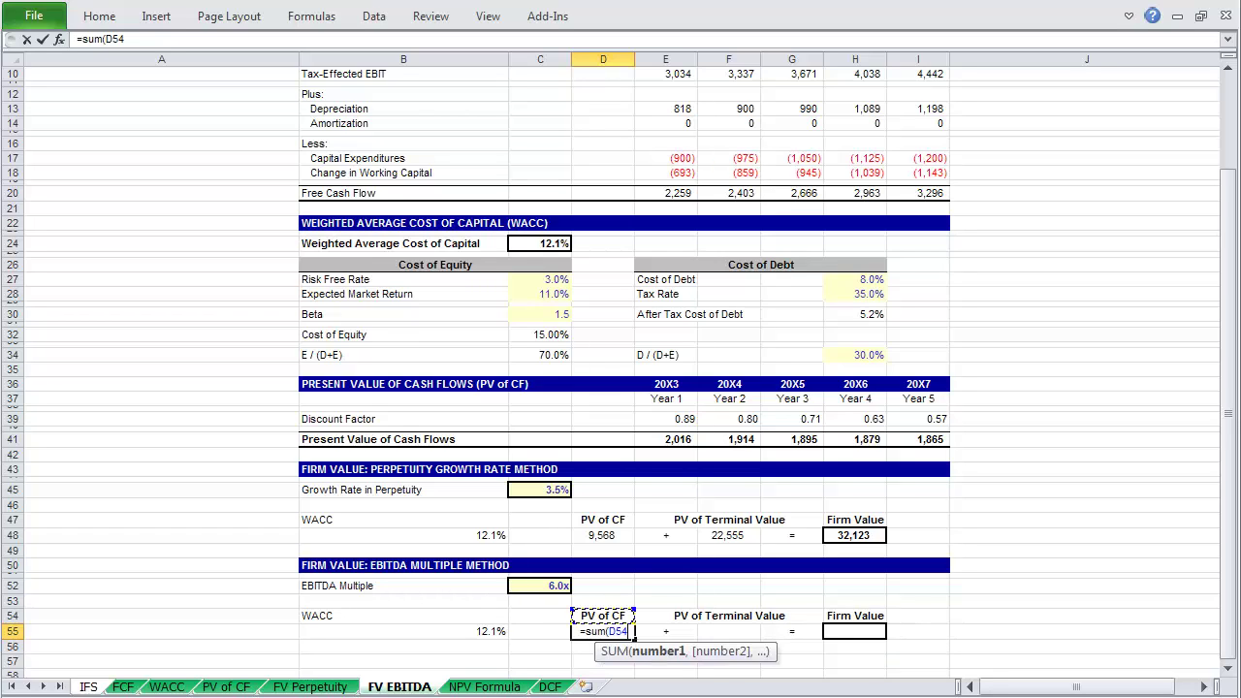
key(Up)
key(Up)
key(Up)
key(Up)
key(Up)
key(Up)
key(Up)
key(Up)
key(Up)
key(Up)
key(Right)
key(shift+Right)
key(shift+Right)
key(shift+Right)
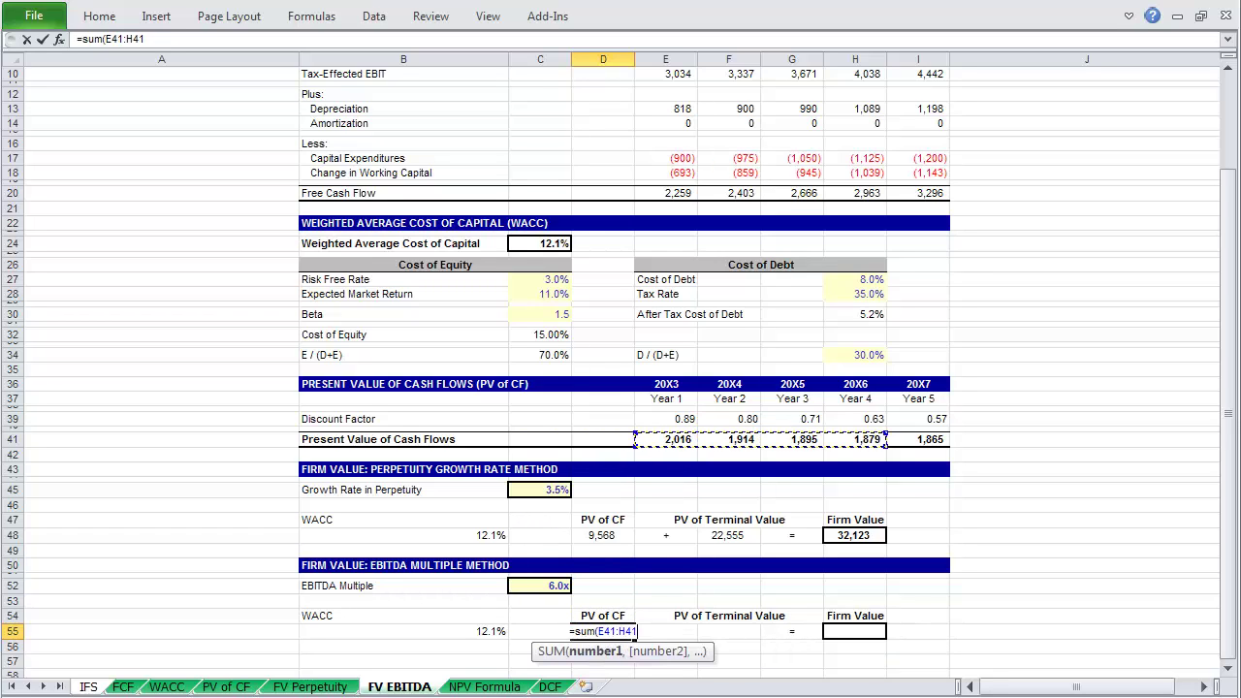
key(shift+Right)
text())
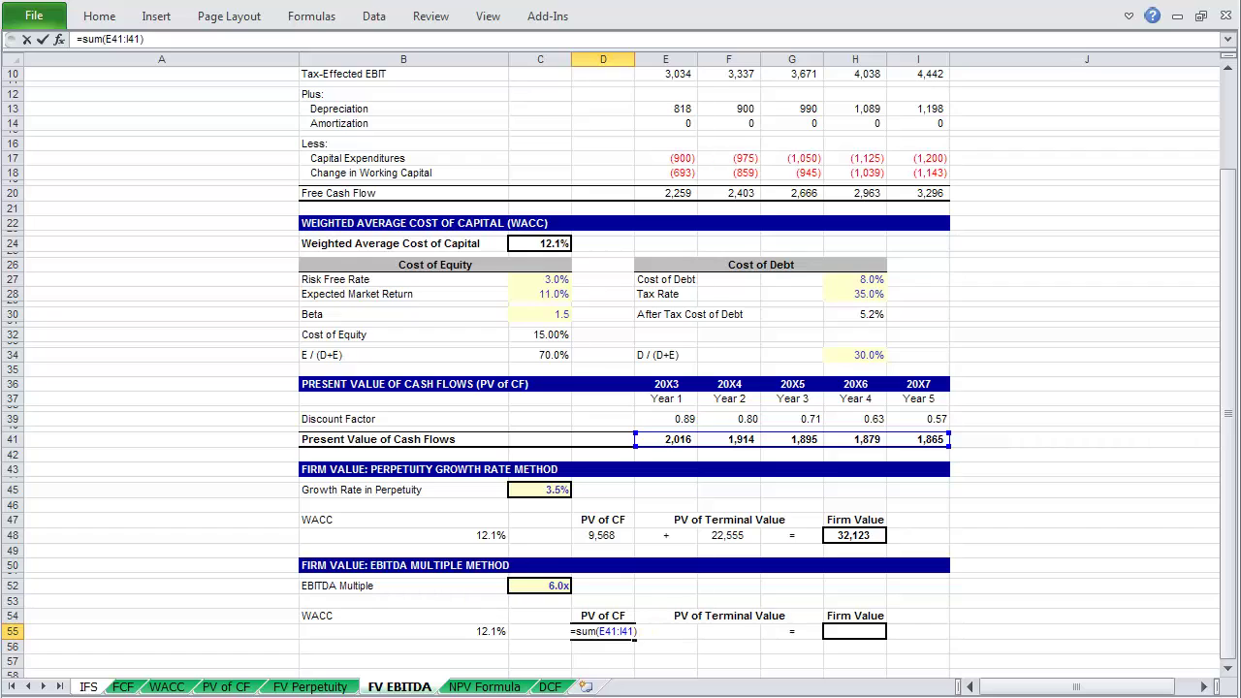
key(Return)
Step: Begin the EBITDA method's PV of Terminal Value formula in F55 by summing 20X7 EBIT, Depreciation and Amortization as (I7+I13+I14)
click(729, 632)
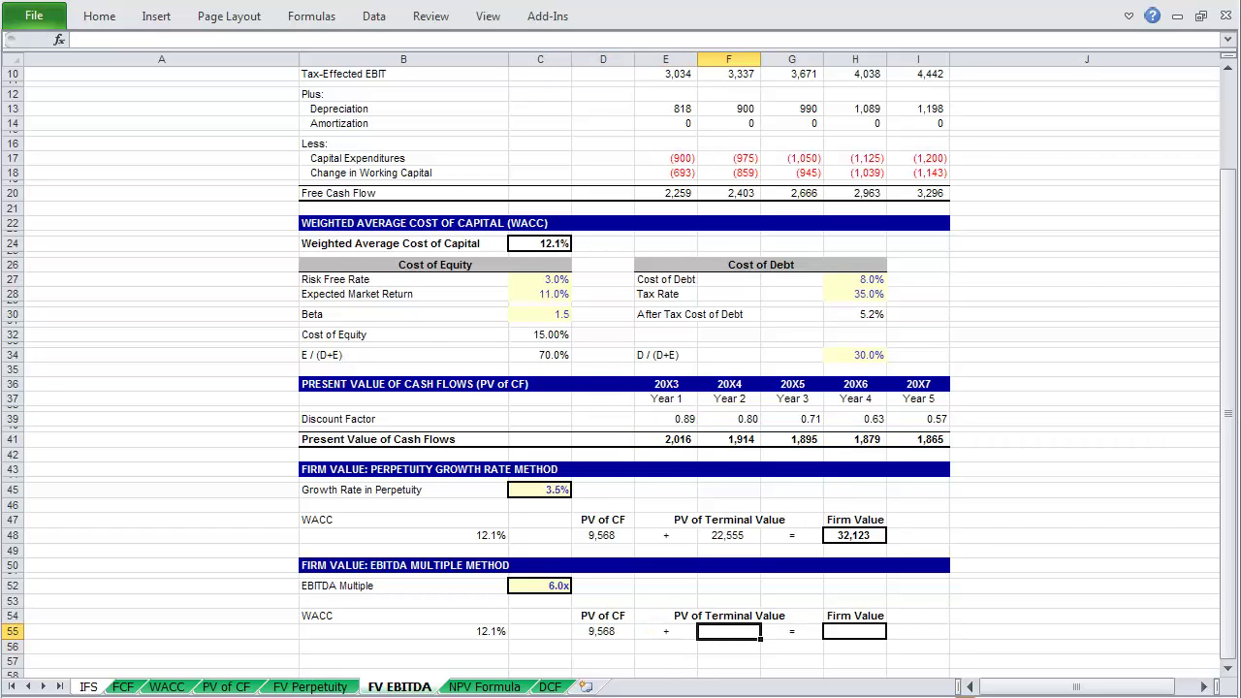
text(=()
scroll(972, 343, up, 3)
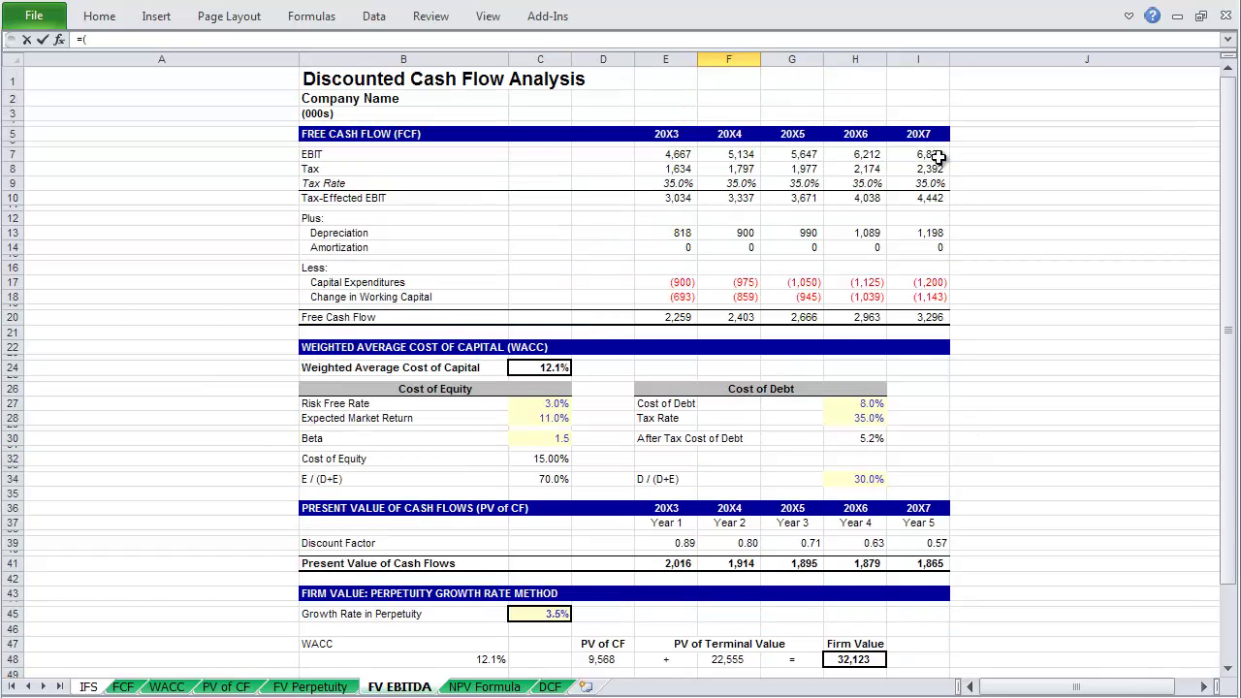
click(937, 156)
text(+)
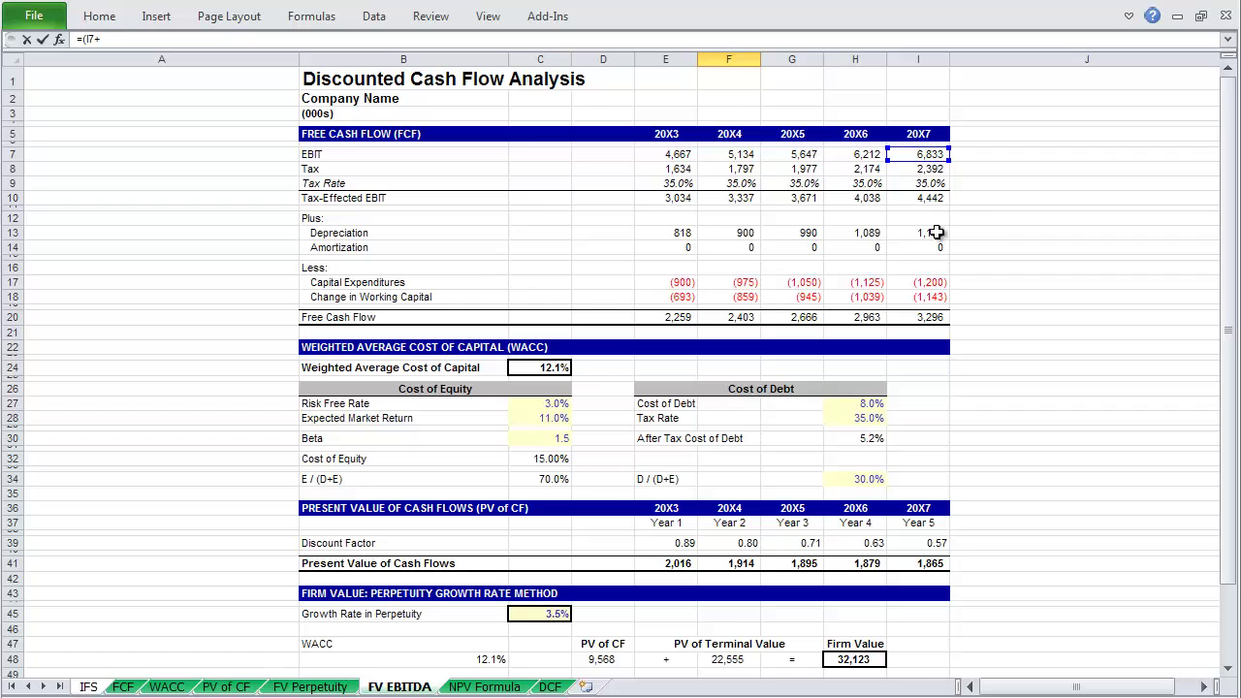
click(936, 232)
text(+)
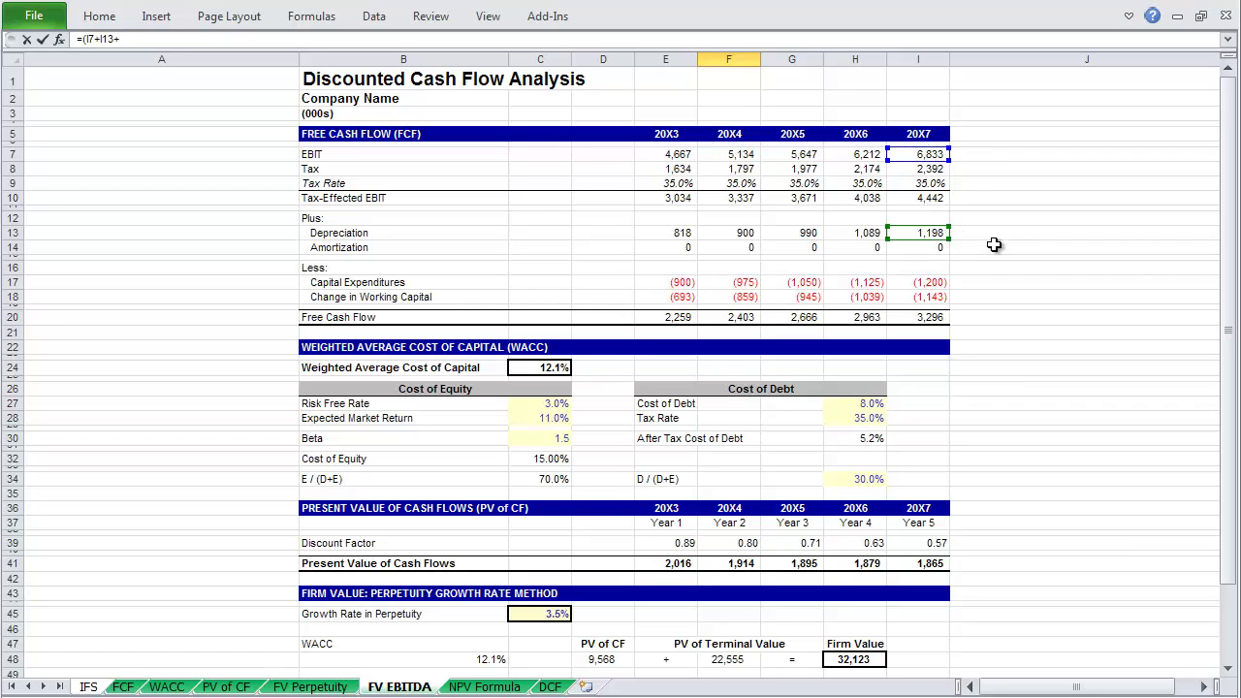
click(940, 248)
text())
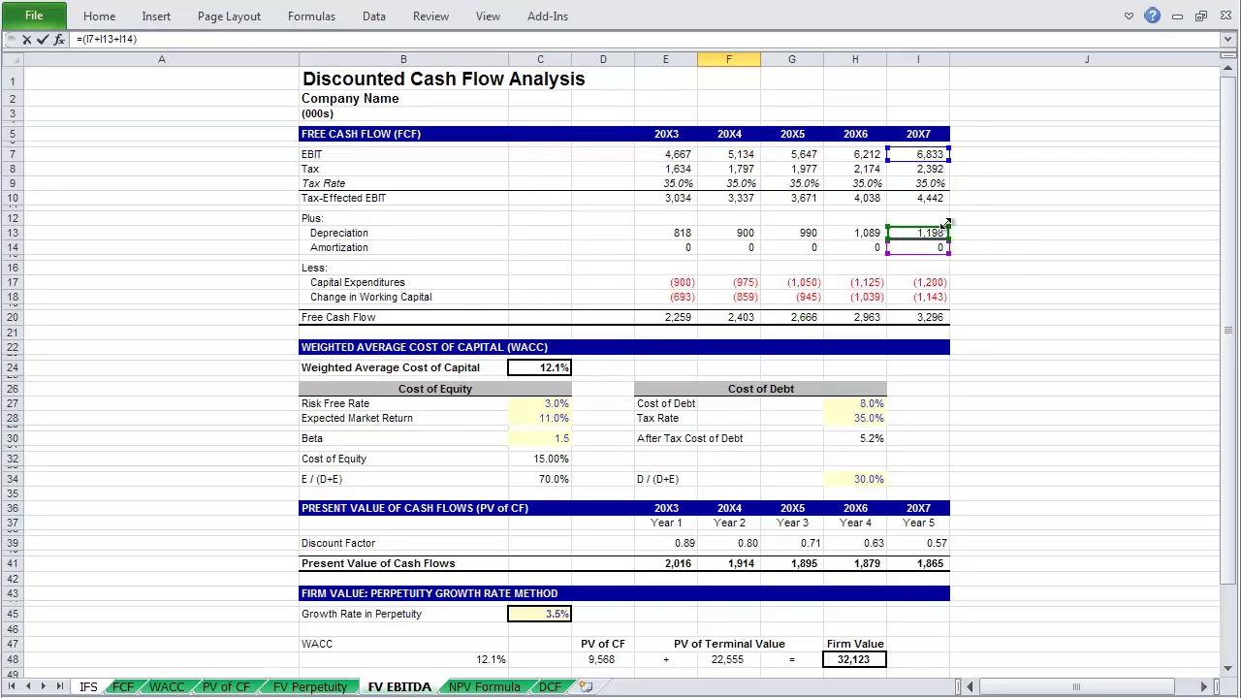
Step: Complete the F55 formula by multiplying the 20X7 EBITDA sum by the EBITDA Multiple, giving =(I7+I13+I14)*C52
scroll(946, 225, down, 2)
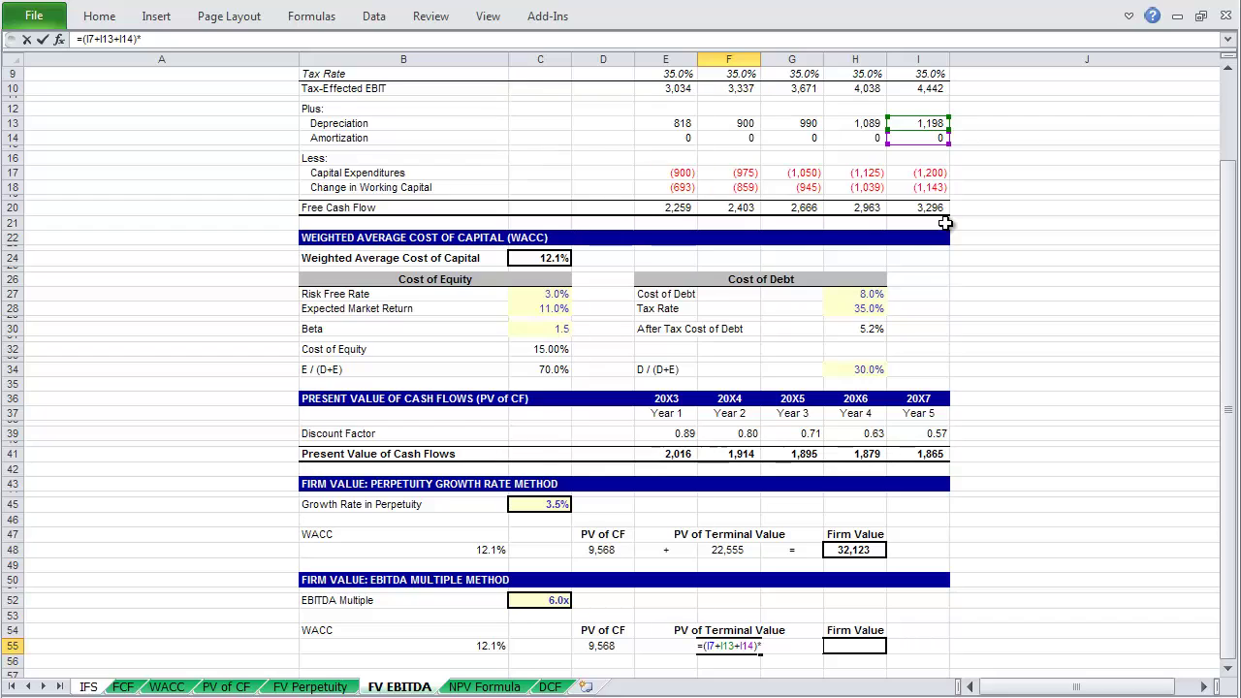
text(*)
key(Up)
key(Up)
key(Up)
key(Left)
key(Left)
key(Left)
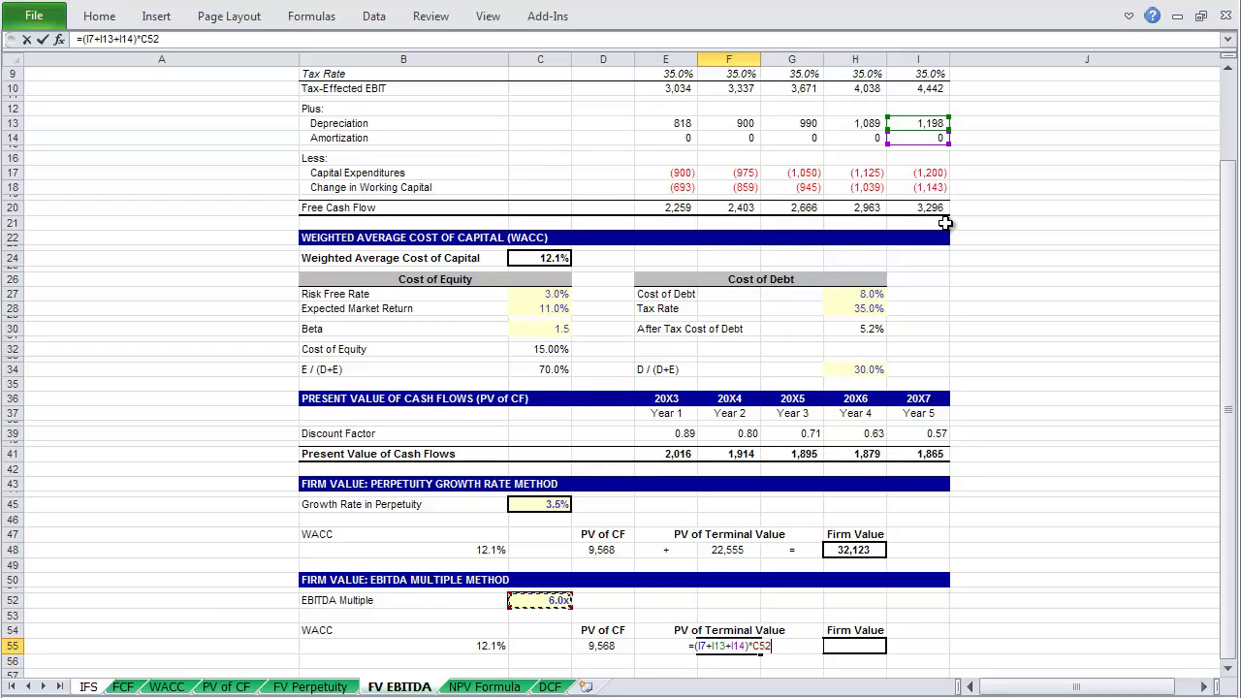
key(Return)
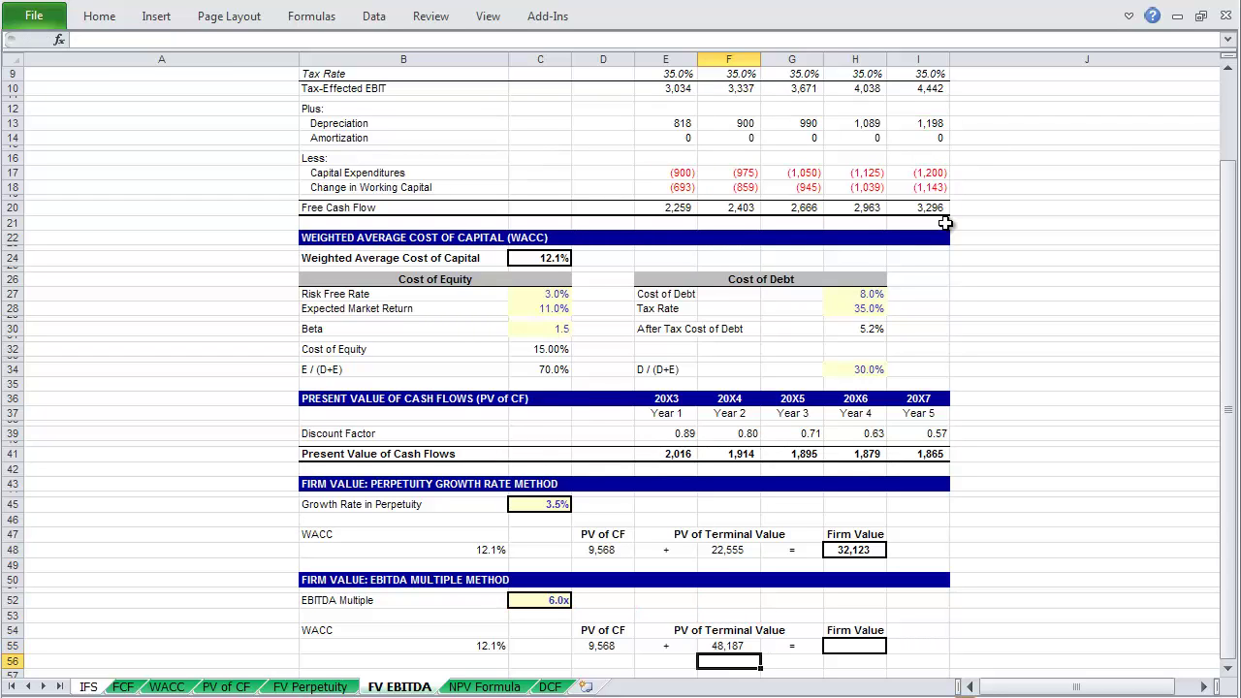
Step: Review which EBIT, Depreciation, Amortization and EBITDA Multiple cells the terminal value formula in F55 references
key(Up)
key(F2)
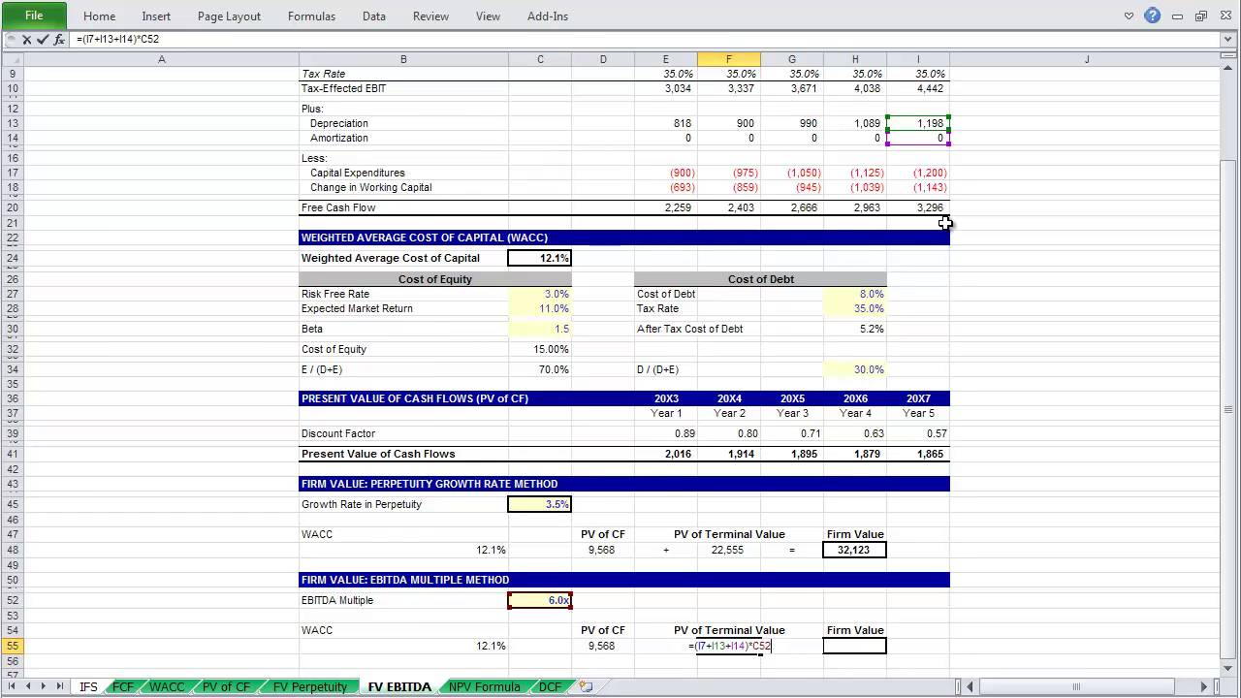
scroll(959, 417, up, 3)
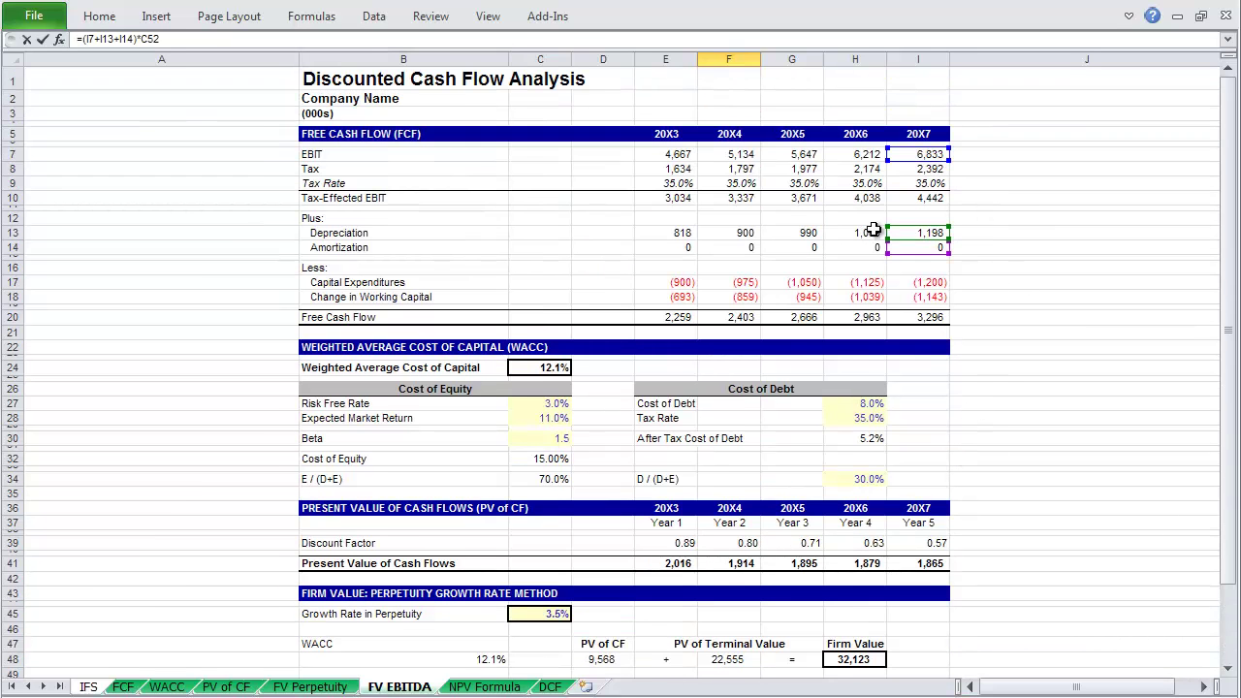
scroll(1012, 199, down, 4)
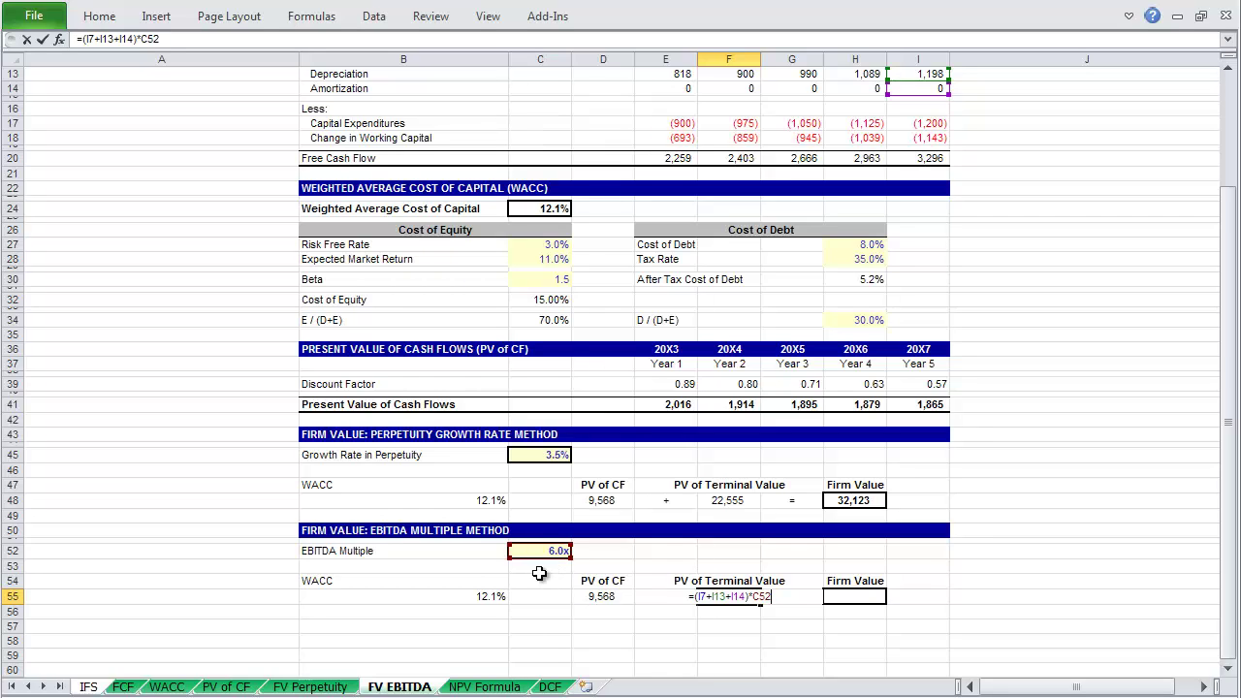
key(Return)
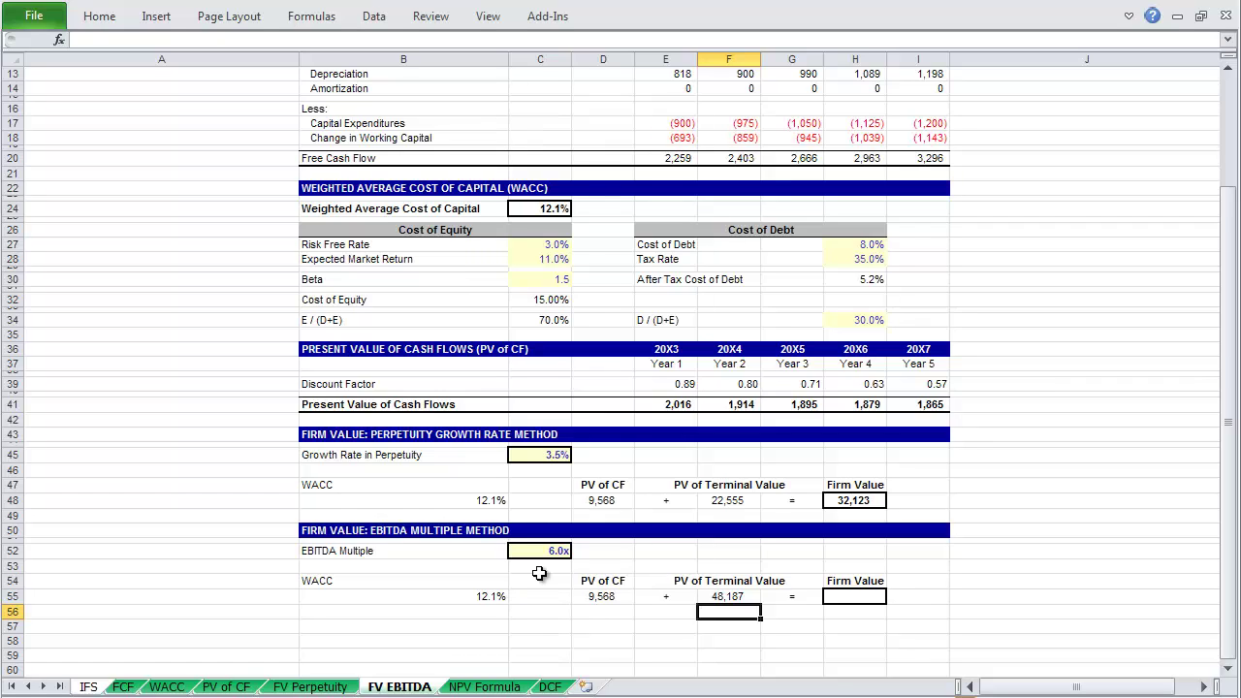
Step: Discount the terminal value in F55 by the Year 5 Discount Factor, changing the formula to =((I7+I13+I14)*C52)*I39
key(Up)
key(F2)
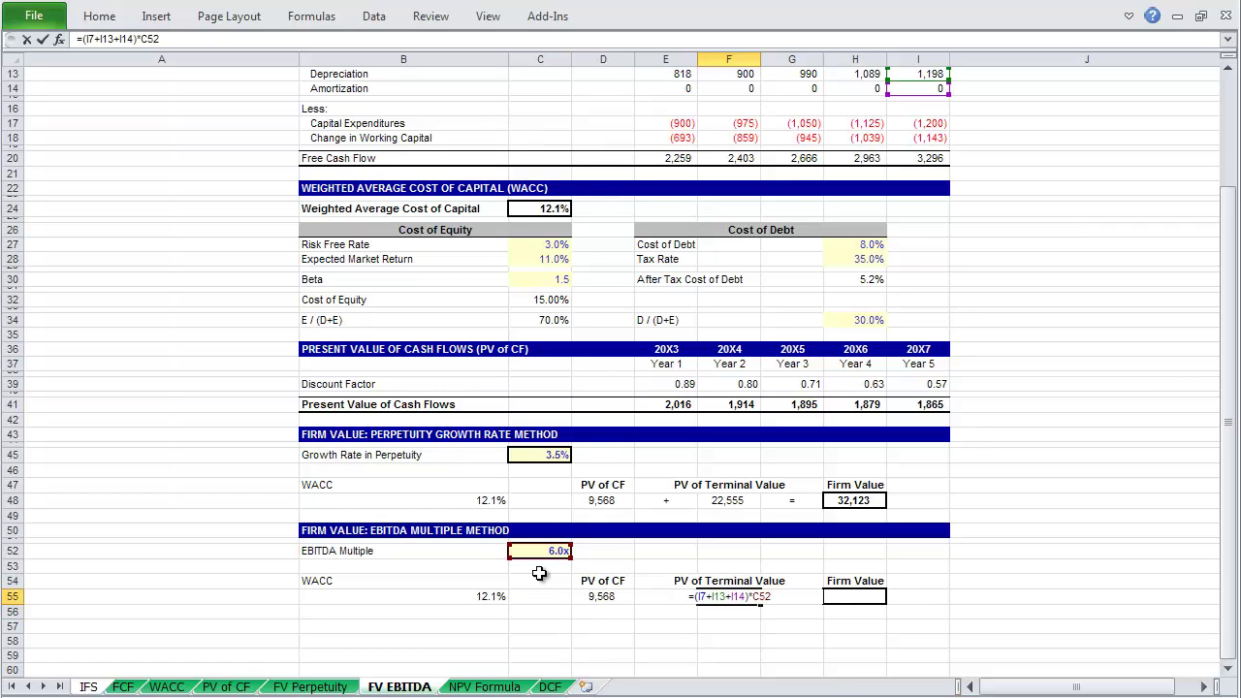
text(()
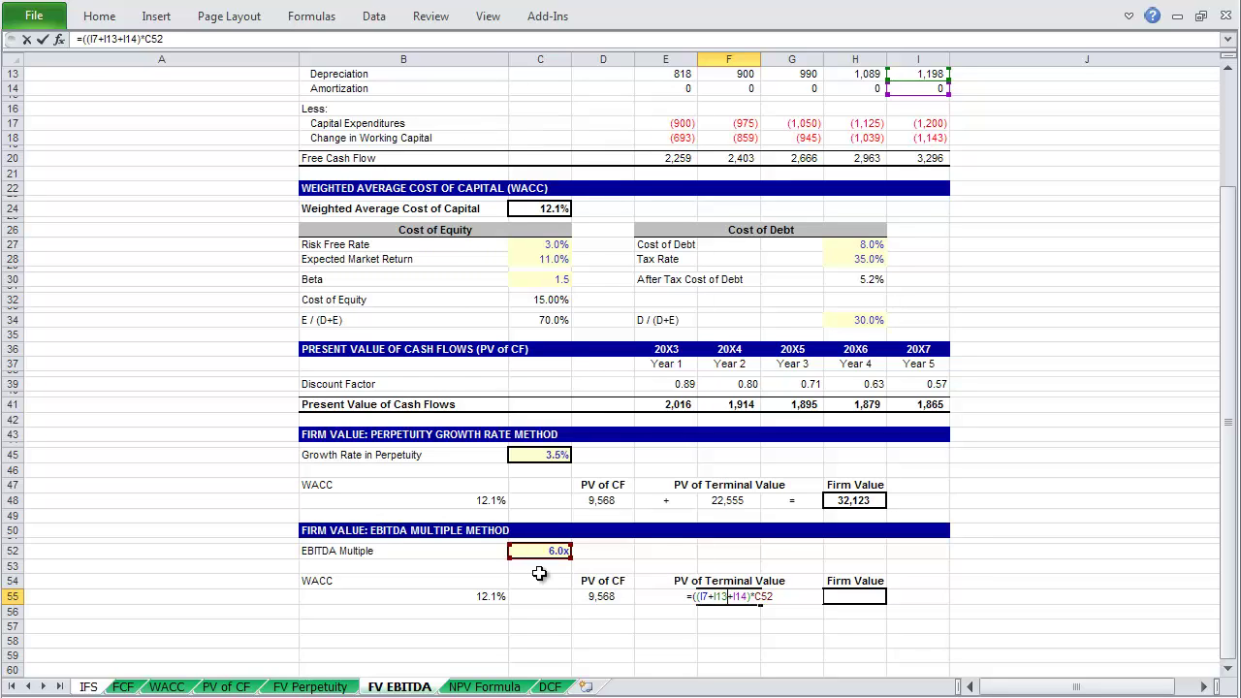
text()*)
key(Up)
key(Up)
key(Up)
key(Up)
key(Up)
key(Up)
key(Up)
key(Up)
key(Up)
key(Up)
key(Up)
key(Up)
key(Up)
key(Up)
key(Up)
key(Up)
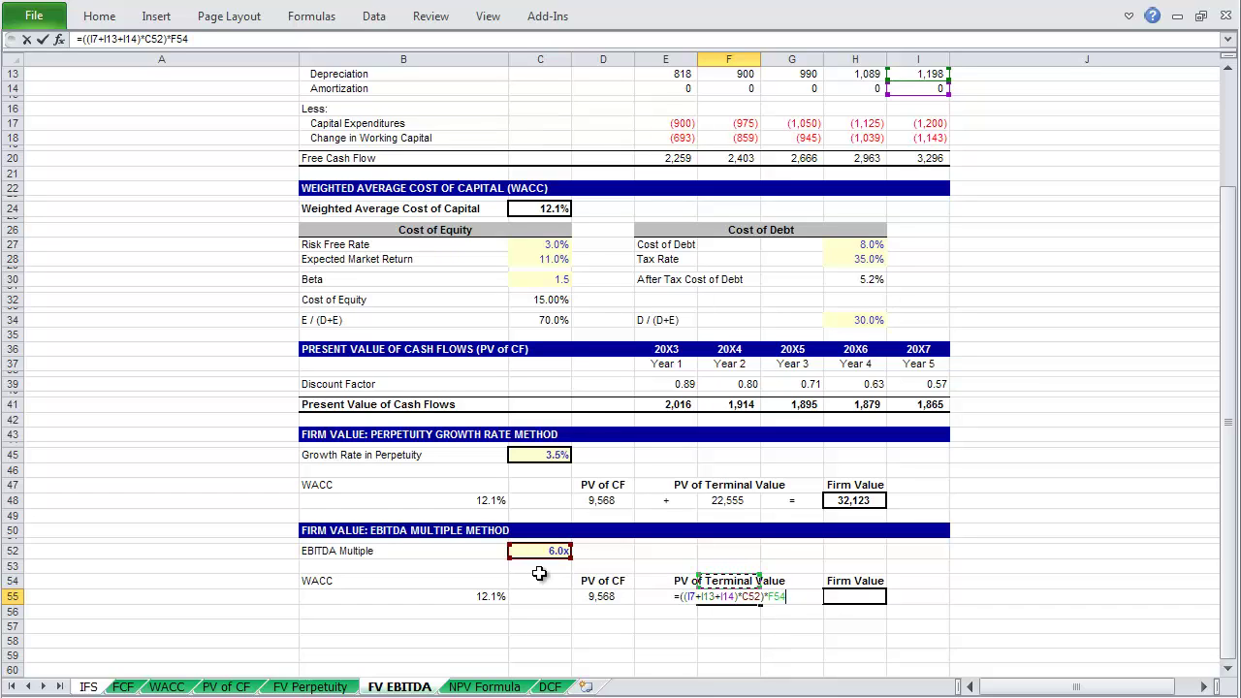
key(Right)
key(Right)
key(Right)
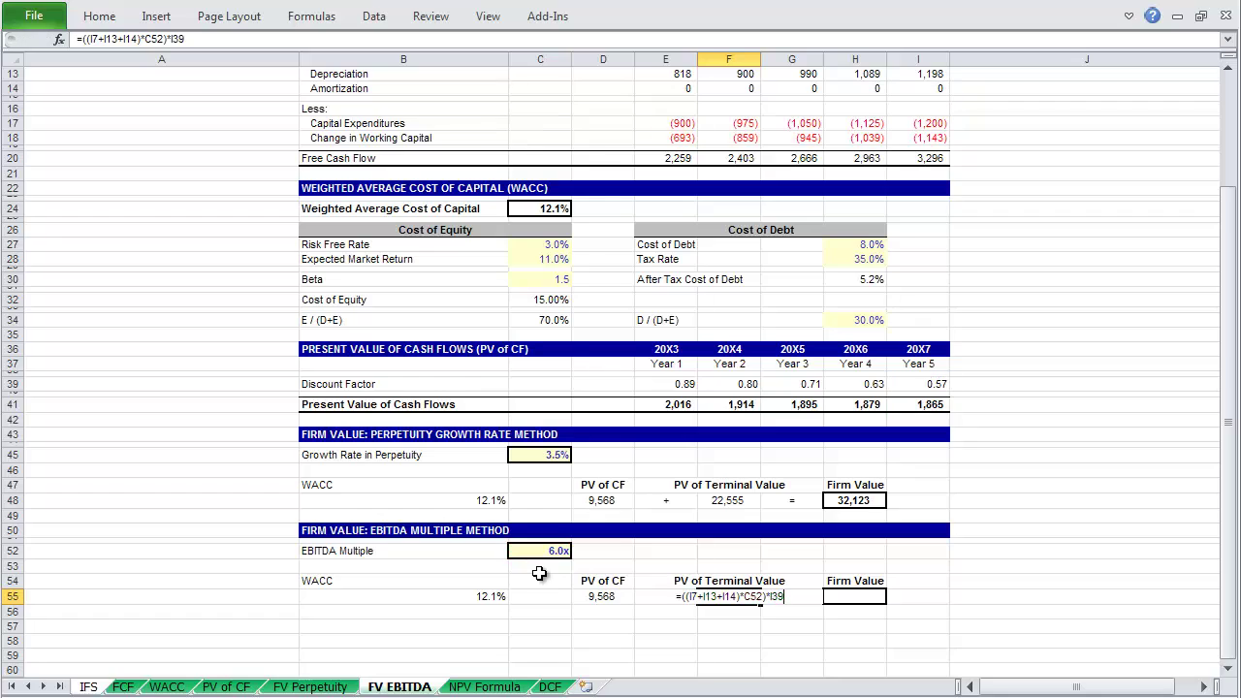
key(Return)
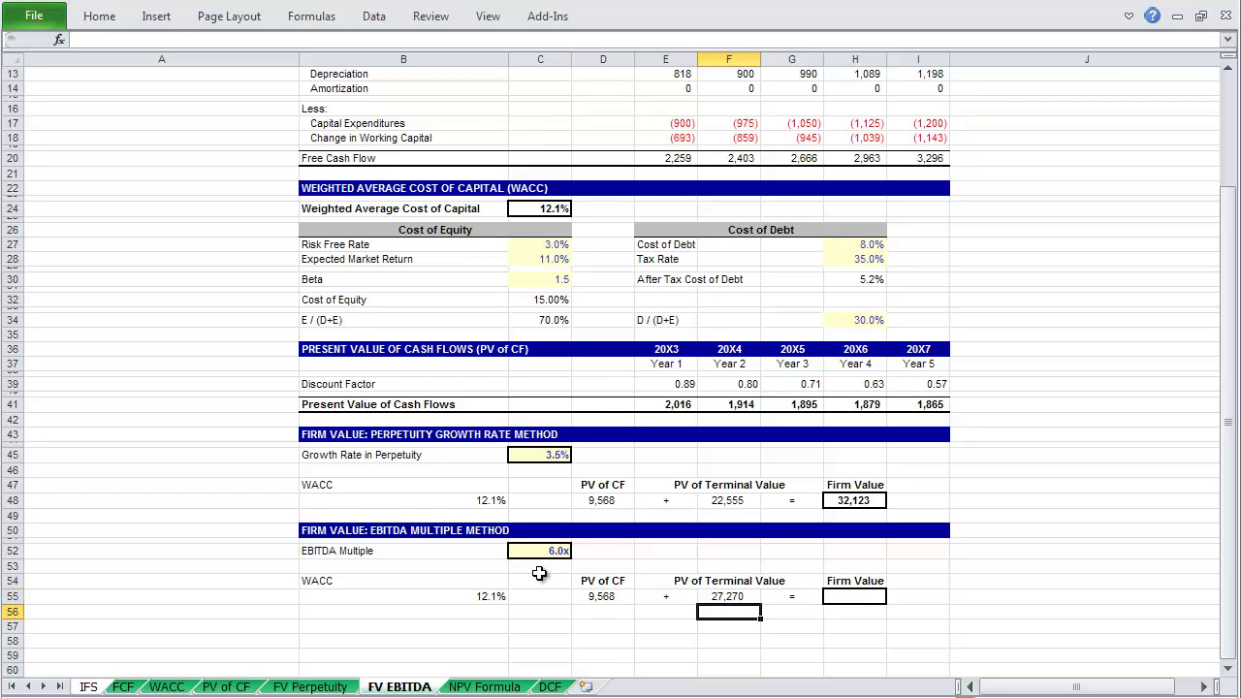
Step: Calculate the EBITDA multiple method Firm Value in cell H55 with =D55+F55
key(Right)
key(Right)
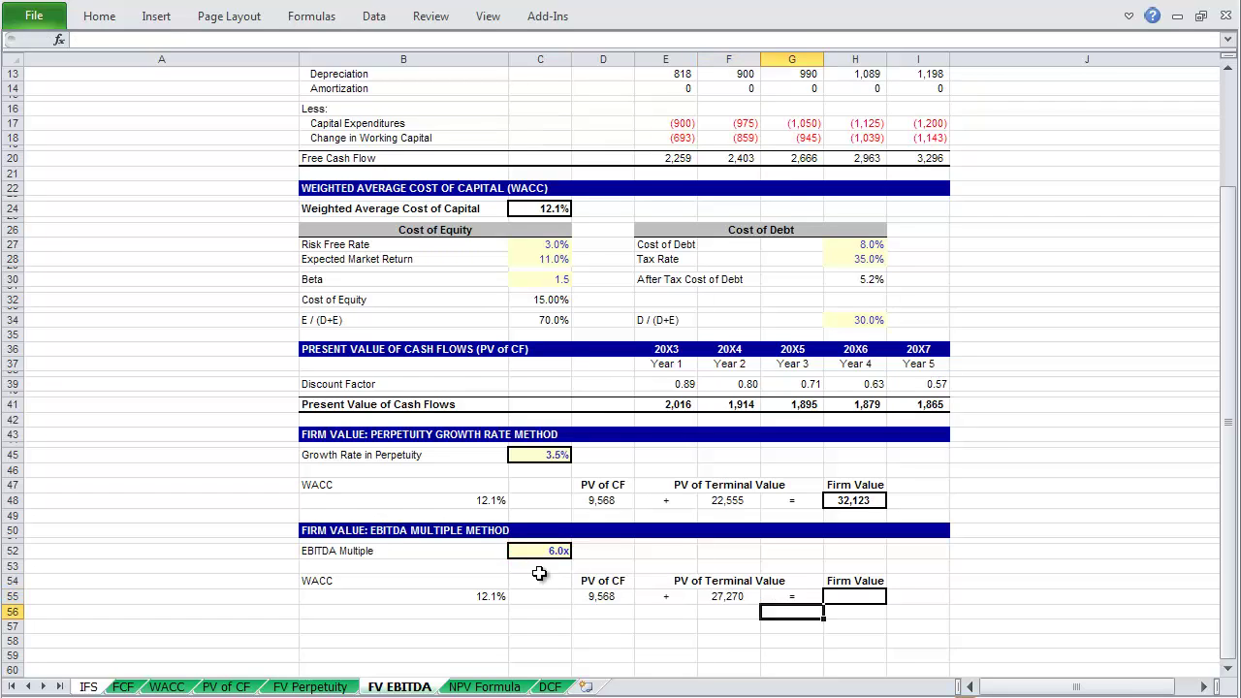
key(Up)
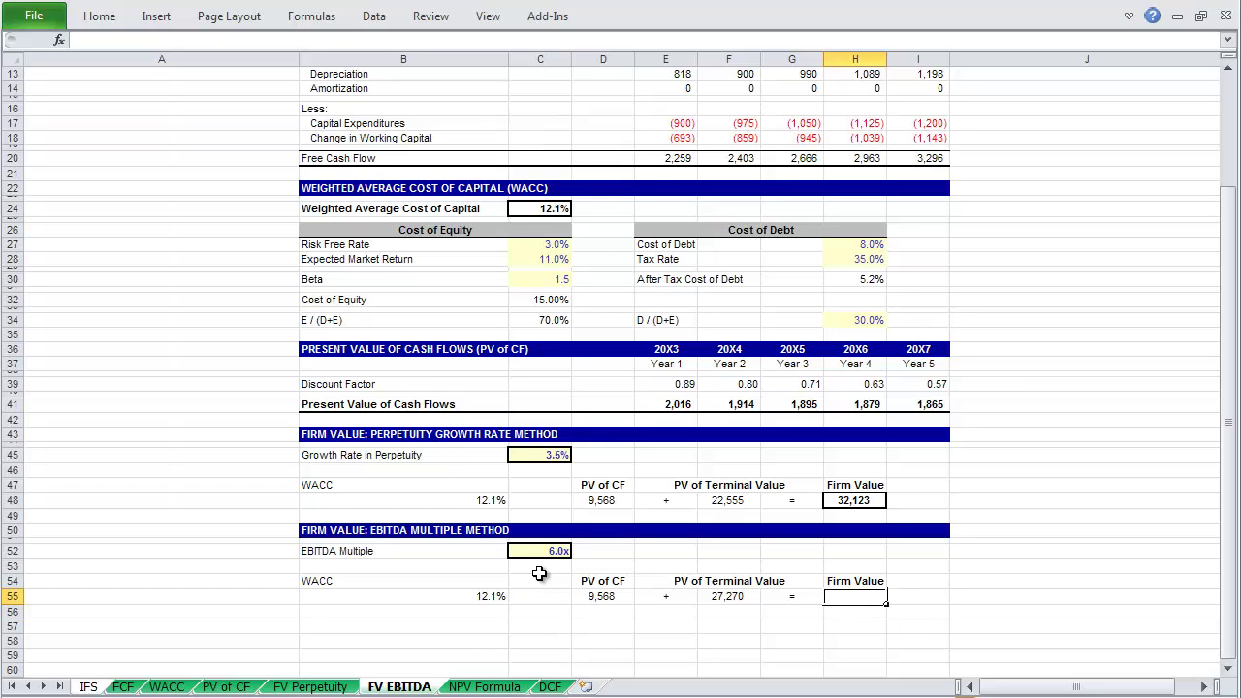
text(=)
key(Left)
key(Left)
key(Left)
key(Left)
text(+)
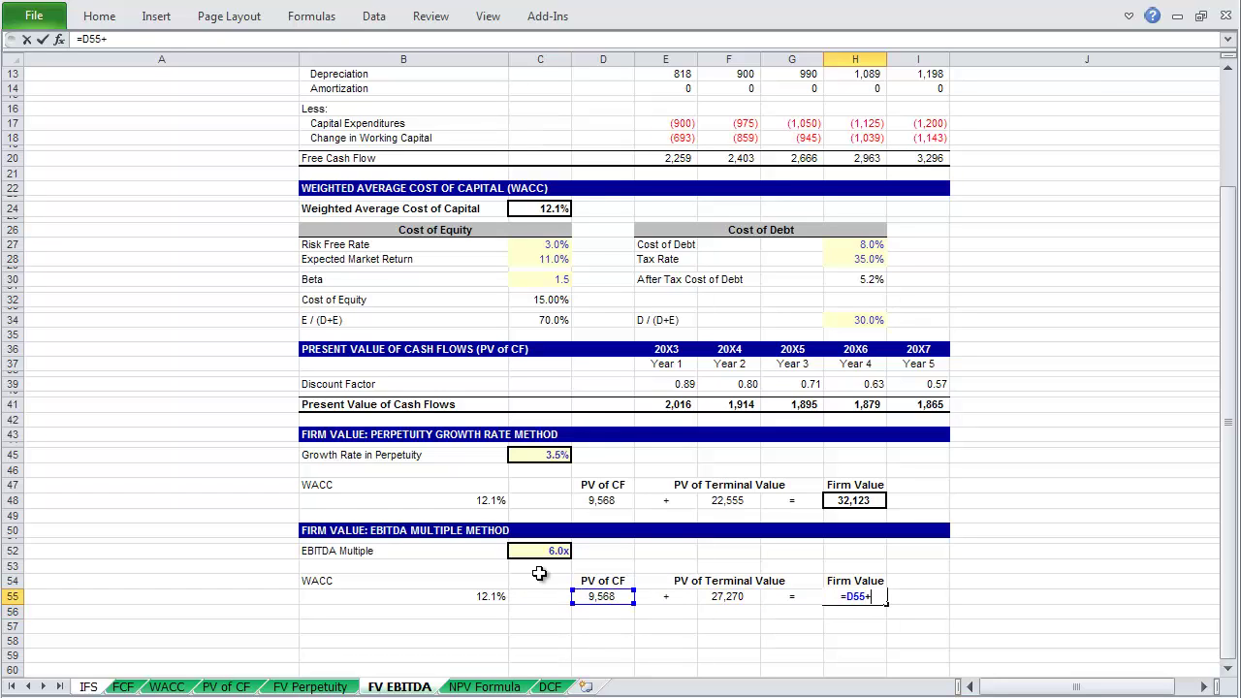
key(Left)
key(Left)
key(Return)
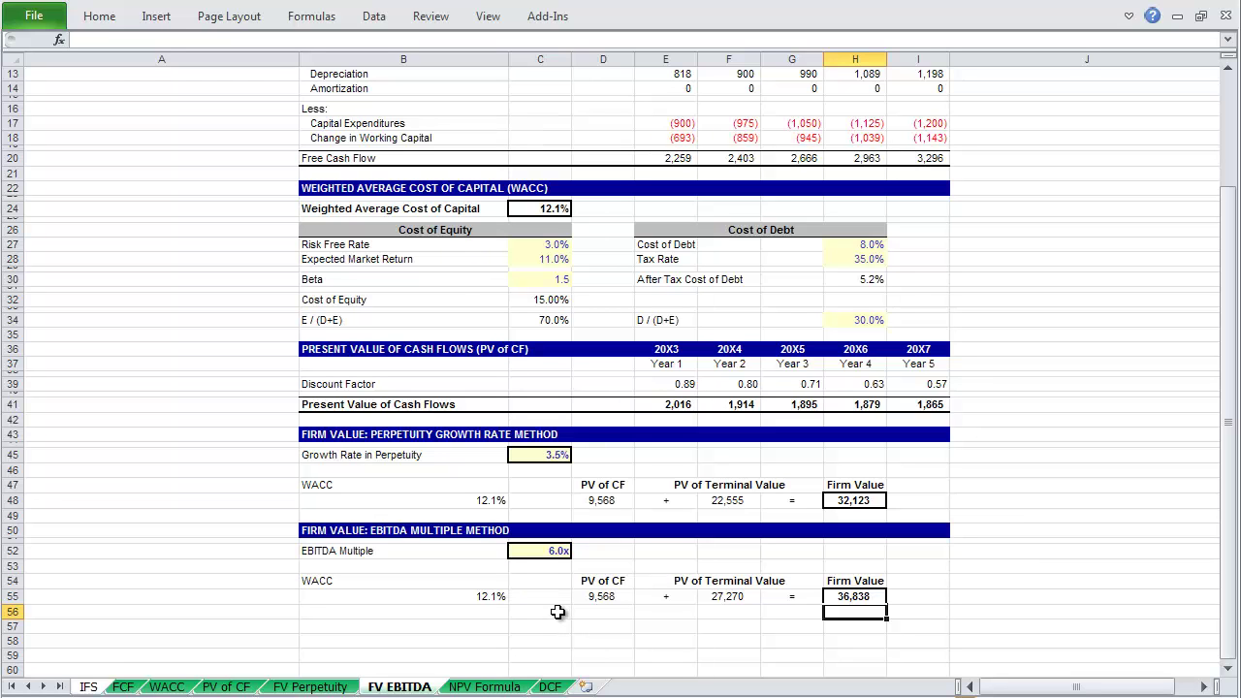
Step: Examine the Integrated Financial Statements on the IFS sheet and return to the FV EBITDA sheet
scroll(557, 612, up, 4)
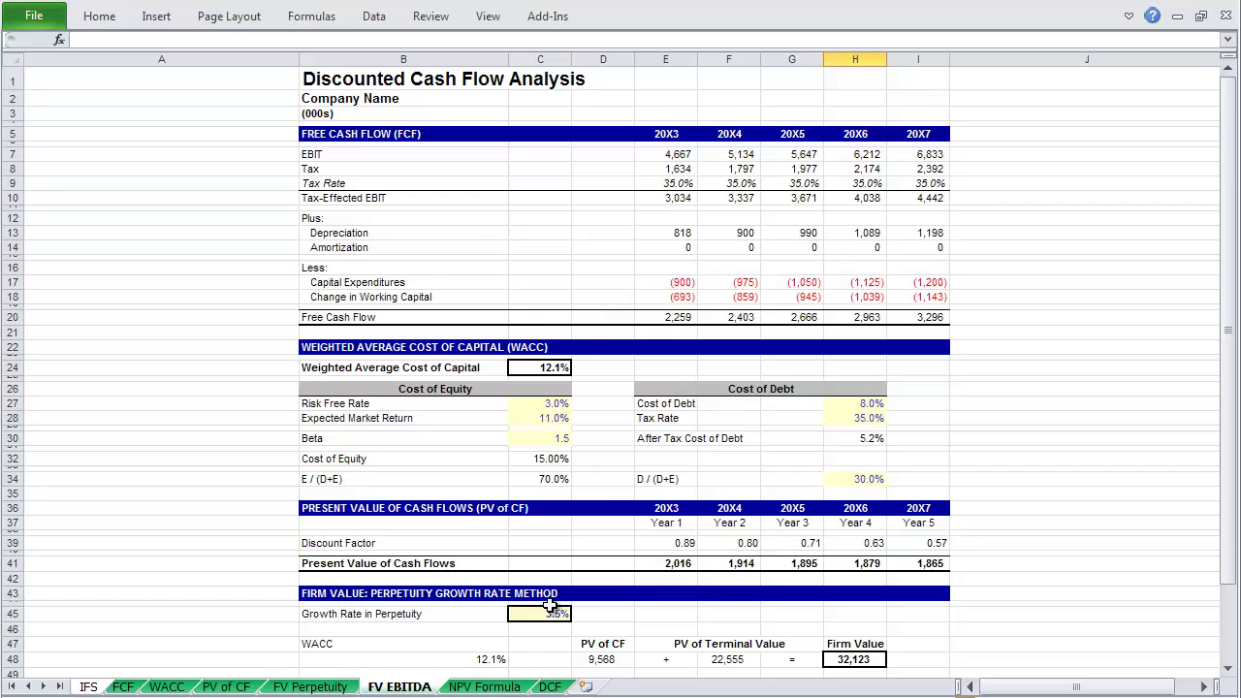
key(ctrl+Page_Up)
key(ctrl+Page_Up)
key(ctrl+Page_Up)
key(ctrl+Page_Up)
key(ctrl+Page_Up)
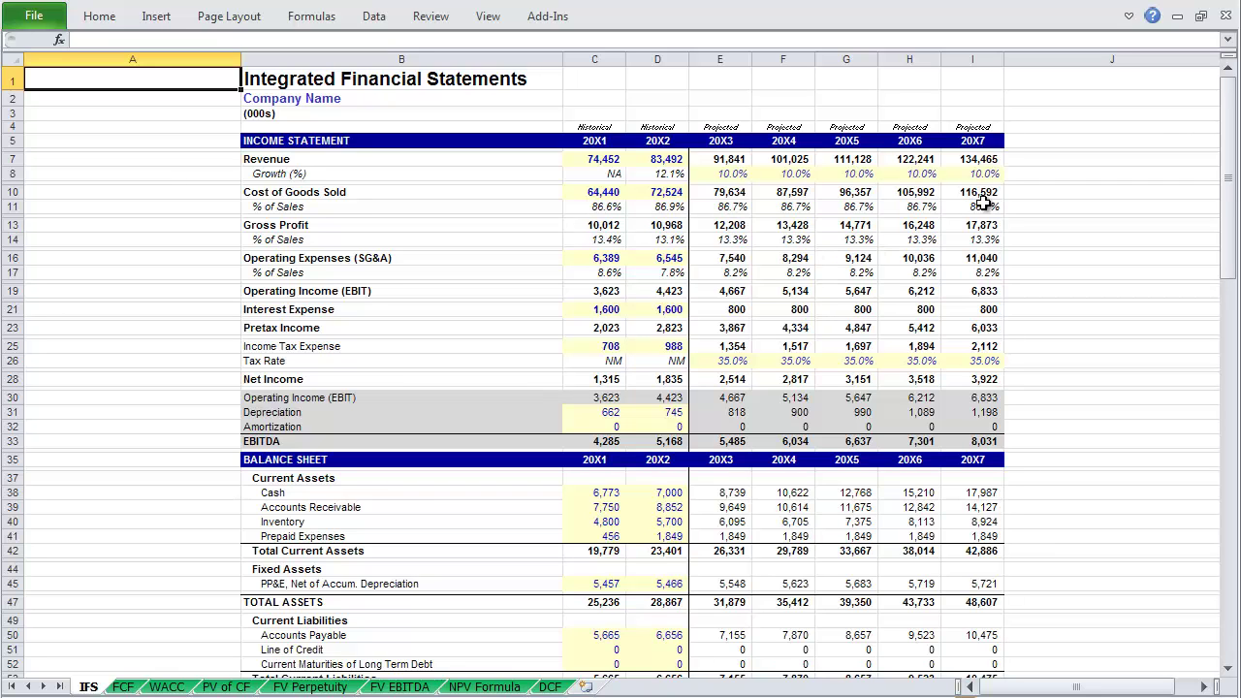
key(ctrl+Page_Down)
key(ctrl+Page_Down)
key(ctrl+Page_Down)
key(ctrl+Page_Down)
key(ctrl+Page_Down)
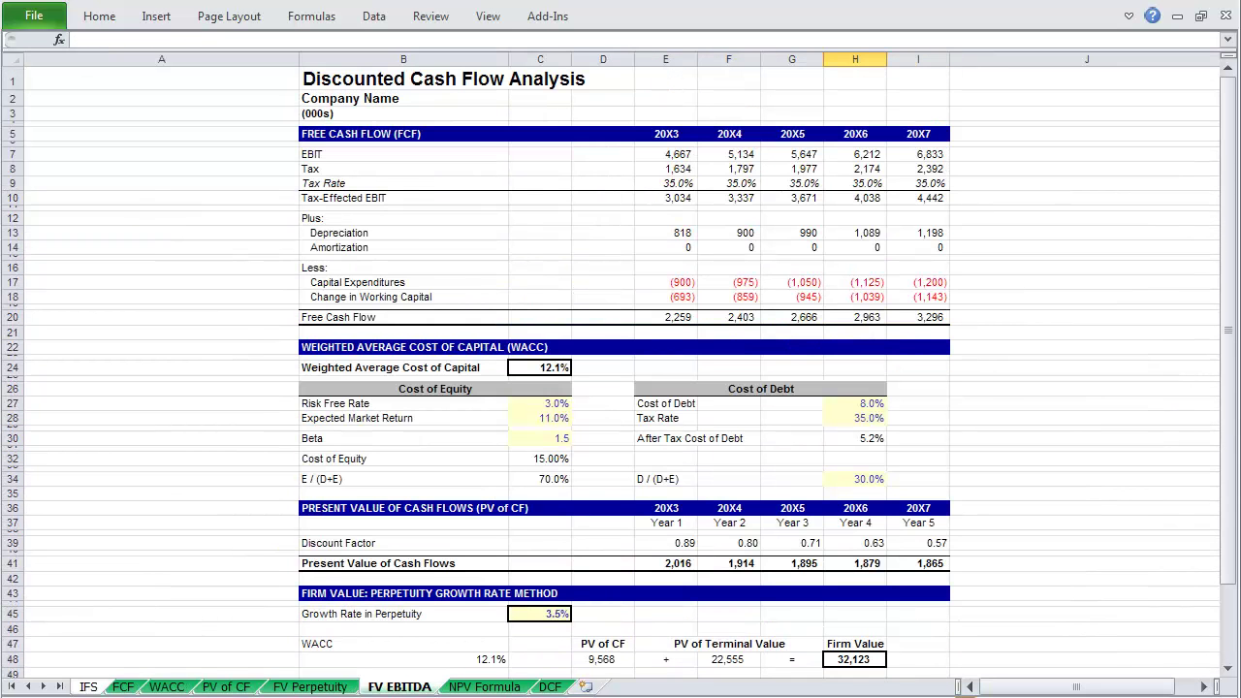